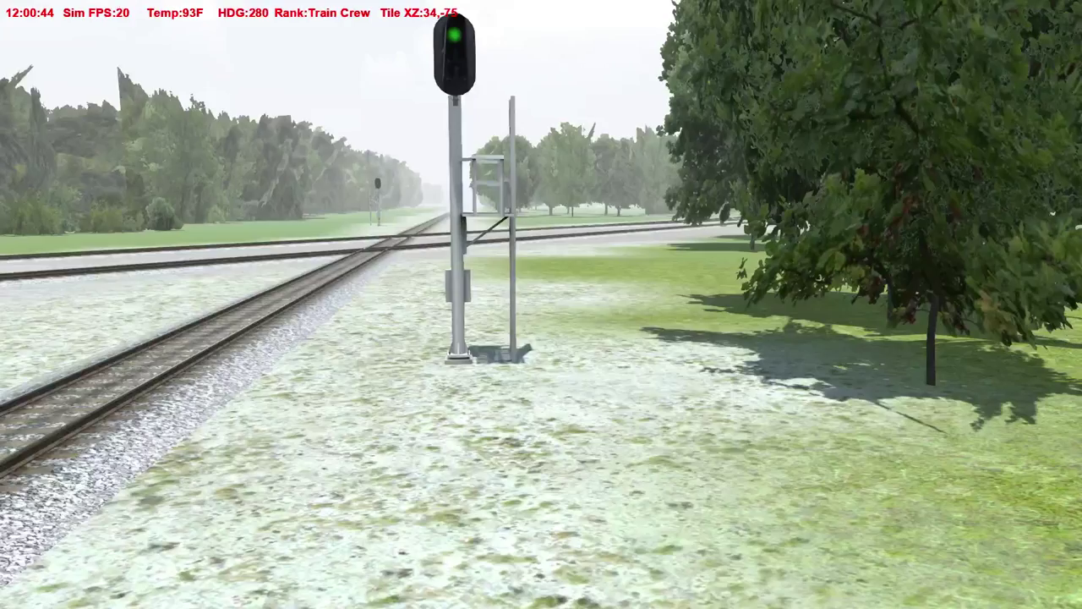
# Inspect the standing train of empty well cars up to its locomotive and the track ahead to the signal
pyautogui.moveTo(812, 188); pyautogui.dragTo(542, 304)
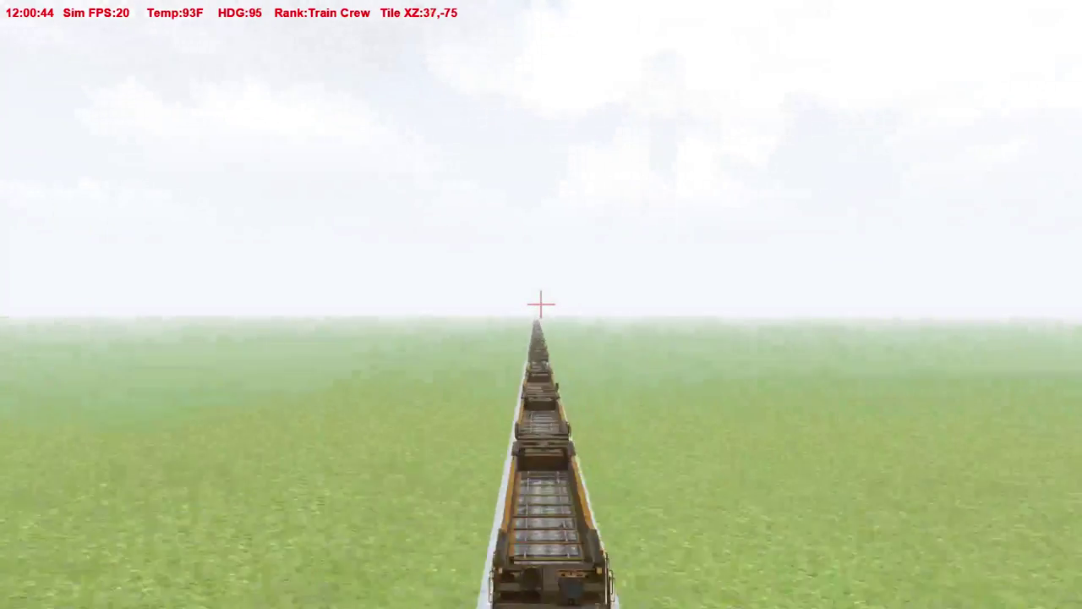
pyautogui.press('Left')
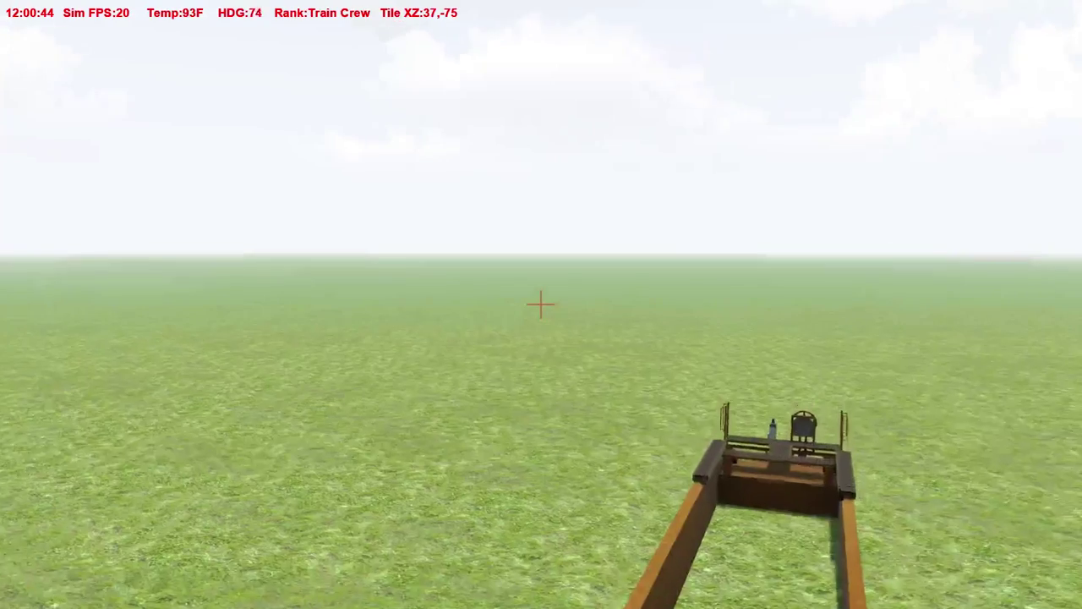
pyautogui.press('Left')
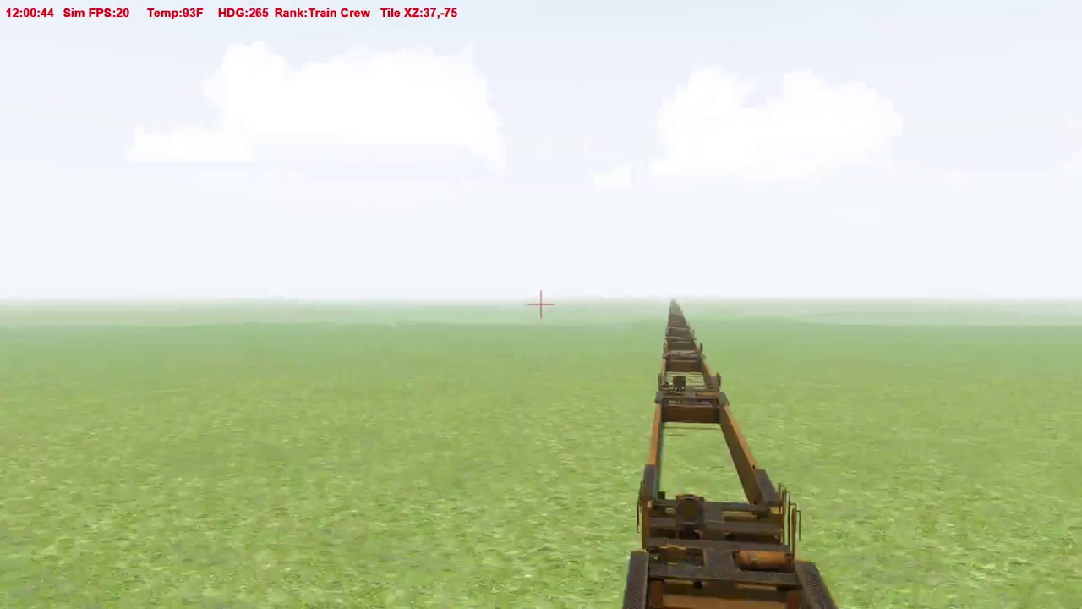
pyautogui.press('Up')
pyautogui.press('Down')
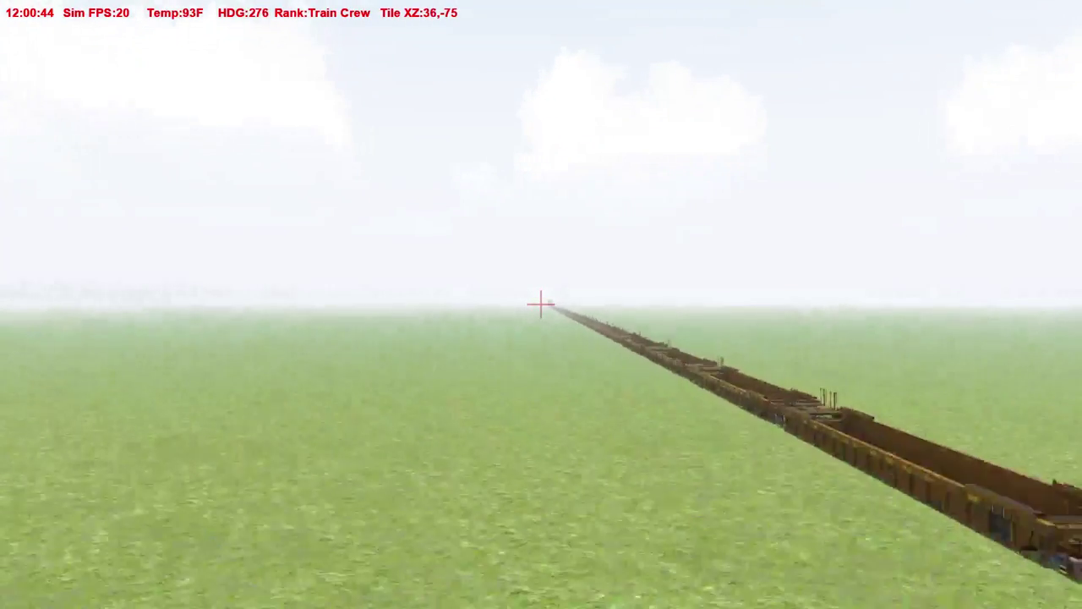
pyautogui.press('Up')
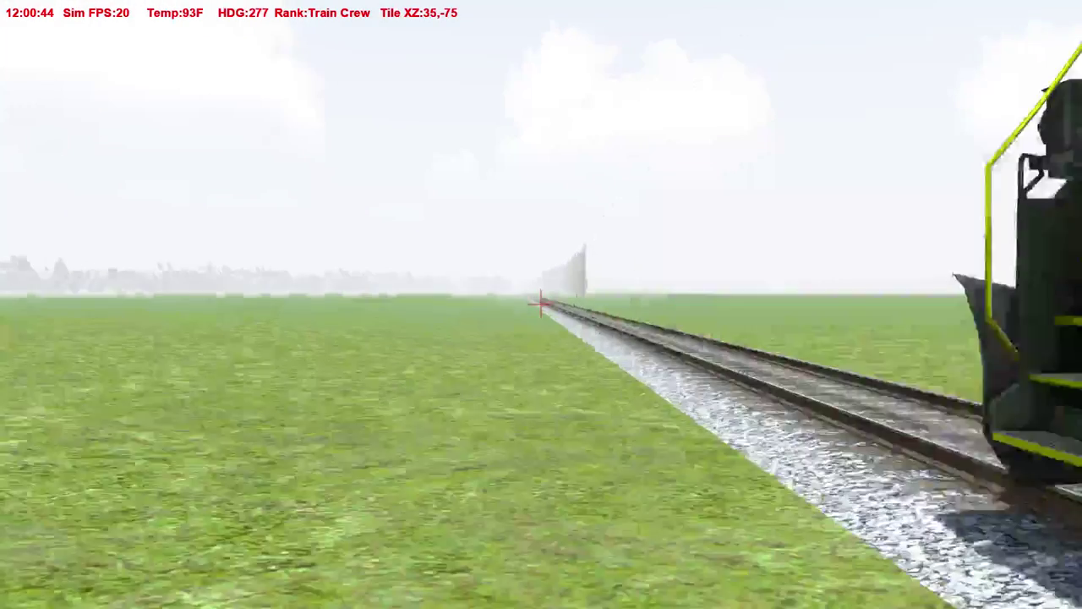
pyautogui.press('Up')
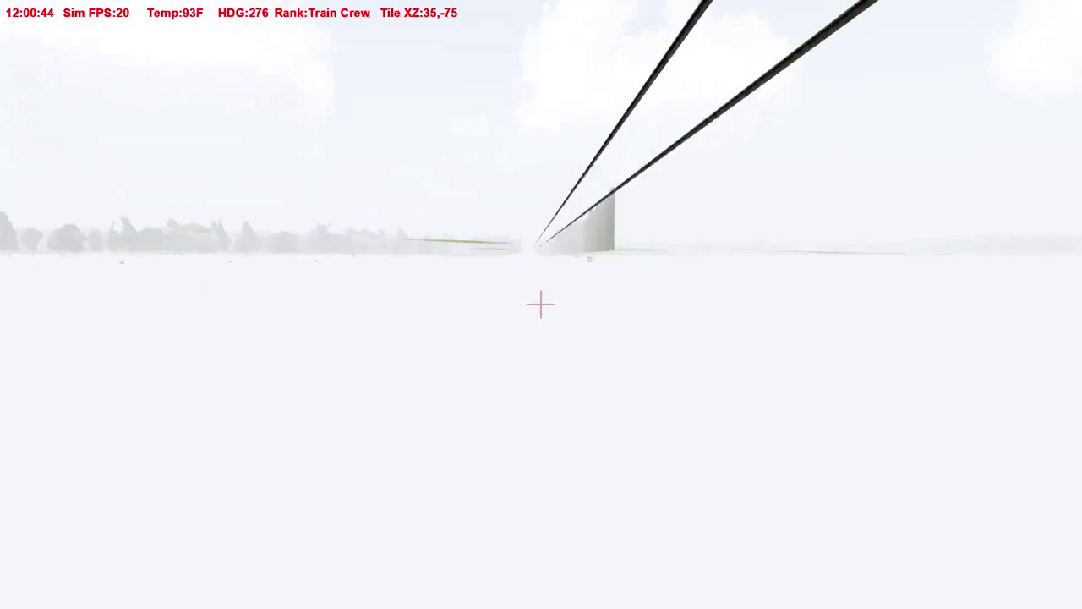
pyautogui.press('Up')
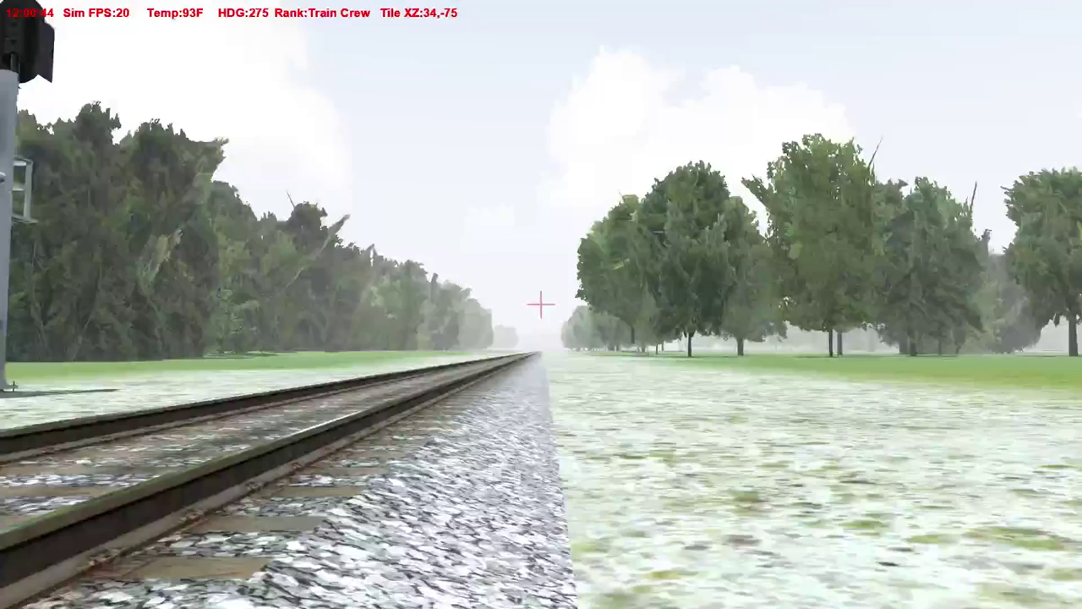
# Examine the trackside around the signal and follow the line west through the curve into the open field
pyautogui.press('Left')
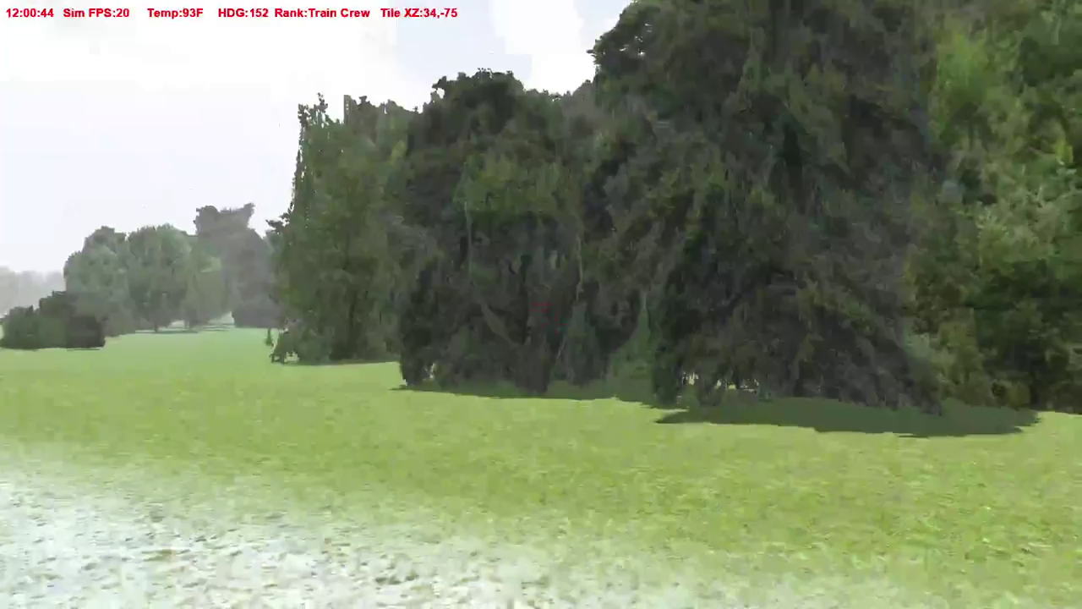
pyautogui.press('Left')
pyautogui.press('Left')
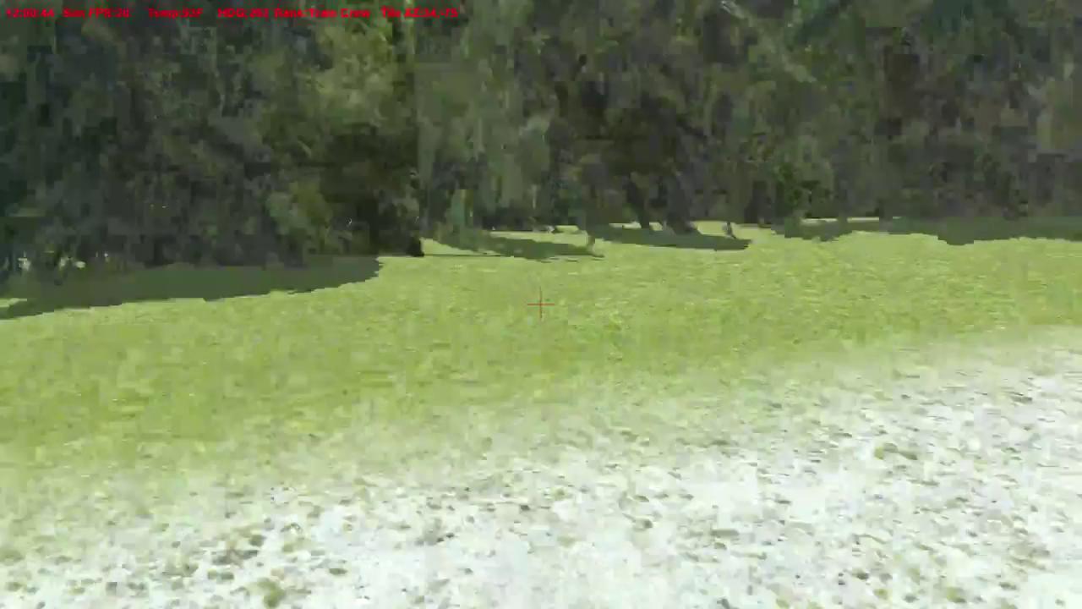
pyautogui.press('Right')
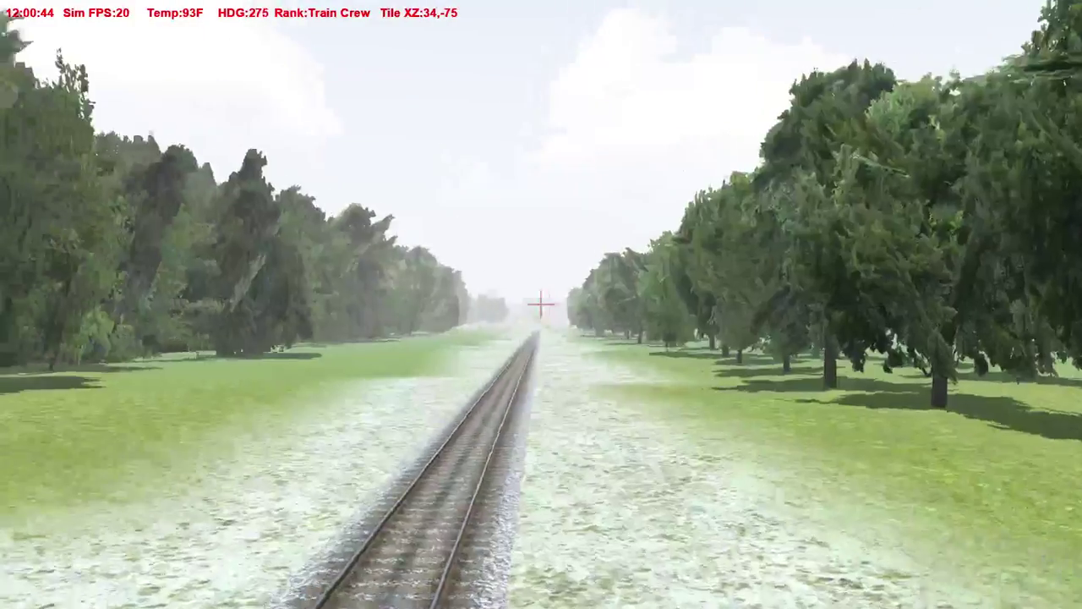
pyautogui.press('Up')
pyautogui.press('Right')
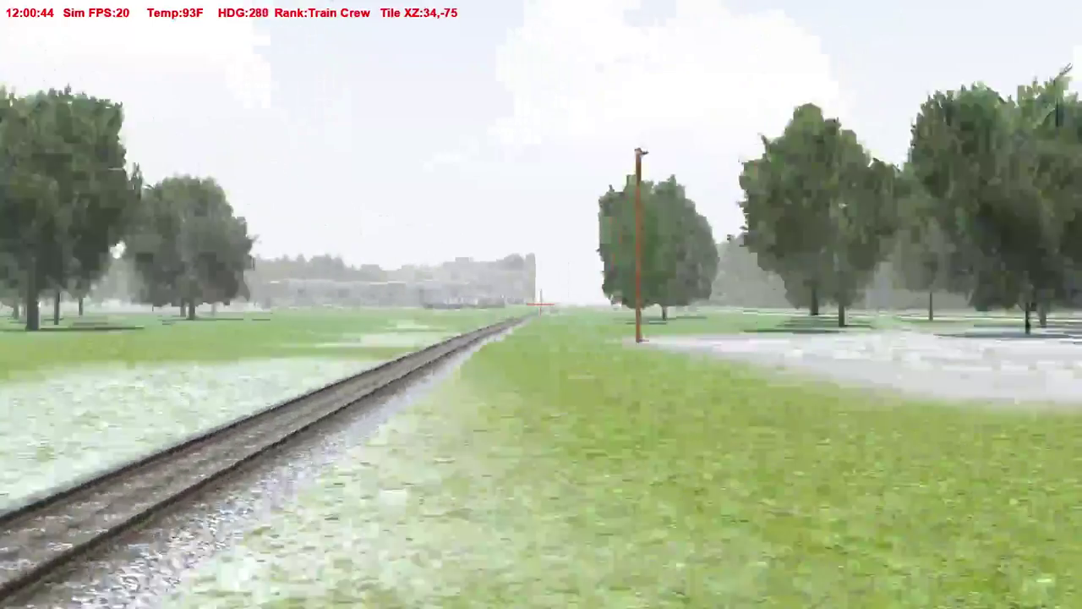
pyautogui.press('Up')
pyautogui.press('Right')
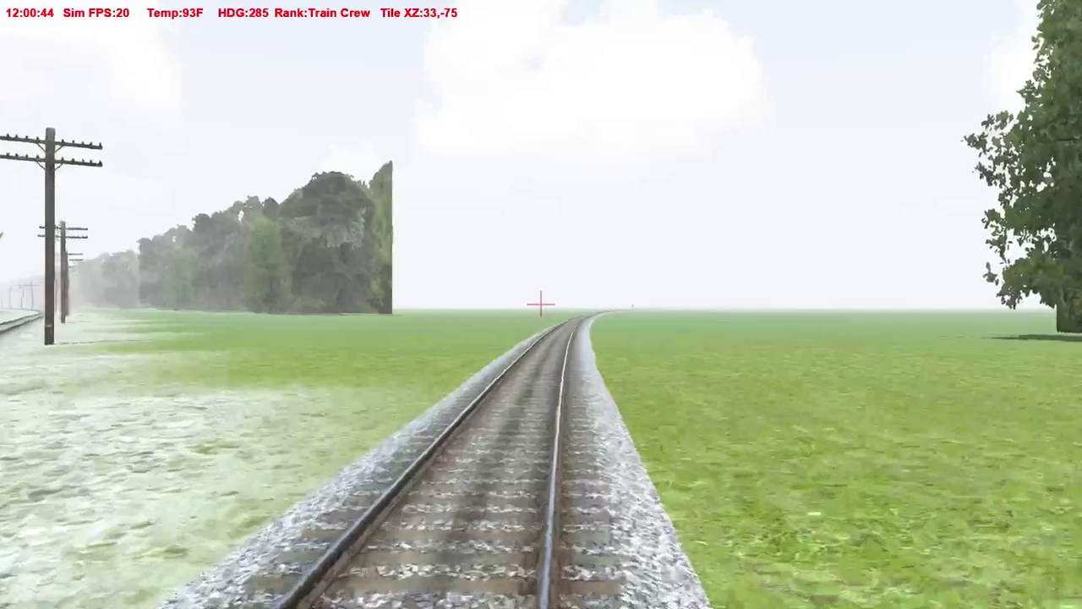
pyautogui.press('Up')
pyautogui.press('Right')
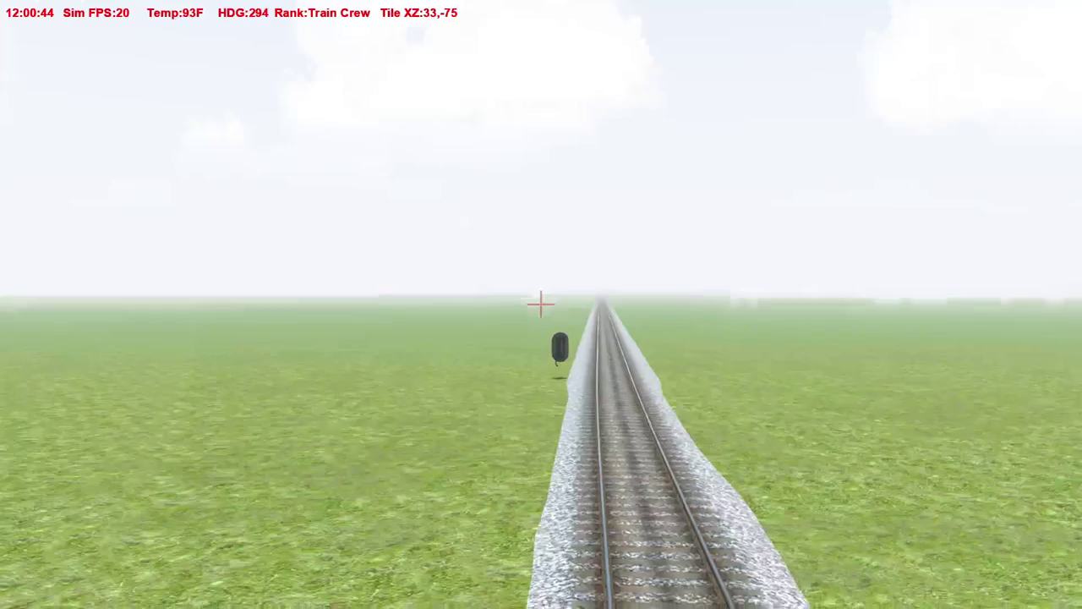
pyautogui.press('Up')
pyautogui.press('Right')
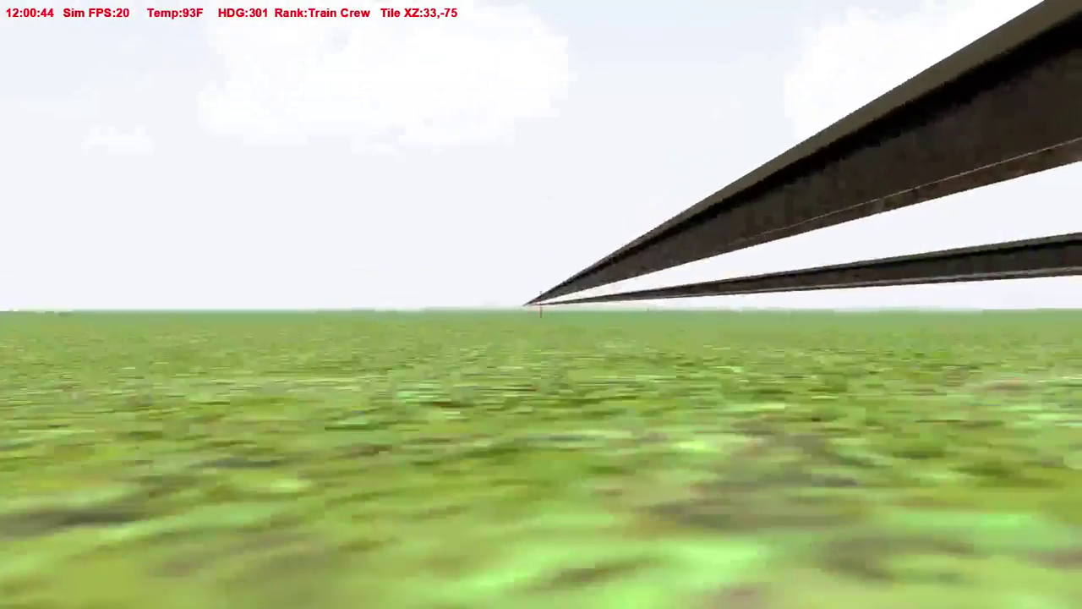
# Survey the open field beside the line, and follow the straight track northwest toward its end
pyautogui.press('Up')
pyautogui.press('Left')
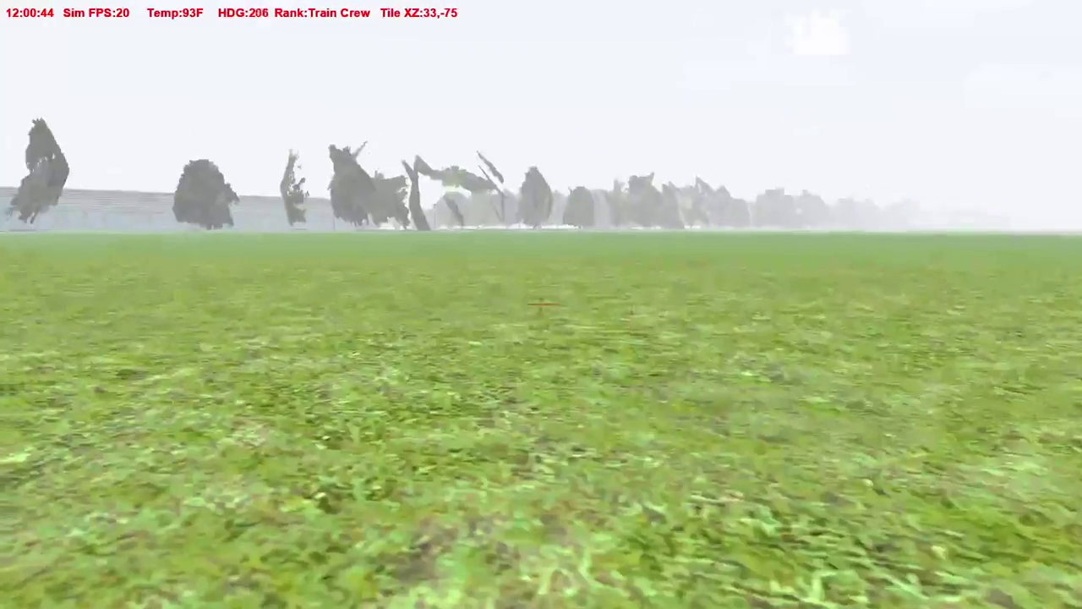
pyautogui.press('Left')
pyautogui.press('Right')
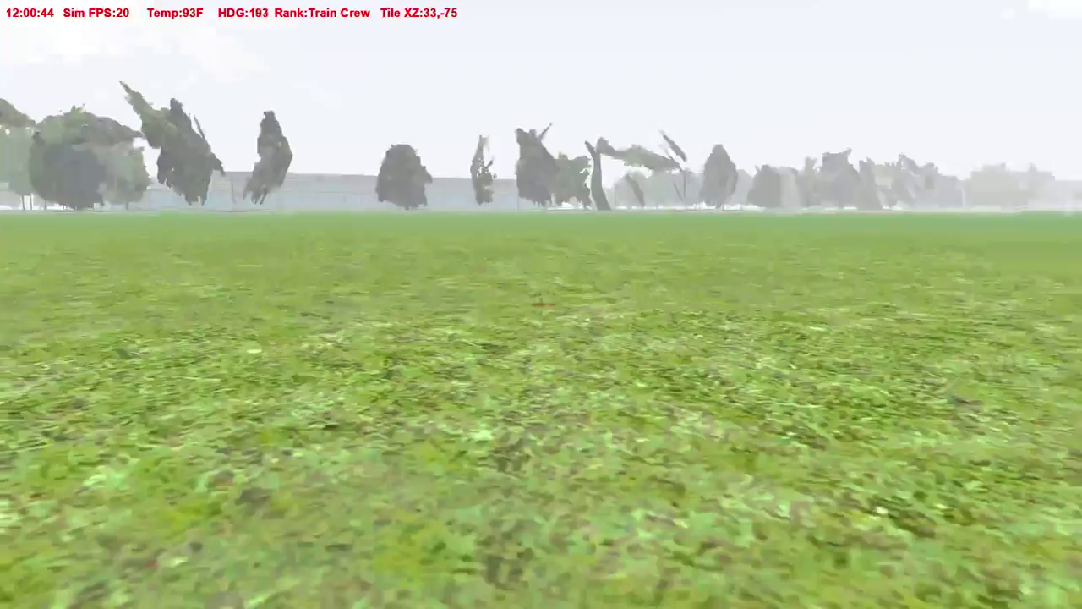
pyautogui.press('Right')
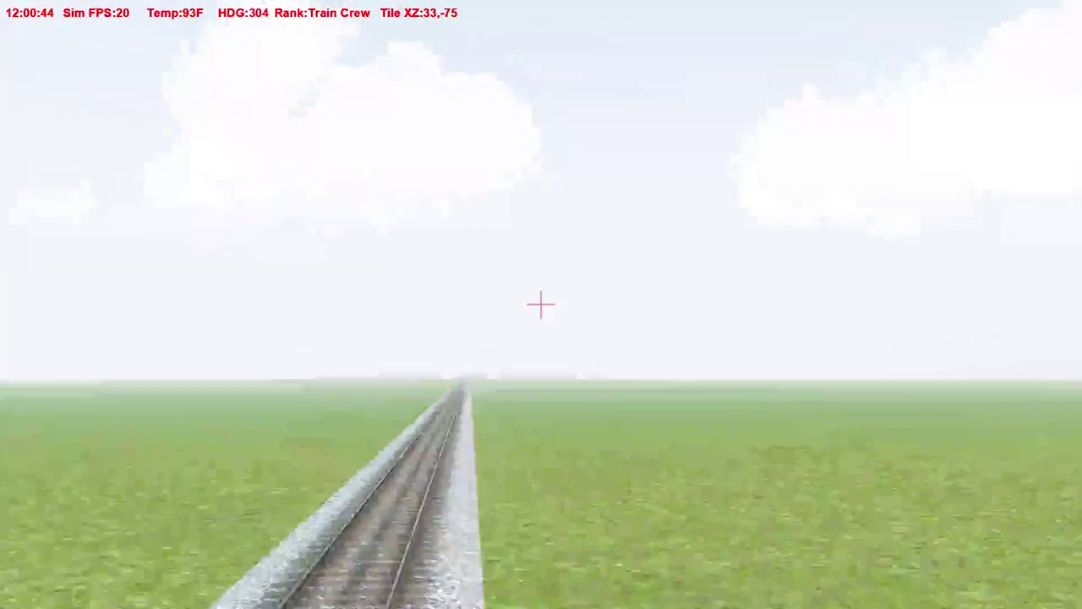
pyautogui.press('Left')
pyautogui.press('Down')
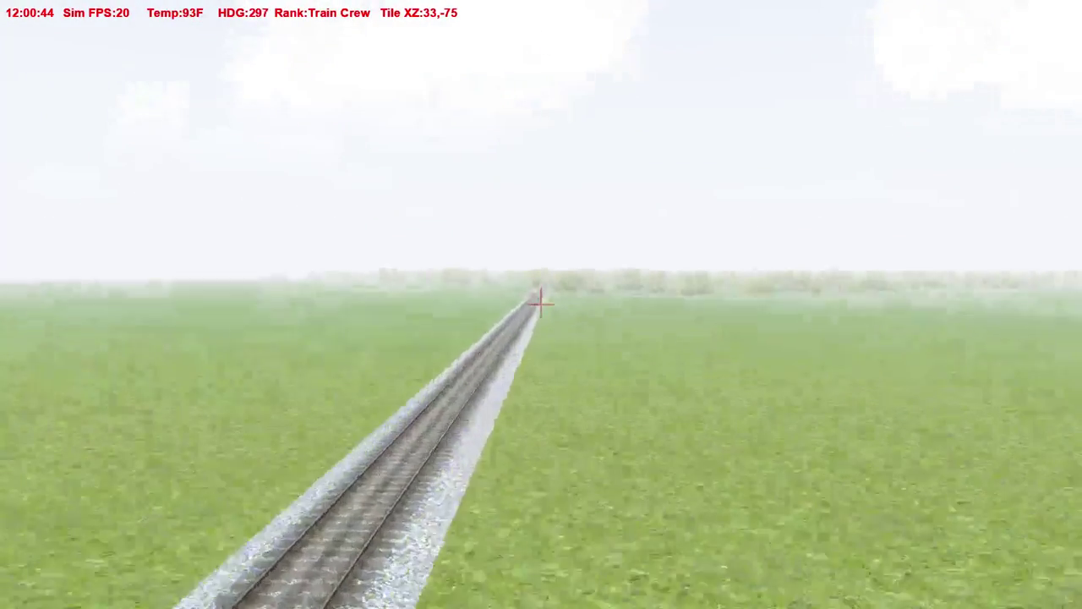
pyautogui.press('Up')
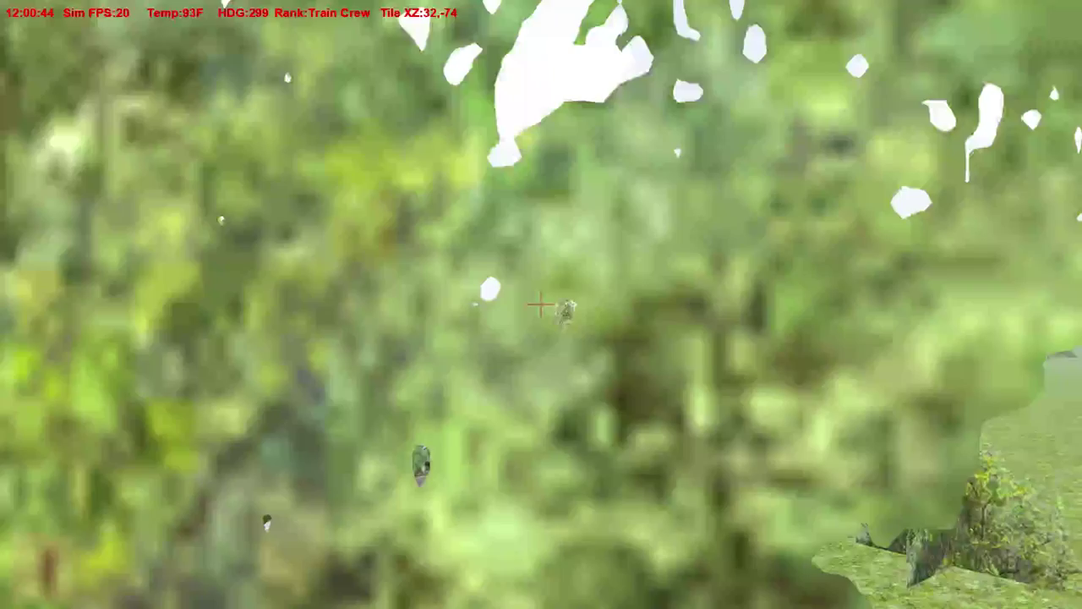
pyautogui.press('Up')
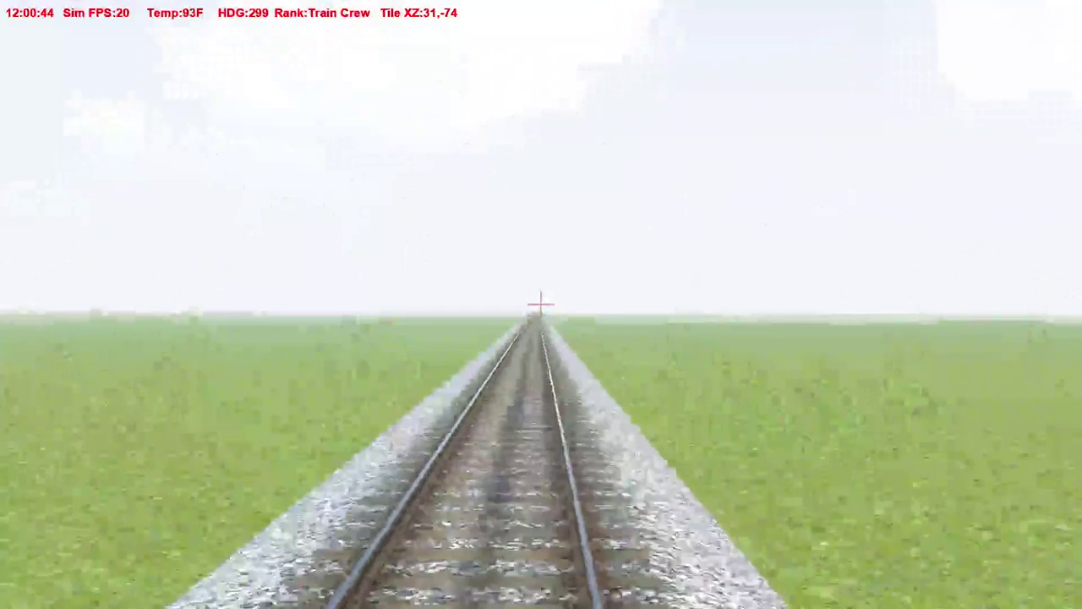
pyautogui.press('Up')
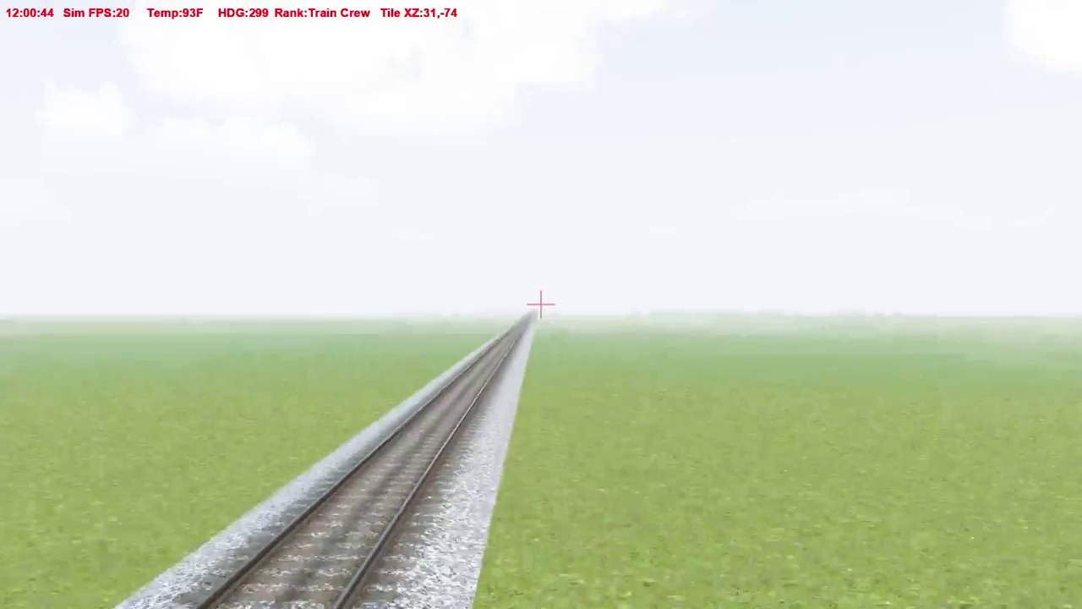
pyautogui.press('Up')
# Examine the end of the track and the empty terrain beyond it, and look back along the line
pyautogui.rightClick(541, 304)
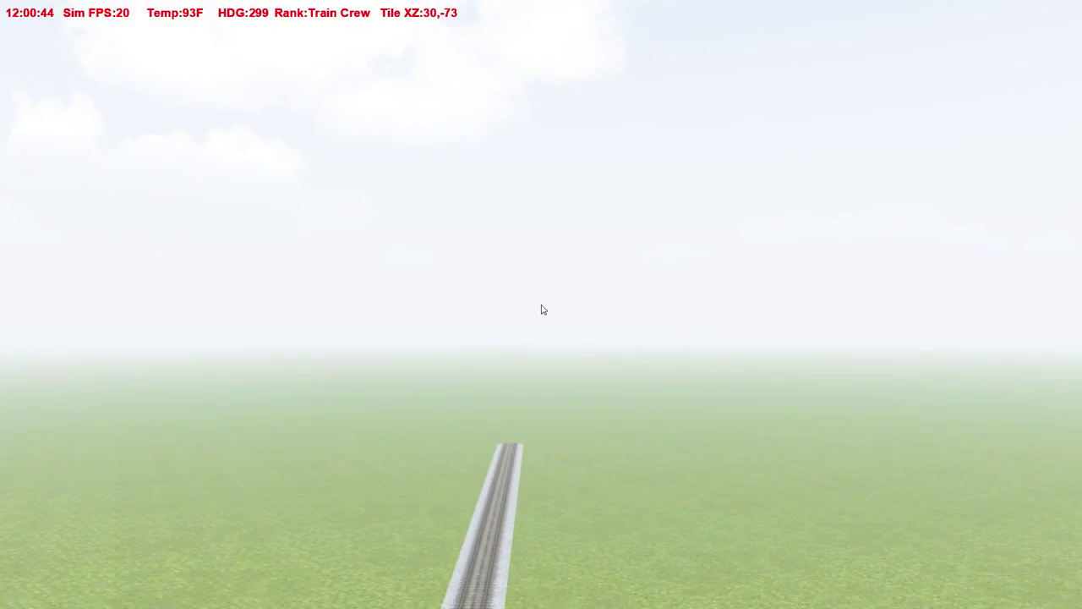
pyautogui.rightClick(541, 305)
pyautogui.press('Up')
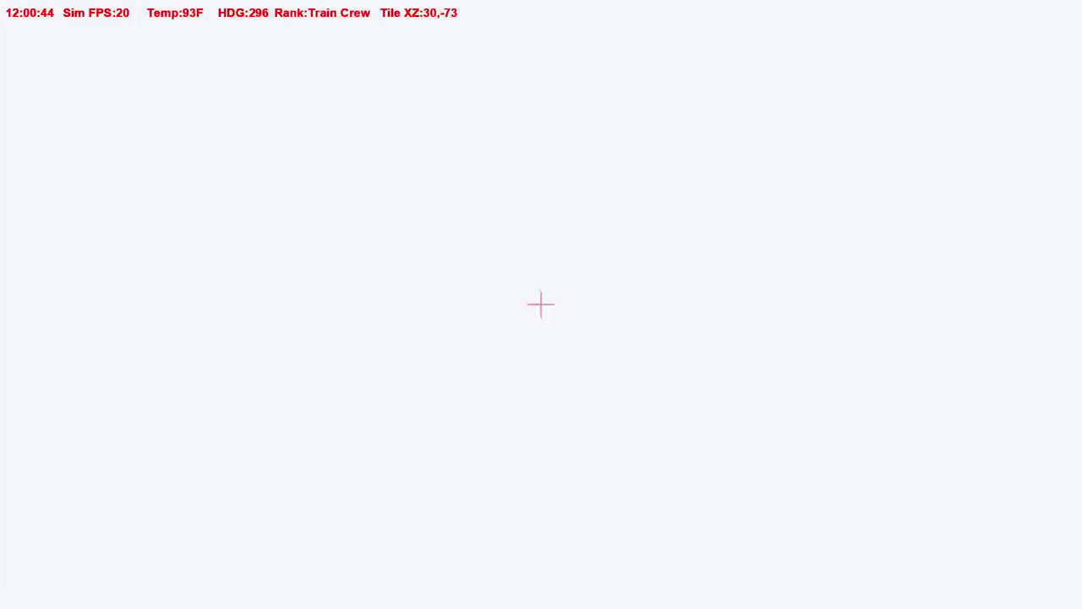
pyautogui.press('Up')
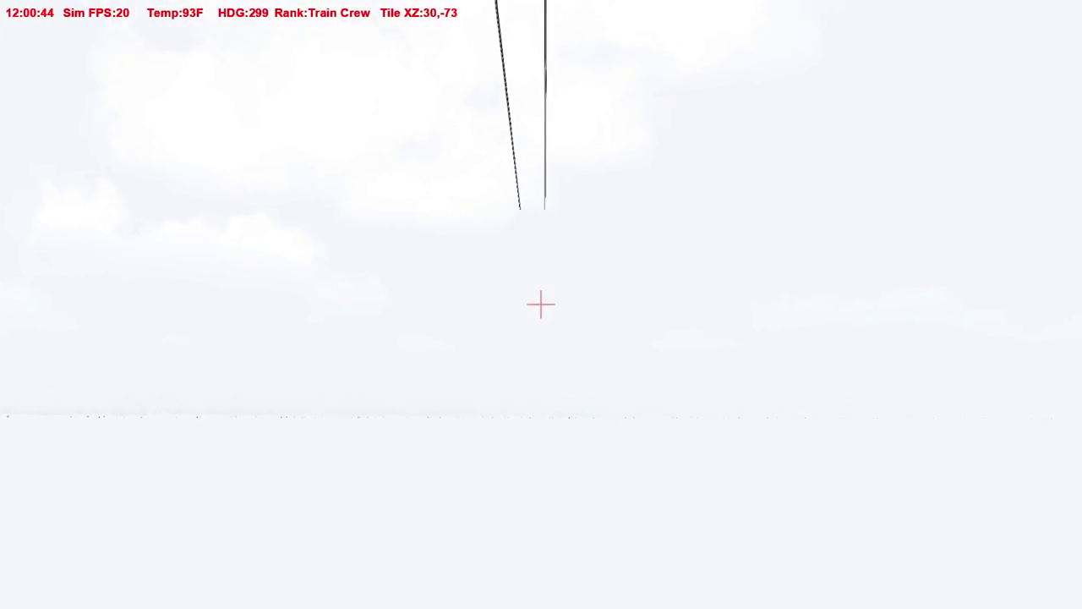
pyautogui.press('Up')
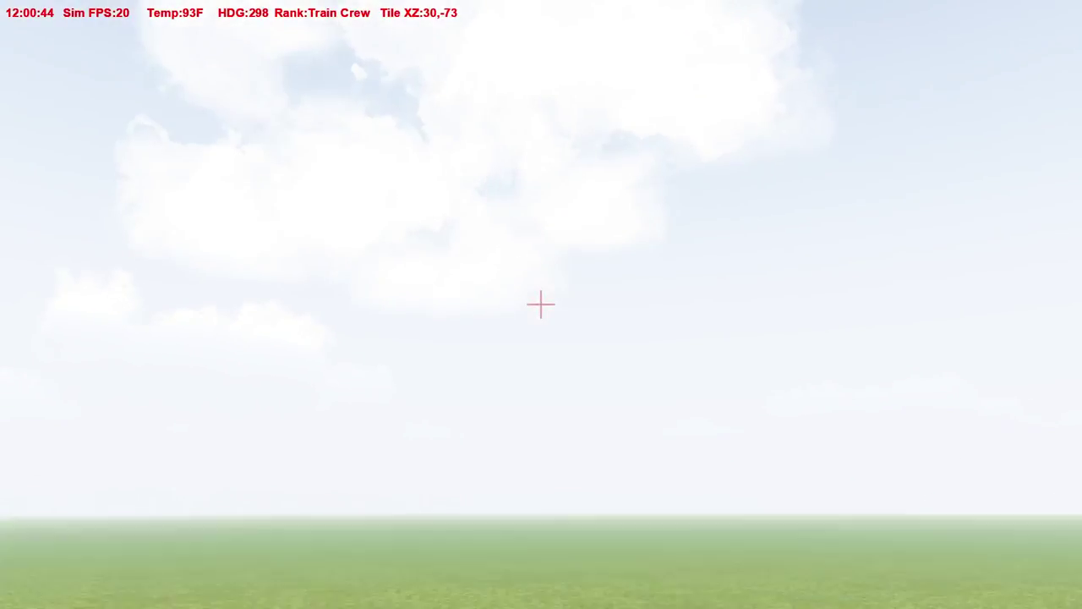
pyautogui.press('Down')
pyautogui.press('Left')
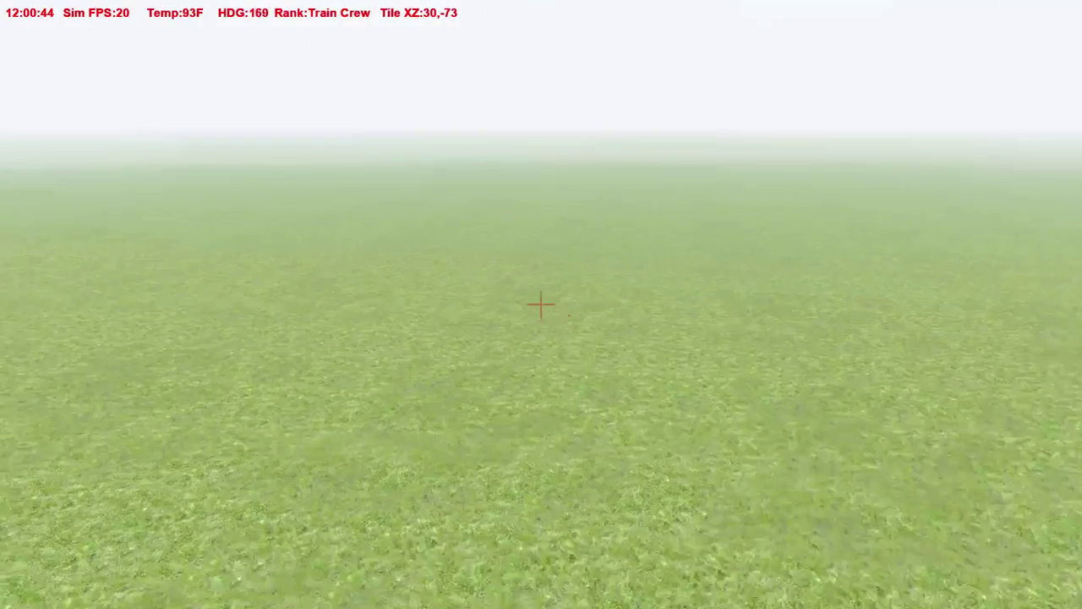
pyautogui.press('Left')
pyautogui.press('Up')
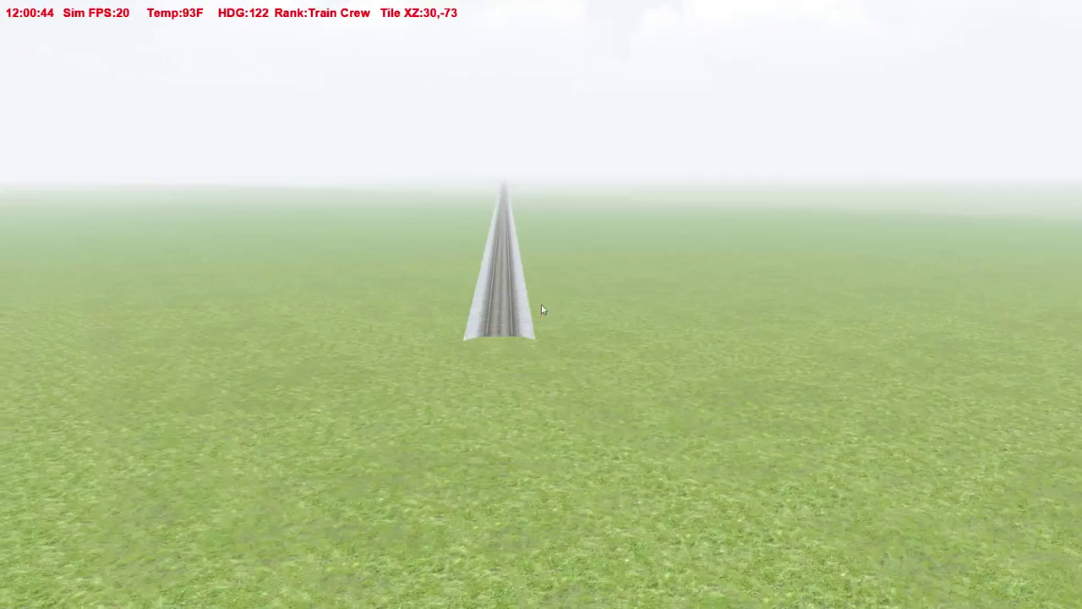
# Check the CSX A Line dispatch screen and inspect the rail crossing south of Dinsmore in the 3D world
pyautogui.press('F9')
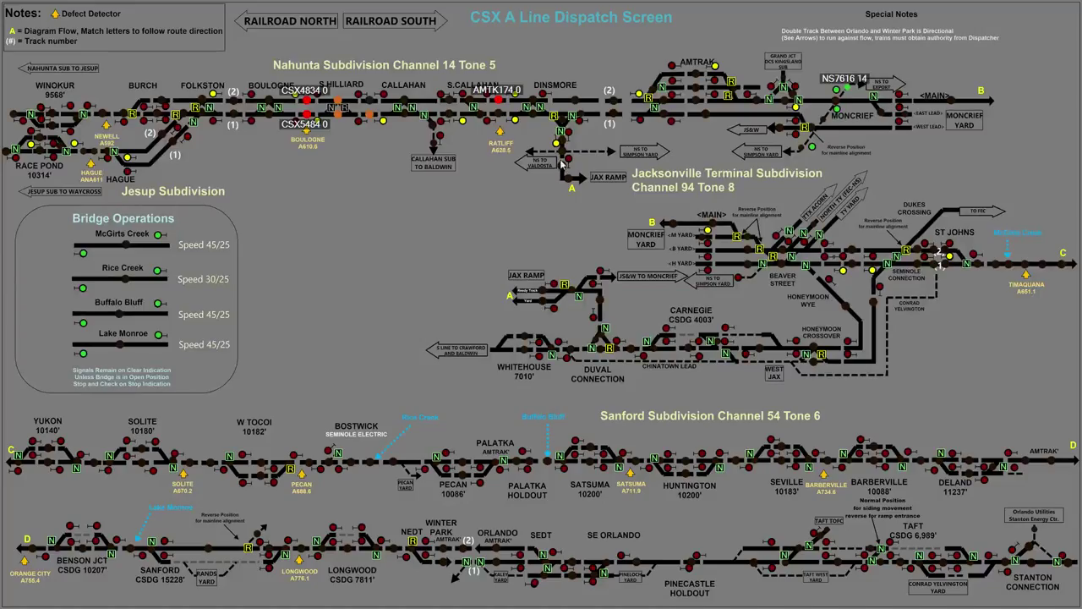
pyautogui.press('Tab')
pyautogui.press('Left')
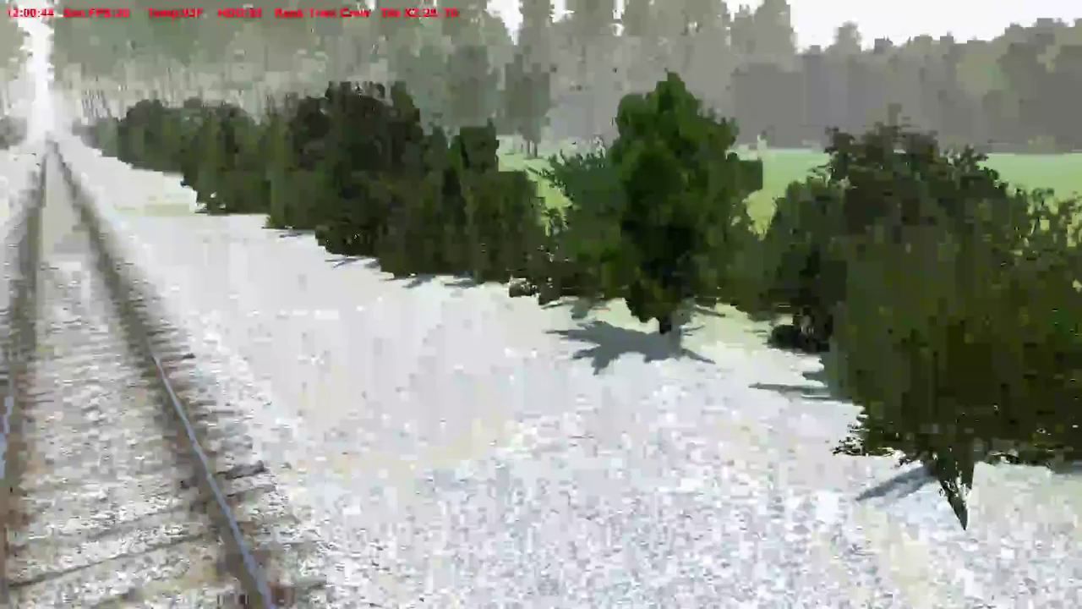
pyautogui.press('pageup')
pyautogui.press('Left')
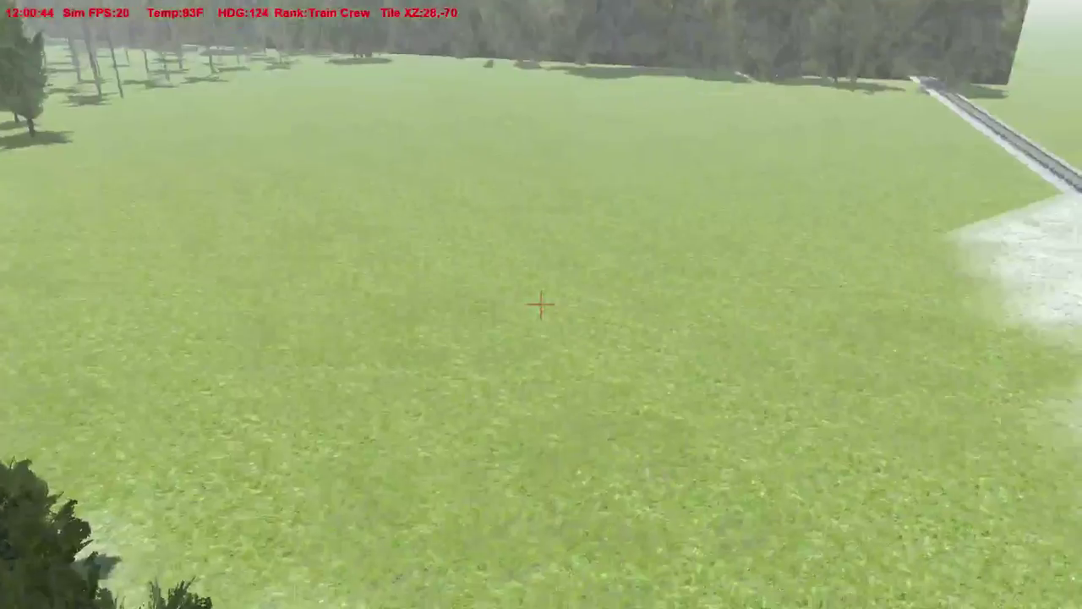
pyautogui.press('Right')
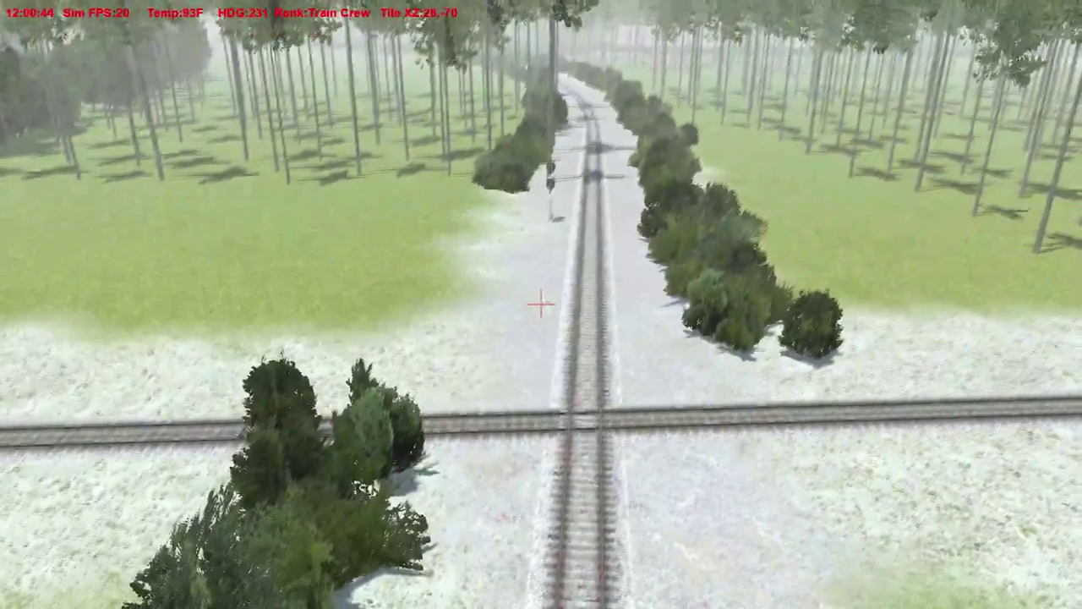
pyautogui.press('Right')
pyautogui.press('Left')
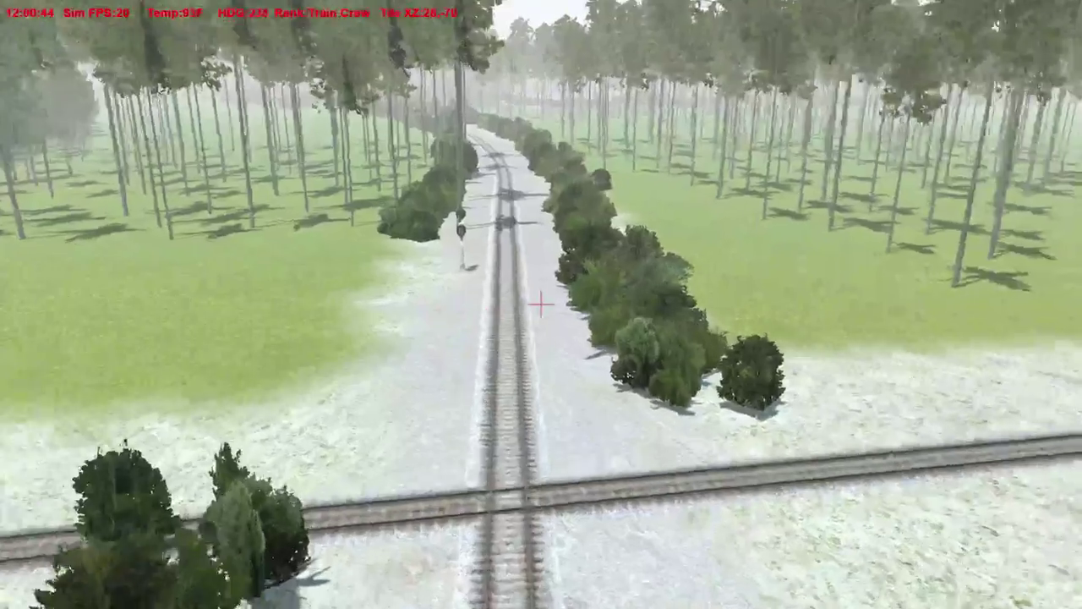
# Follow the intersecting track southeast from the rail crossing, past the trees and out over the terrain beyond
pyautogui.press('Left')
pyautogui.press('Up')
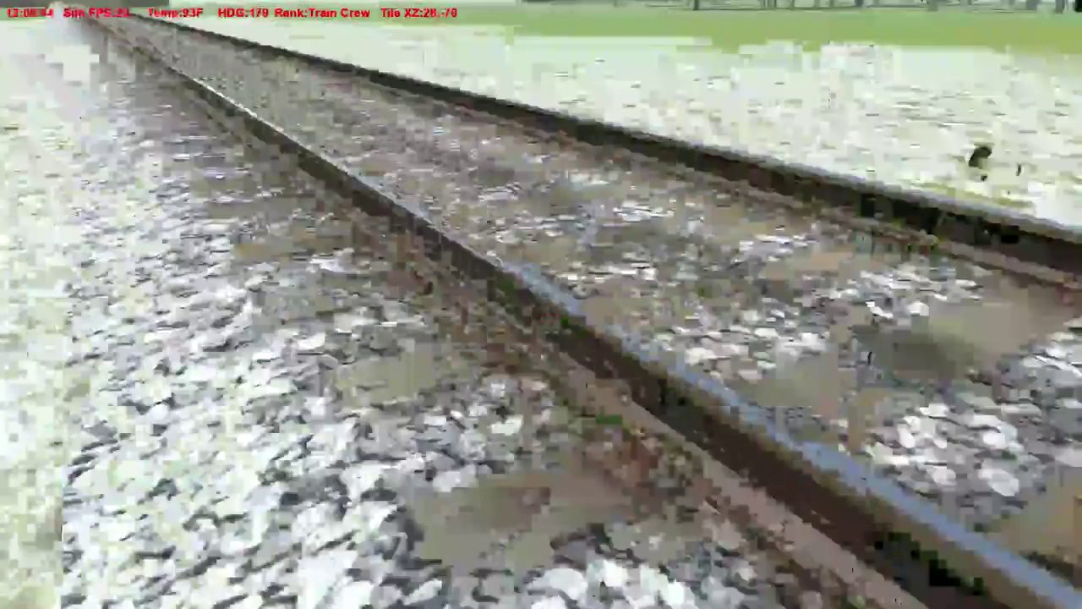
pyautogui.press('Left')
pyautogui.press('Up')
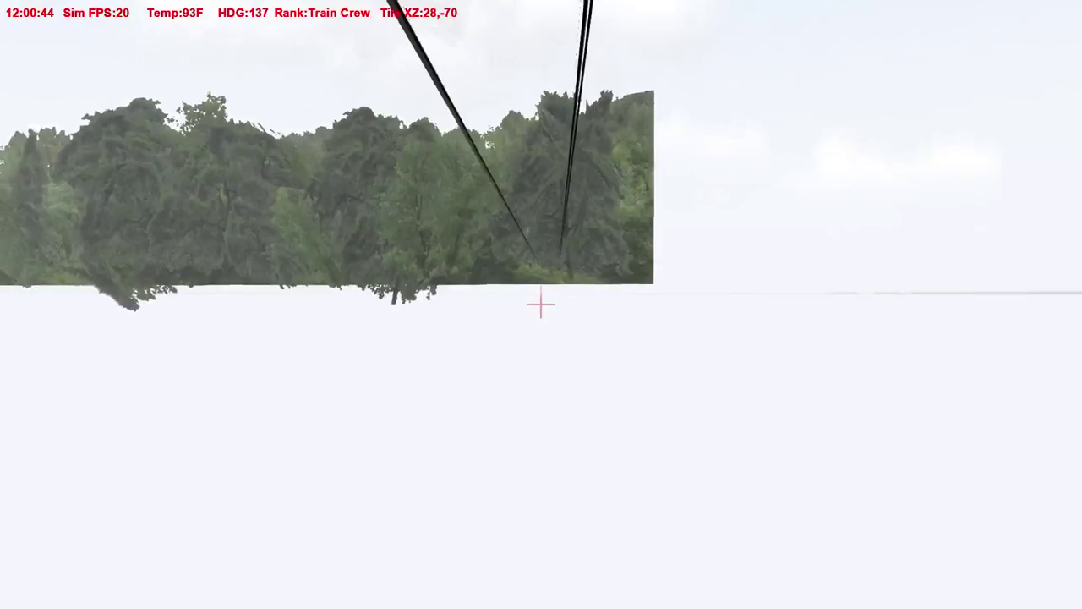
pyautogui.press('Up')
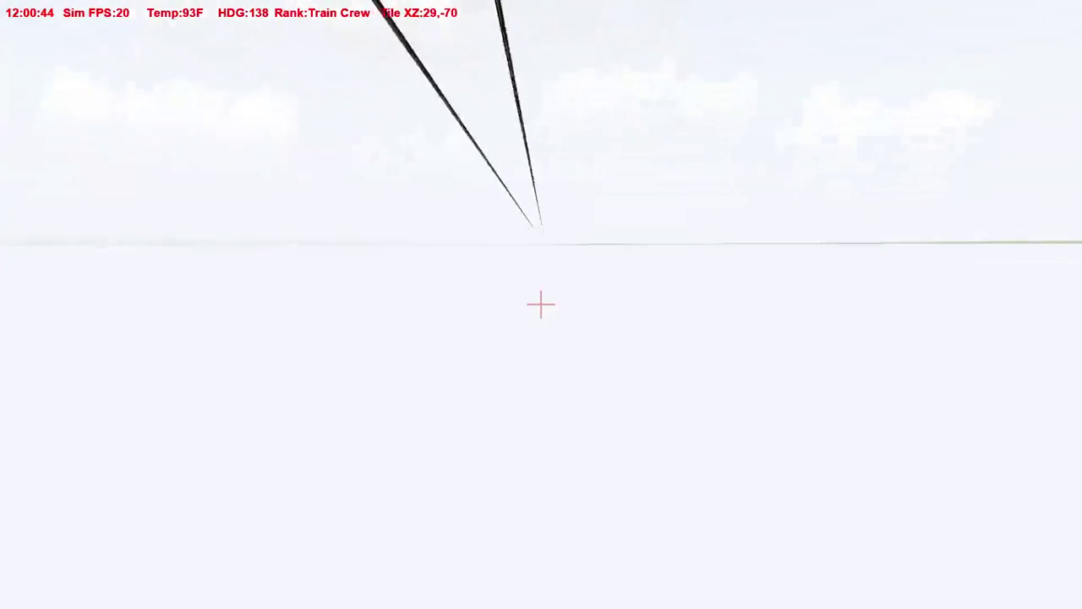
pyautogui.press('Up')
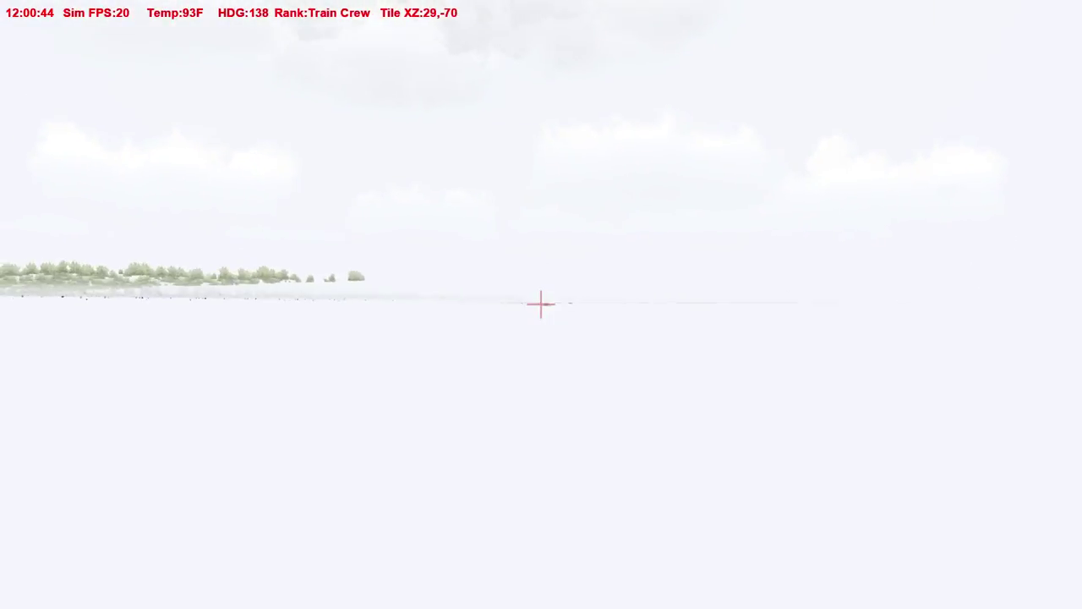
# Raise the camera above the ground and survey the open field, turning from southeast through northeast to west
pyautogui.hotkey('alt', 'Up')
pyautogui.press('pageup')
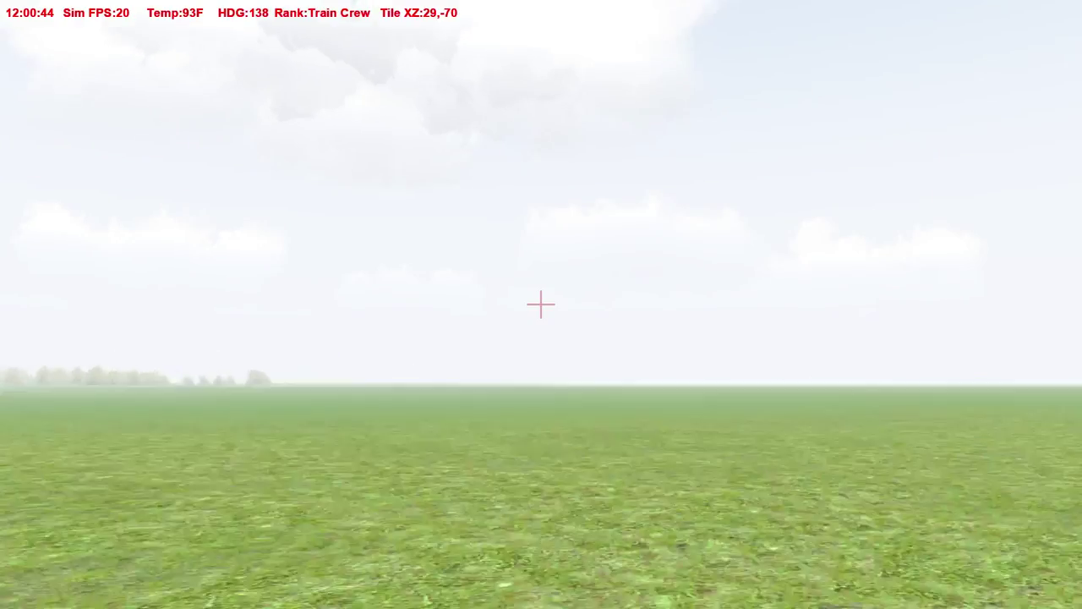
pyautogui.press('Down')
pyautogui.press('Left')
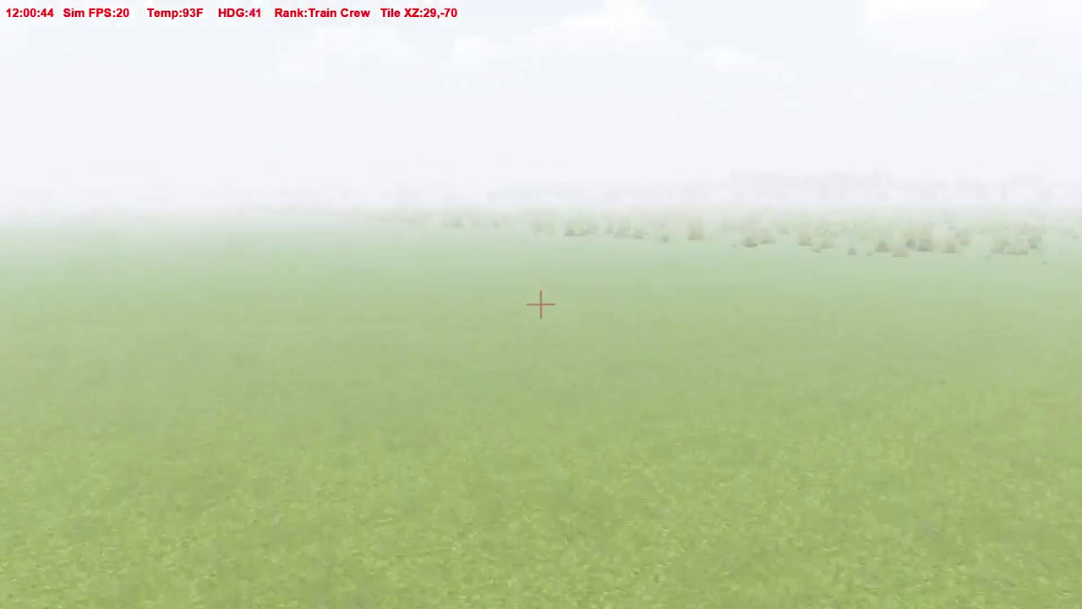
pyautogui.press('Left')
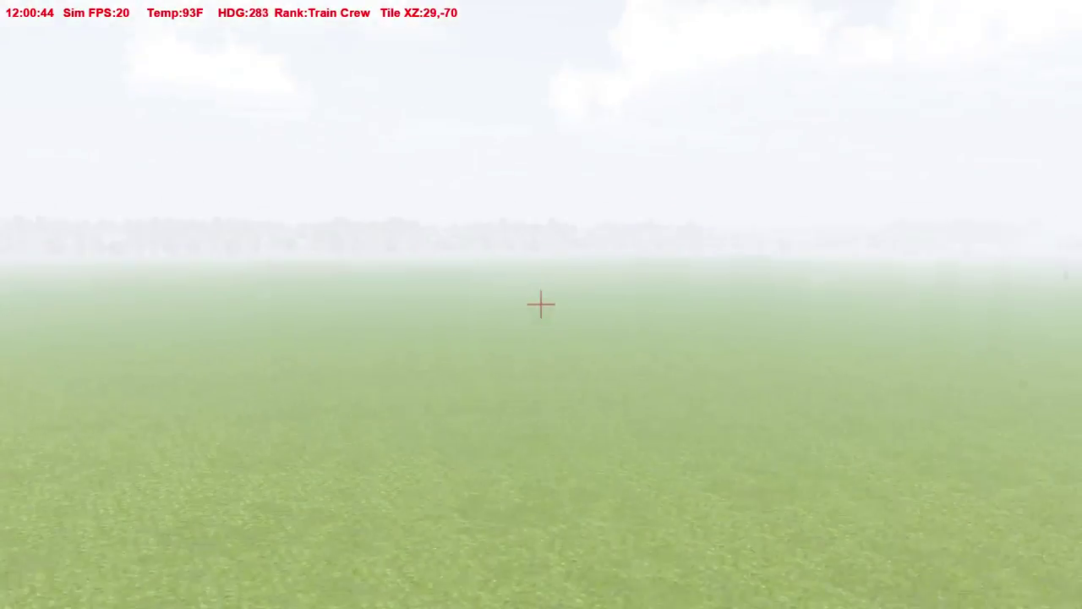
# Check the CSX A Line dispatch screen again, and inspect the rail crossing and the signal beside the line in the 3D world
pyautogui.rightClick(541, 305)
pyautogui.press('F9')
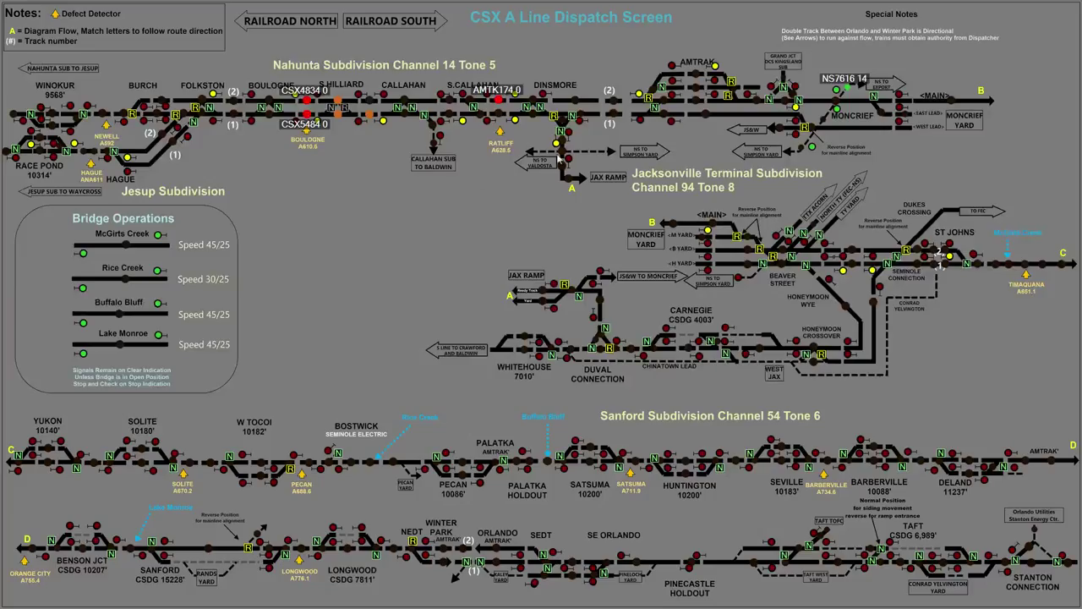
pyautogui.press('F9')
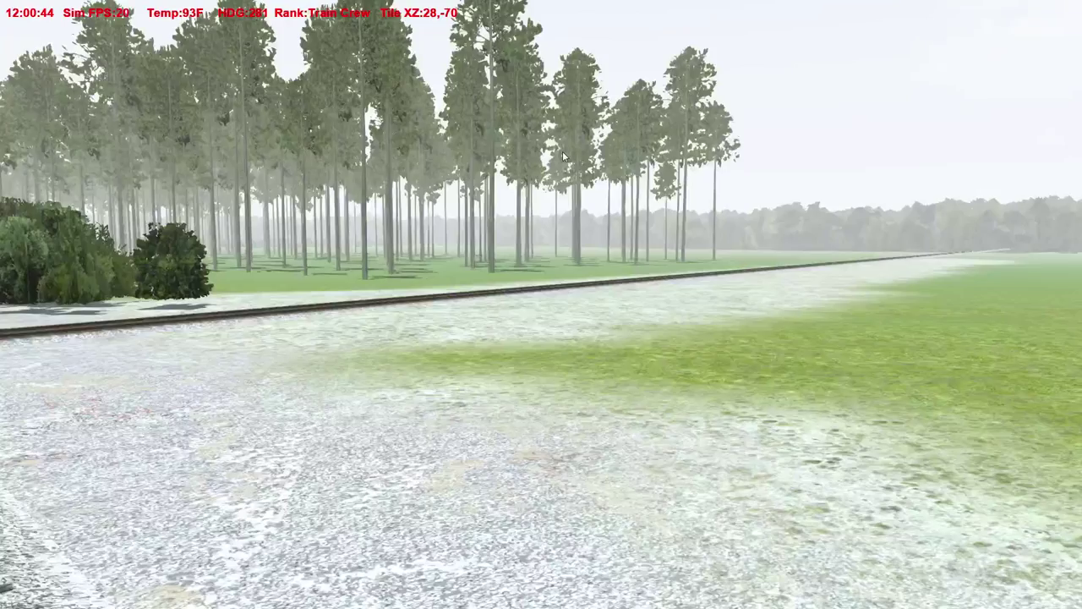
pyautogui.rightClick(563, 157)
pyautogui.press('q')
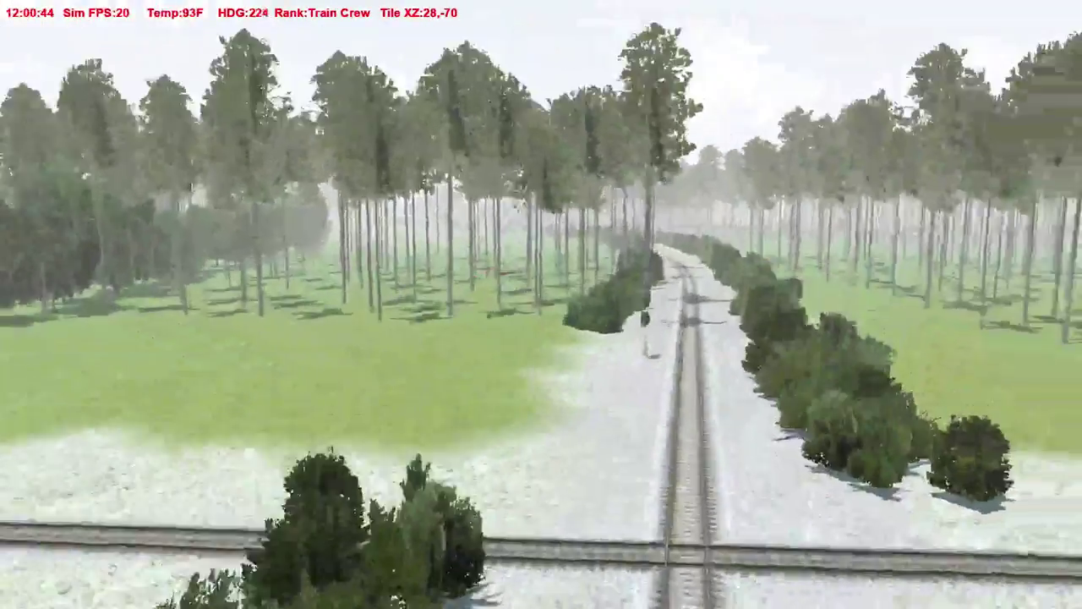
pyautogui.press('w')
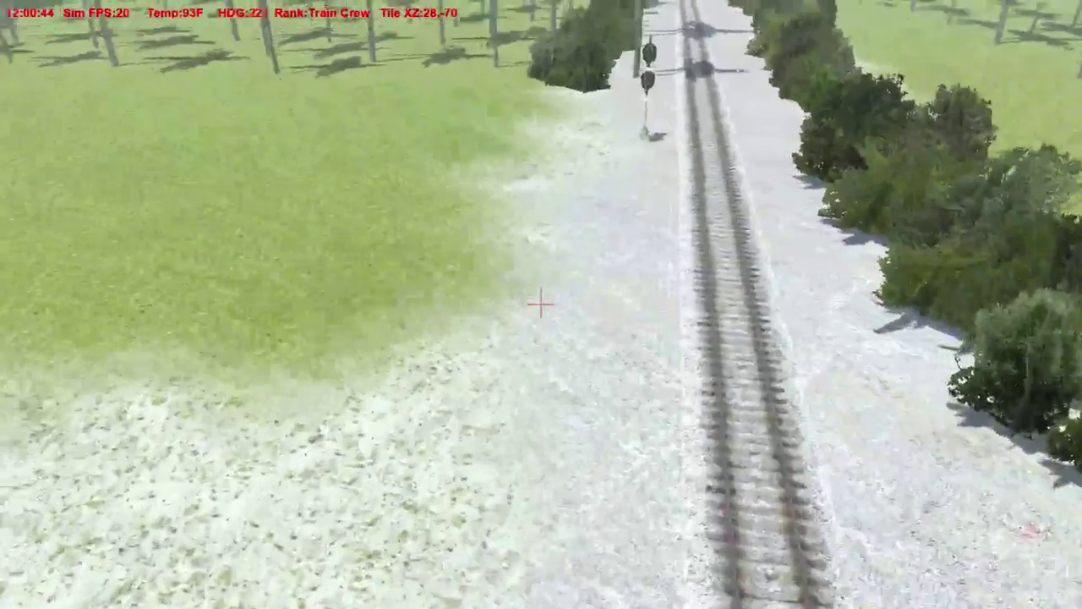
pyautogui.moveTo(541, 305); pyautogui.dragTo(542, 308)
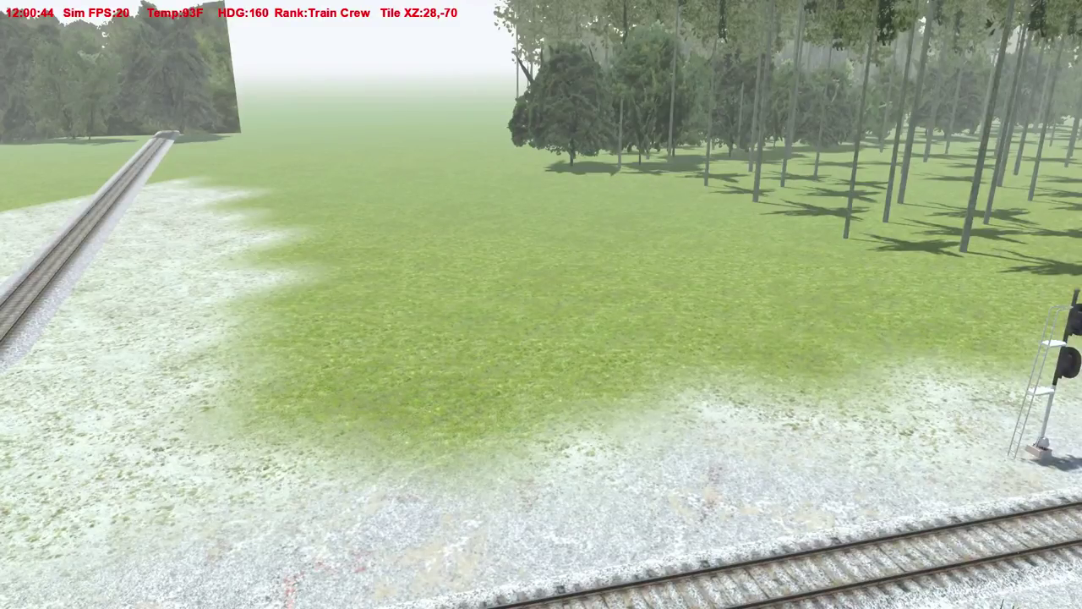
# Leave the simulator's full-screen view and switch to the Waycross spreadsheet in Chrome, showing the Raw sheet
pyautogui.hotkey('alt', 'Return')
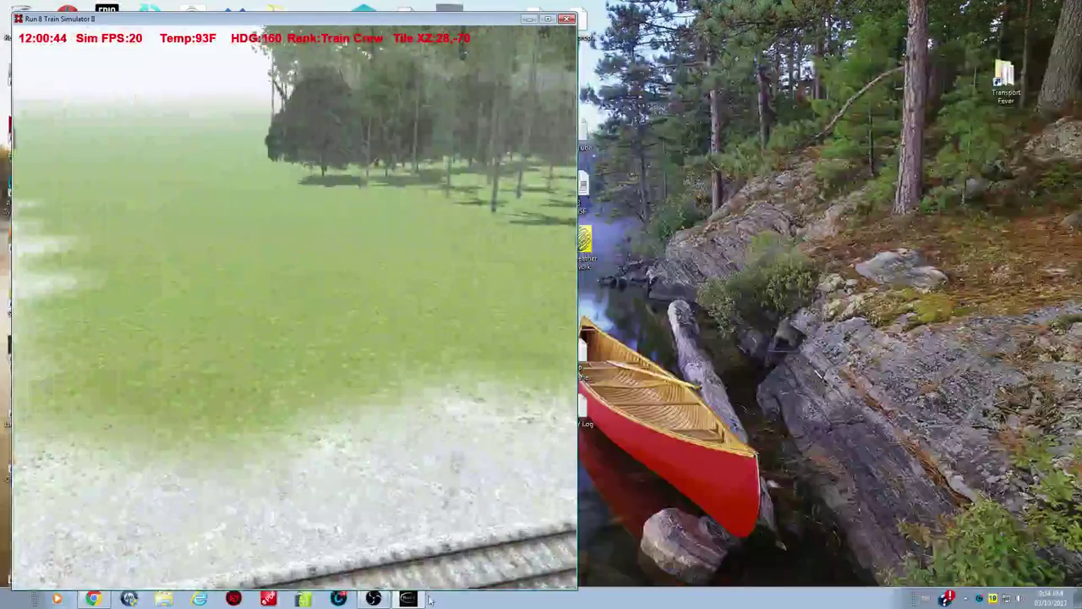
pyautogui.click(91, 598)
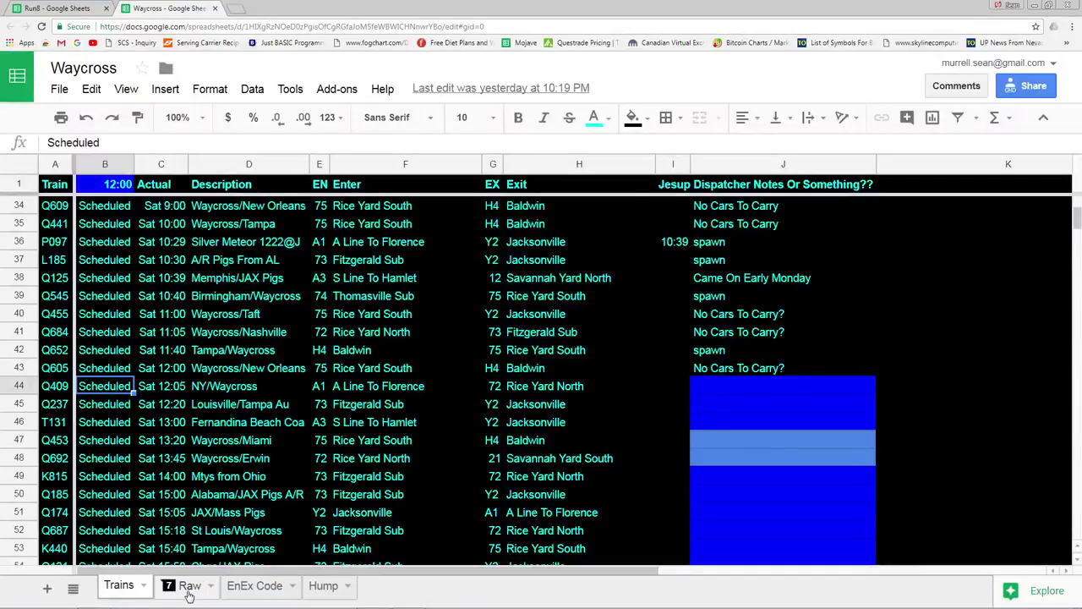
pyautogui.click(189, 594)
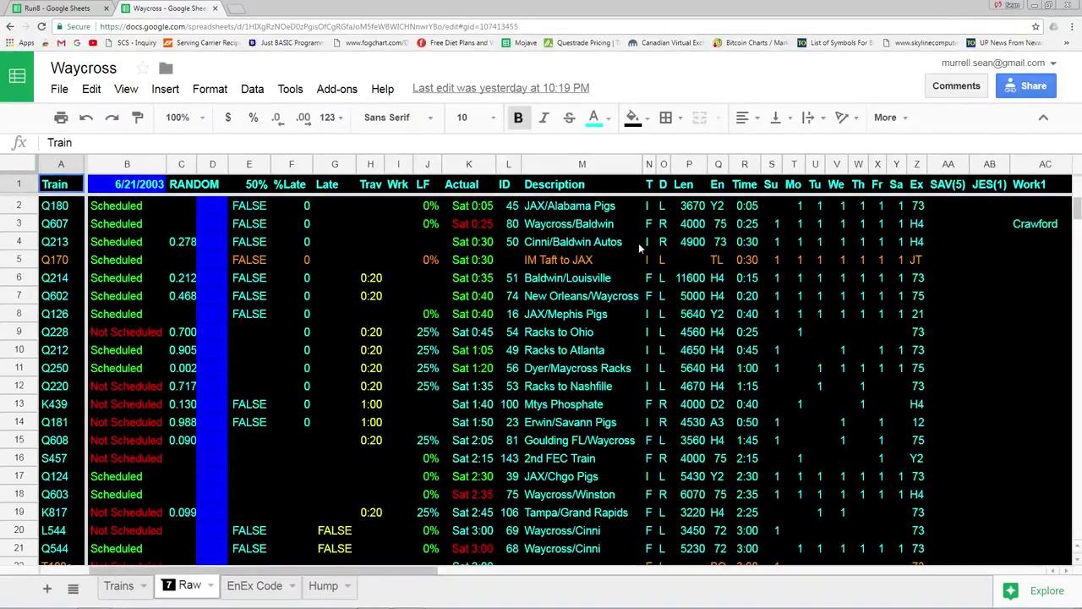
# Examine the train lengths in the Len column for the early-morning trains, including Q214 and Q602
pyautogui.click(681, 226)
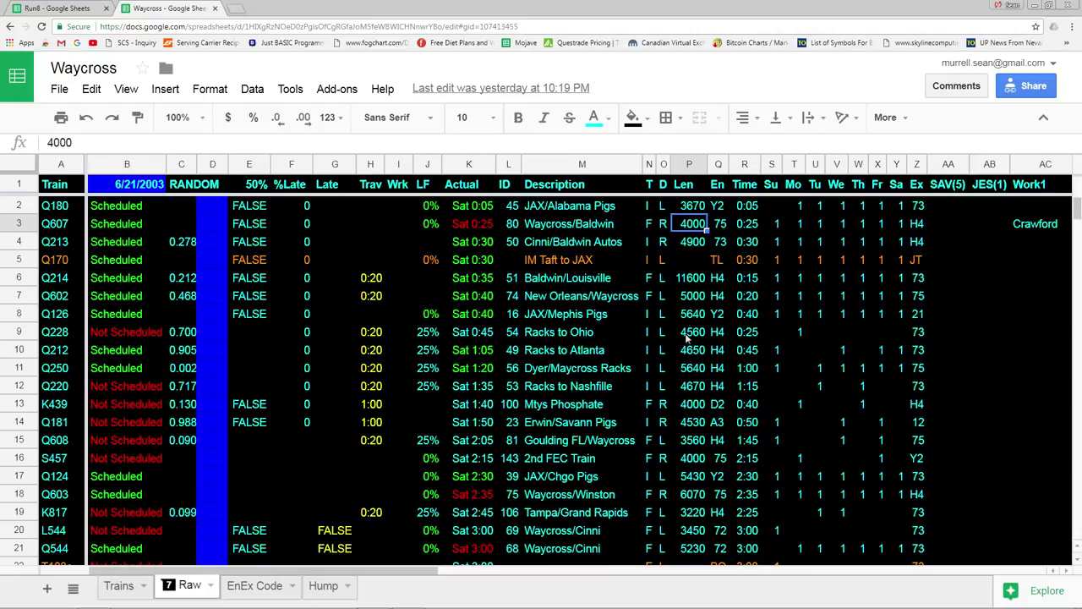
pyautogui.press('Up')
pyautogui.press('Up')
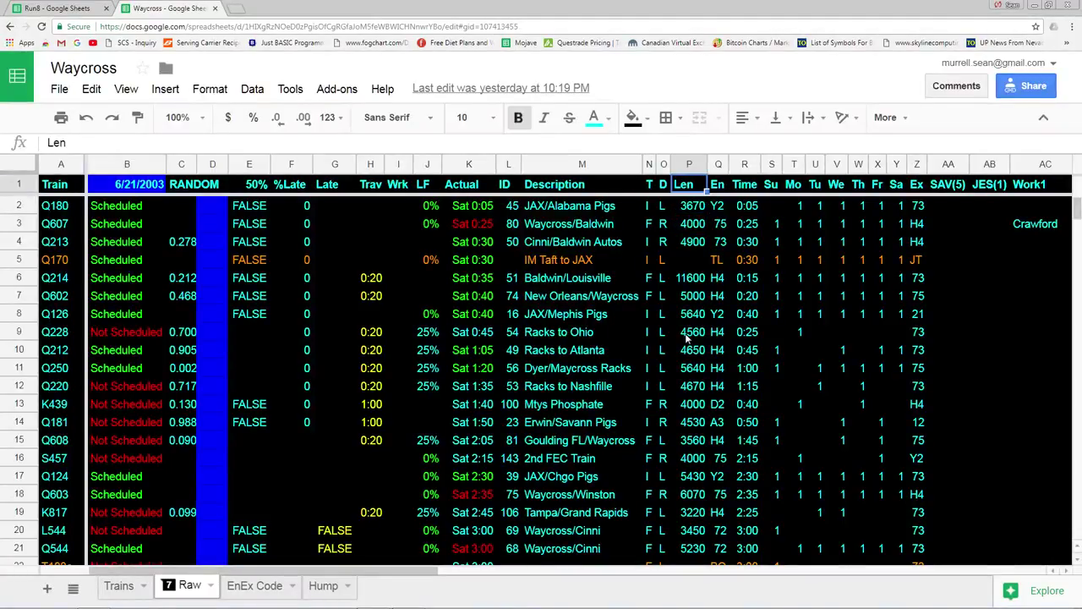
pyautogui.press('Down')
pyautogui.press('Down')
pyautogui.press('Down')
pyautogui.press('Down')
pyautogui.press('Down')
pyautogui.press('Down')
pyautogui.press('Down')
pyautogui.press('Down')
pyautogui.press('Down')
pyautogui.press('Down')
pyautogui.press('Down')
pyautogui.press('Down')
pyautogui.press('Down')
pyautogui.press('Down')
pyautogui.press('Down')
pyautogui.press('Up')
pyautogui.press('Up')
pyautogui.press('Up')
pyautogui.press('Up')
pyautogui.press('Up')
pyautogui.press('Up')
pyautogui.press('Up')
pyautogui.press('Up')
pyautogui.press('Up')
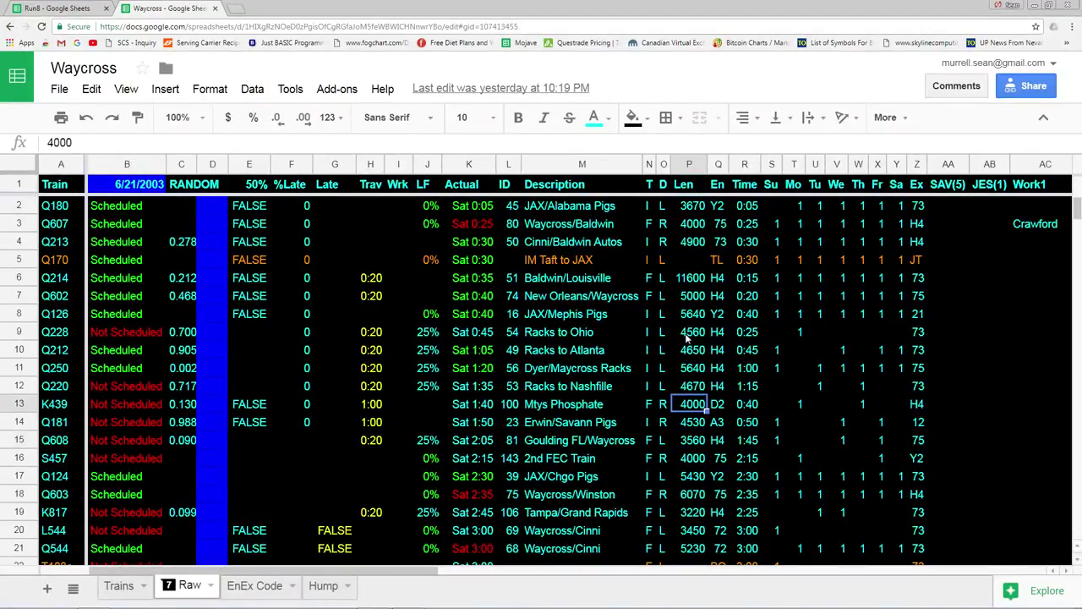
pyautogui.press('Up')
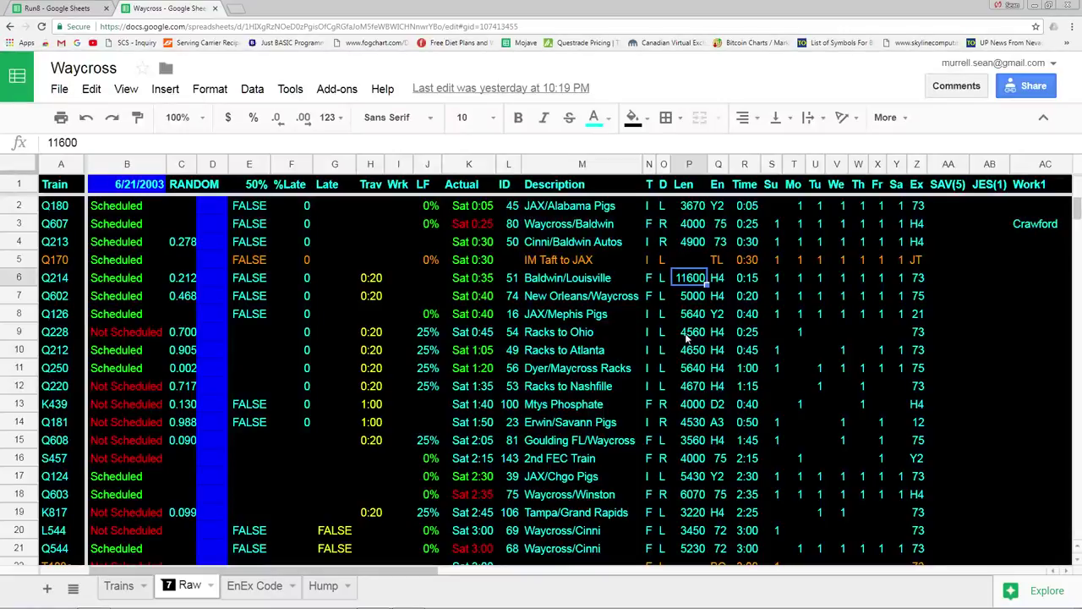
pyautogui.press('Down')
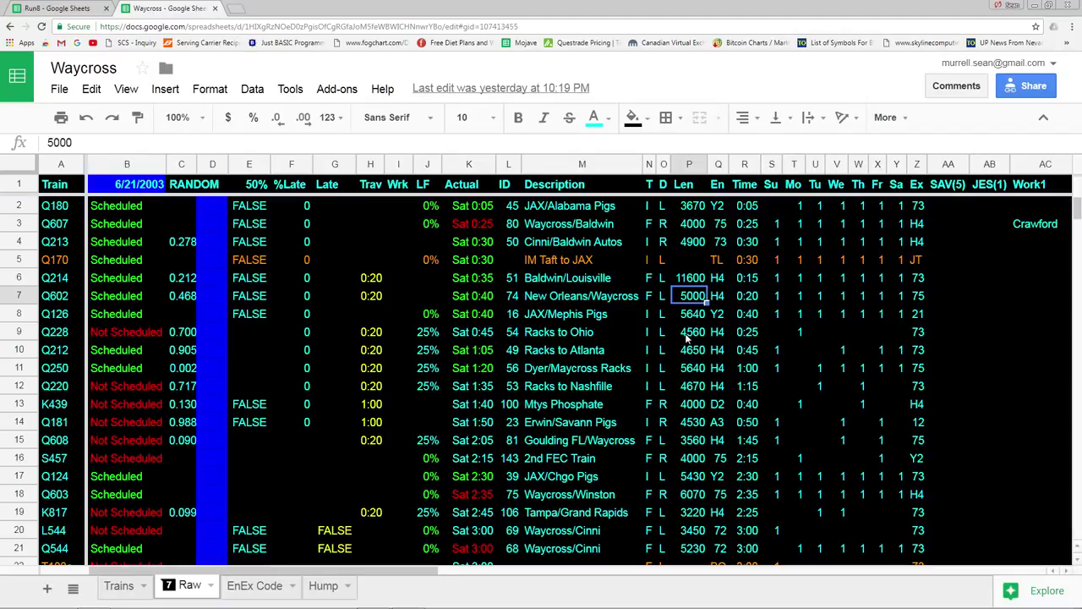
# Examine which early-morning trains run on Sunday in the Su column, down to train K817 in row 19
pyautogui.press('Right')
pyautogui.press('Right')
pyautogui.press('Right')
pyautogui.press('Up')
pyautogui.press('Up')
pyautogui.press('Up')
pyautogui.press('Up')
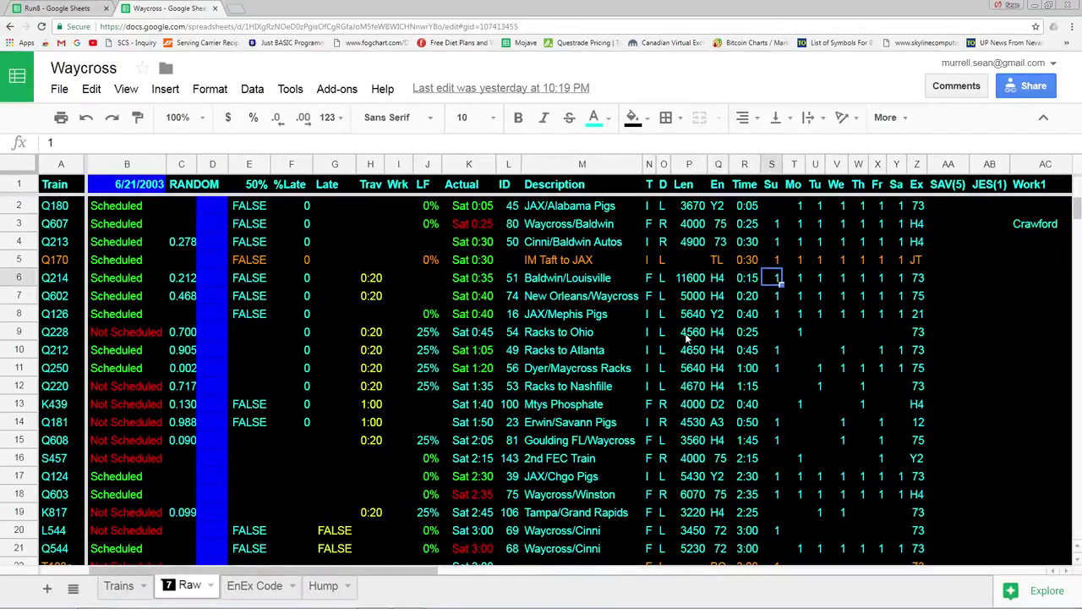
pyautogui.press('Down')
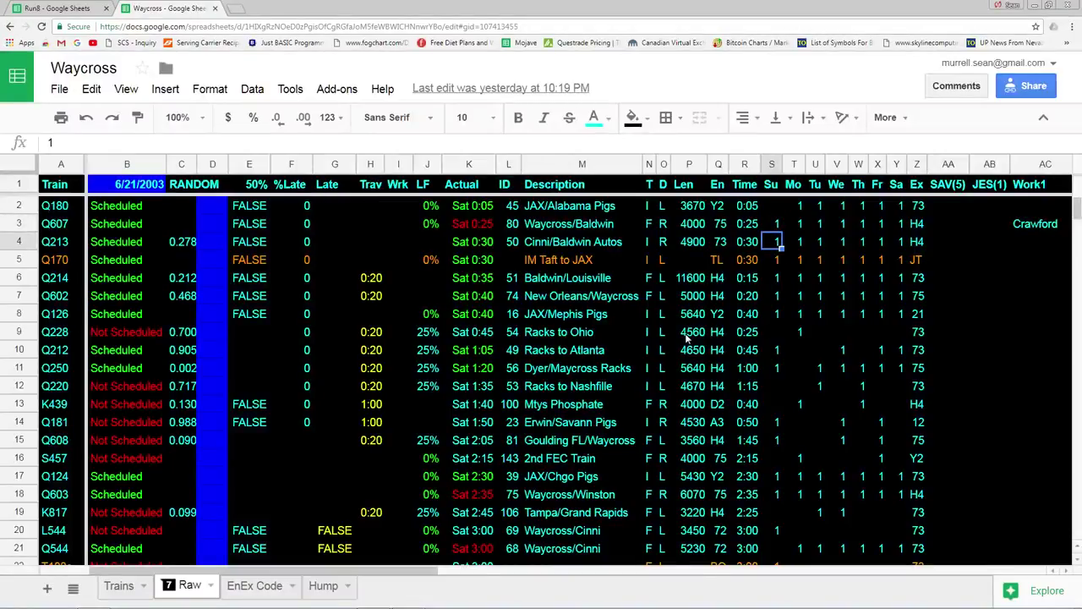
pyautogui.press('Down')
pyautogui.press('Down')
pyautogui.press('Down')
pyautogui.press('Down')
pyautogui.press('Down')
pyautogui.press('Down')
pyautogui.press('Down')
pyautogui.press('Down')
pyautogui.press('Down')
pyautogui.press('Down')
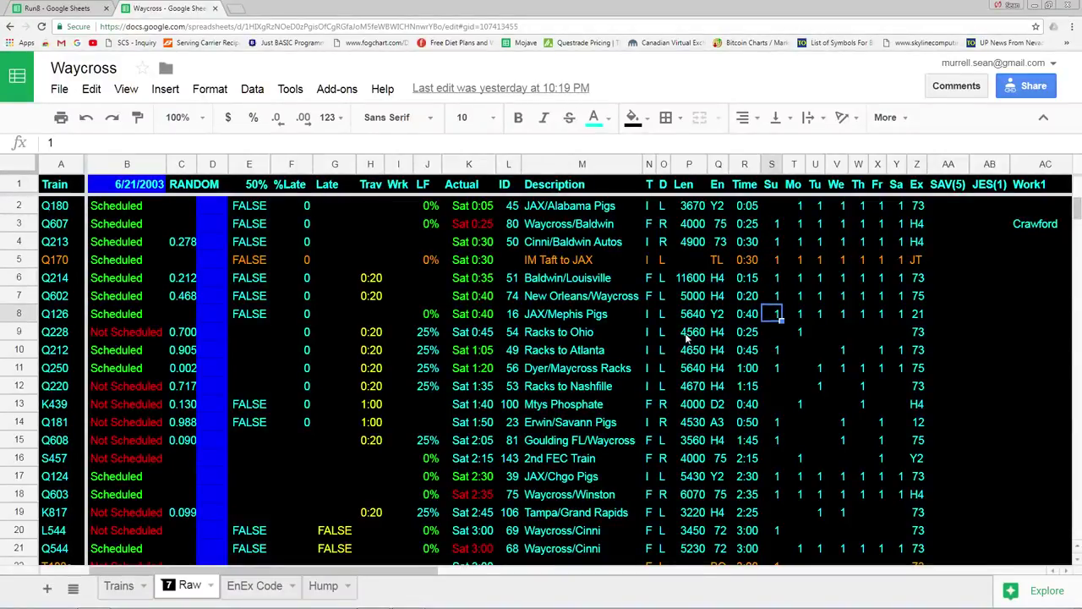
pyautogui.press('Up')
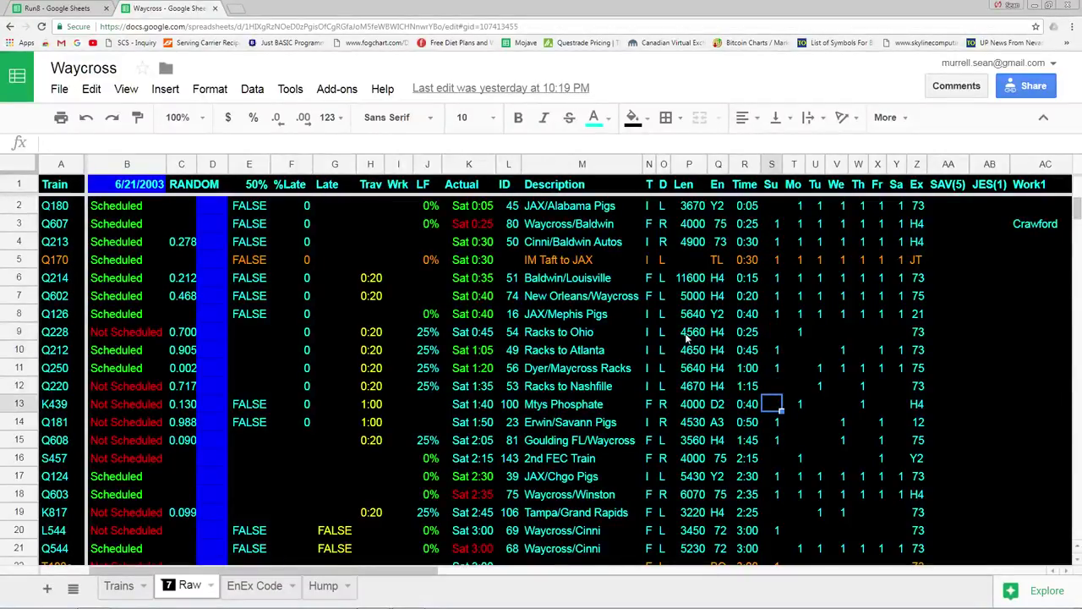
pyautogui.press('Down')
pyautogui.press('Down')
pyautogui.press('Down')
pyautogui.press('Down')
pyautogui.press('Down')
pyautogui.press('Down')
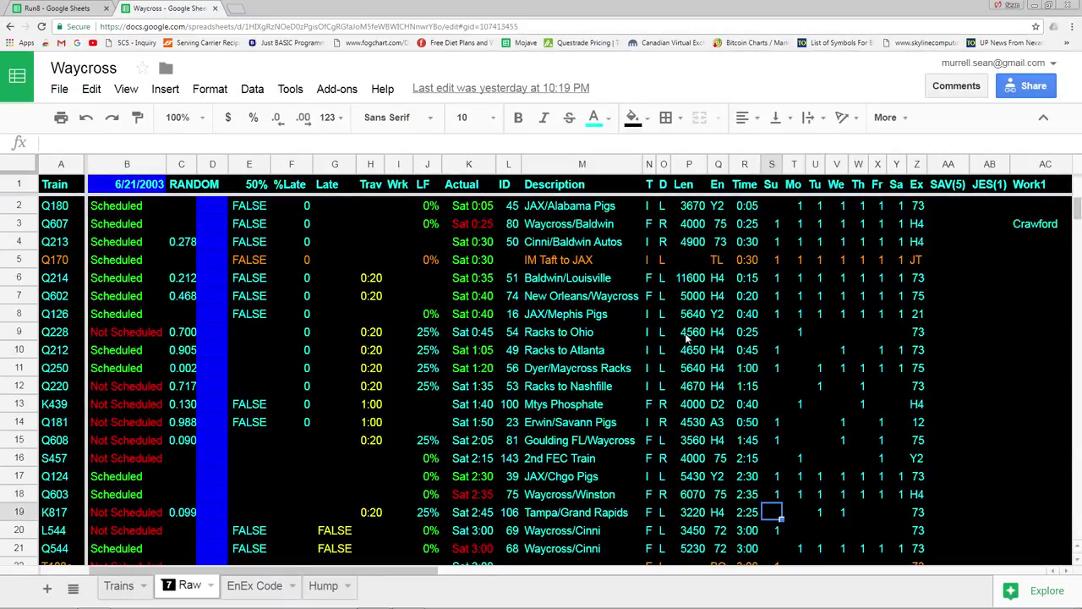
pyautogui.press('Up')
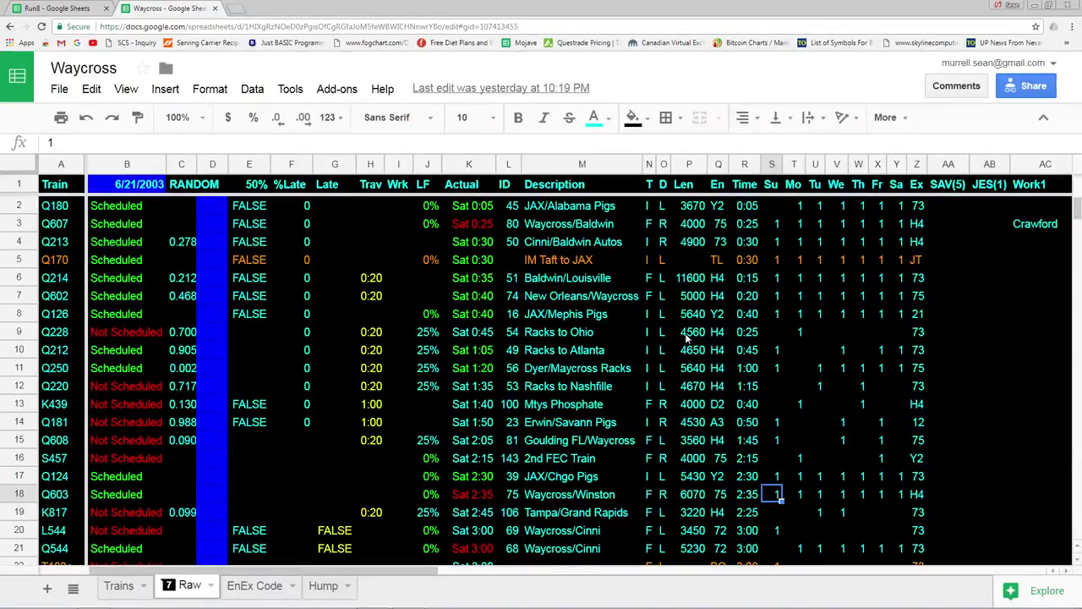
# Examine the Wednesday entries in the We column, from train Q603 in row 18 down to X984 in row 37
pyautogui.press('Left')
pyautogui.press('Right')
pyautogui.press('Right')
pyautogui.press('Down')
pyautogui.press('Down')
pyautogui.press('Down')
pyautogui.press('Down')
pyautogui.press('Down')
pyautogui.press('Down')
pyautogui.press('Down')
pyautogui.press('Down')
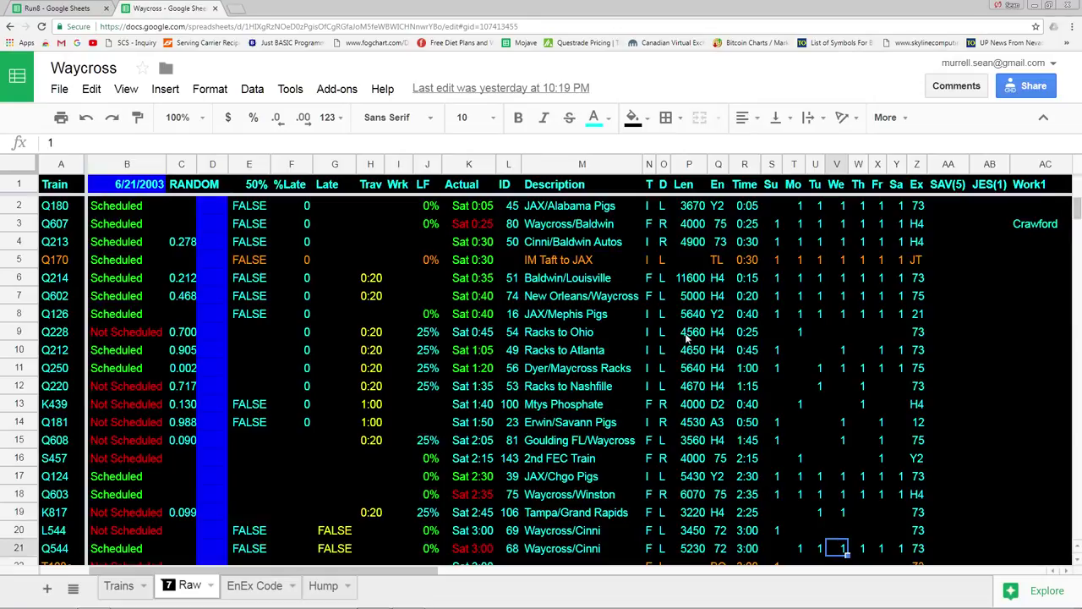
pyautogui.press('Up')
pyautogui.press('Up')
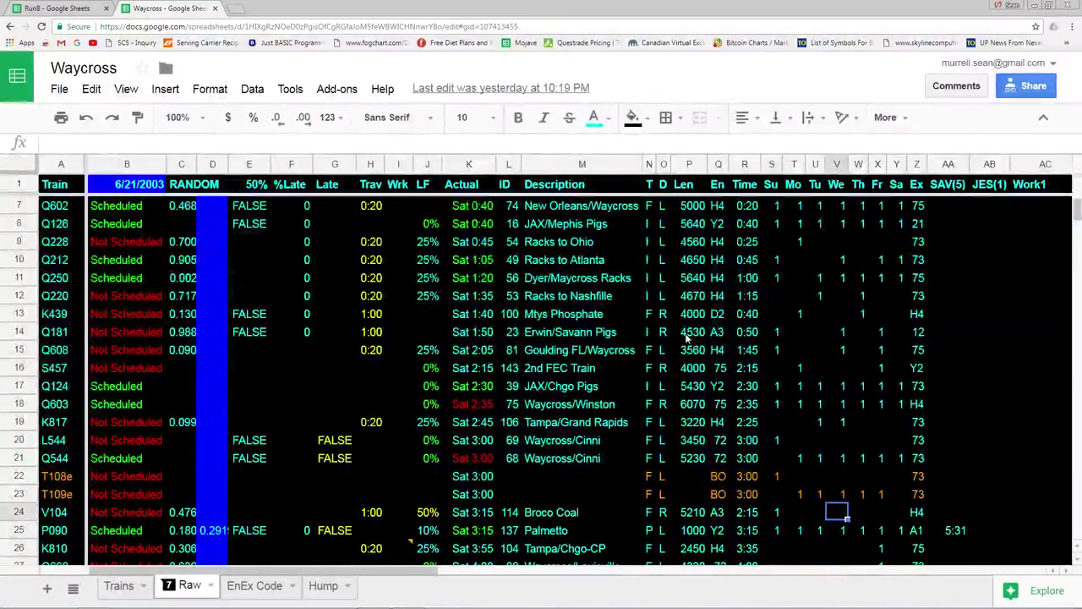
pyautogui.press('Down')
pyautogui.press('Down')
pyautogui.press('Down')
pyautogui.press('Down')
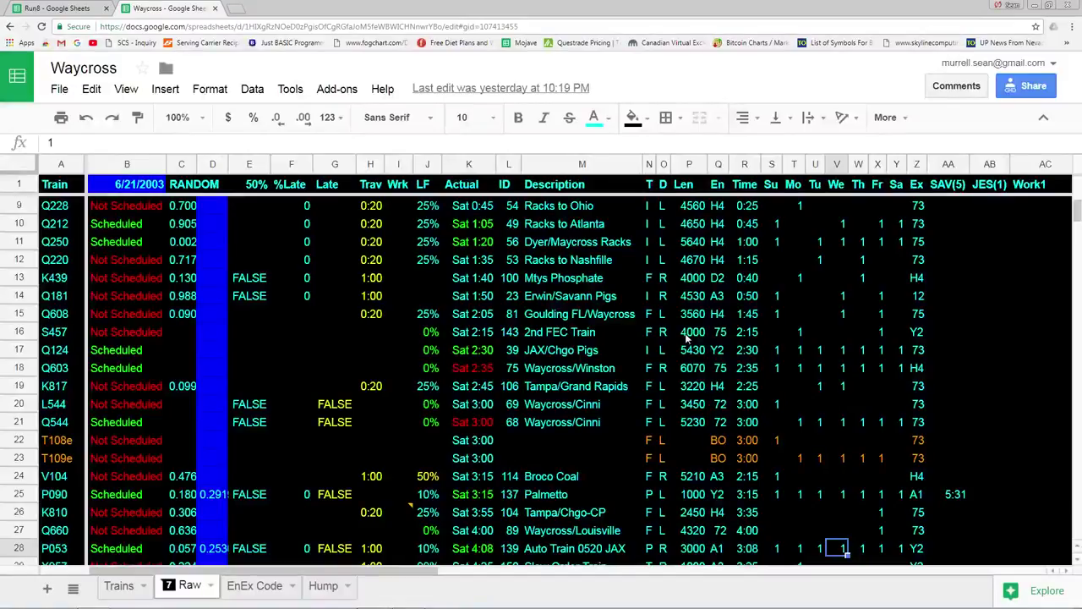
pyautogui.press('Down')
pyautogui.press('Down')
pyautogui.press('Down')
pyautogui.press('Down')
pyautogui.press('Down')
pyautogui.press('Down')
pyautogui.press('Down')
pyautogui.press('Down')
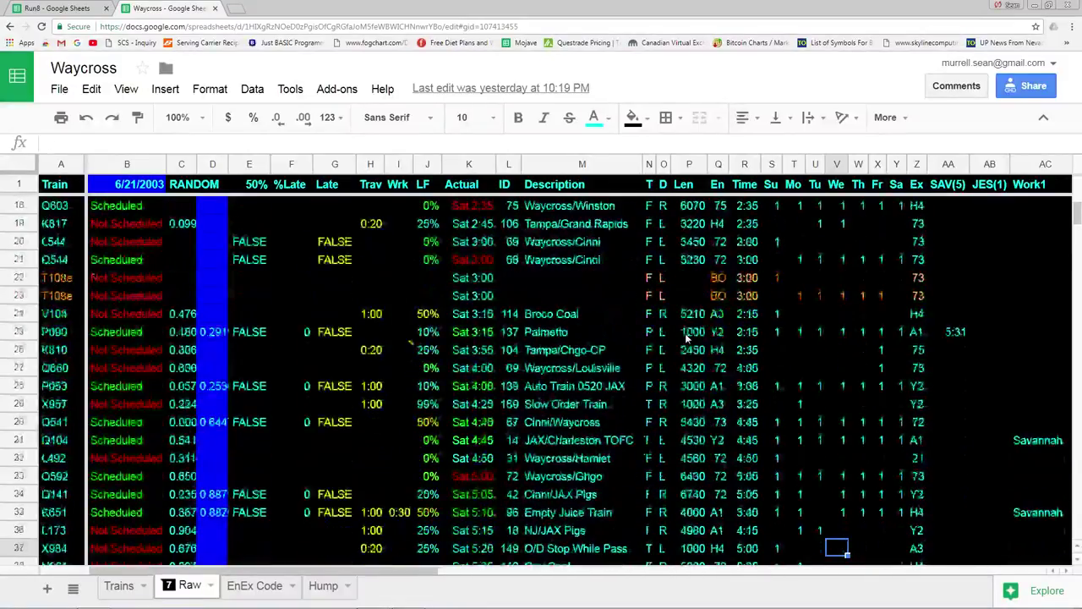
# Examine the Wednesday entries in the We column from train K651 in row 35 down to Q178 in row 45
pyautogui.press('Up')
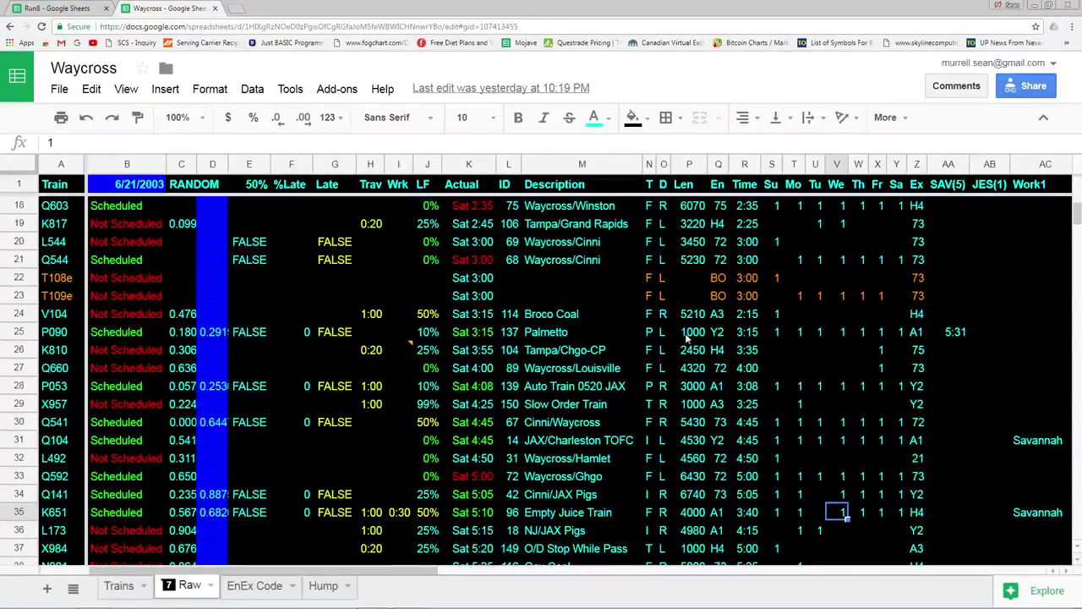
pyautogui.press('Down')
pyautogui.press('Down')
pyautogui.press('Down')
pyautogui.press('Down')
pyautogui.press('Down')
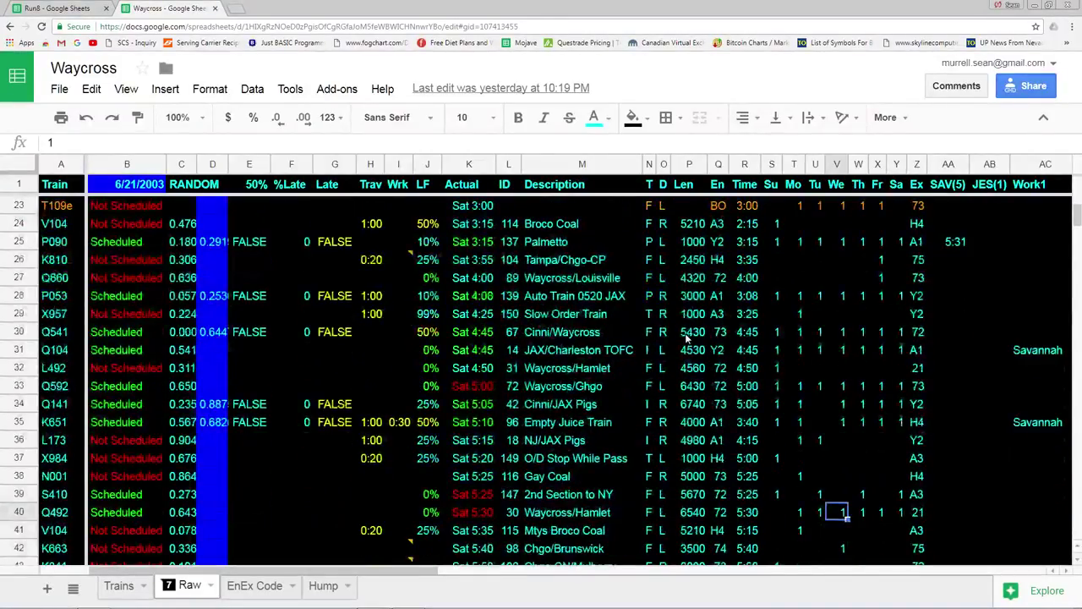
pyautogui.press('Up')
pyautogui.press('Up')
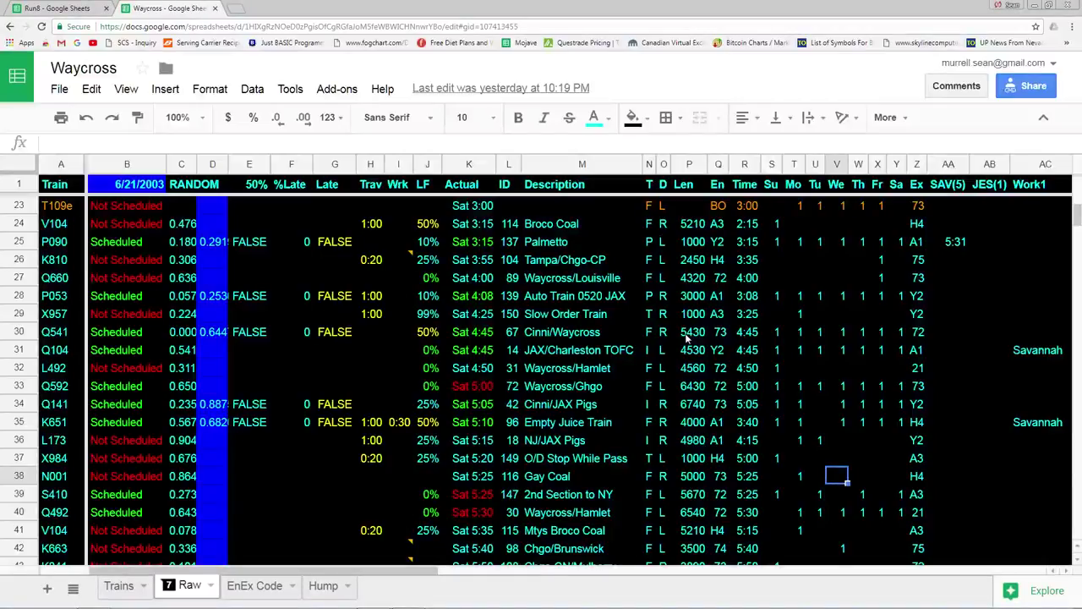
pyautogui.press('Down')
pyautogui.press('Down')
pyautogui.press('Down')
pyautogui.press('Down')
pyautogui.press('Down')
pyautogui.press('Down')
pyautogui.press('Down')
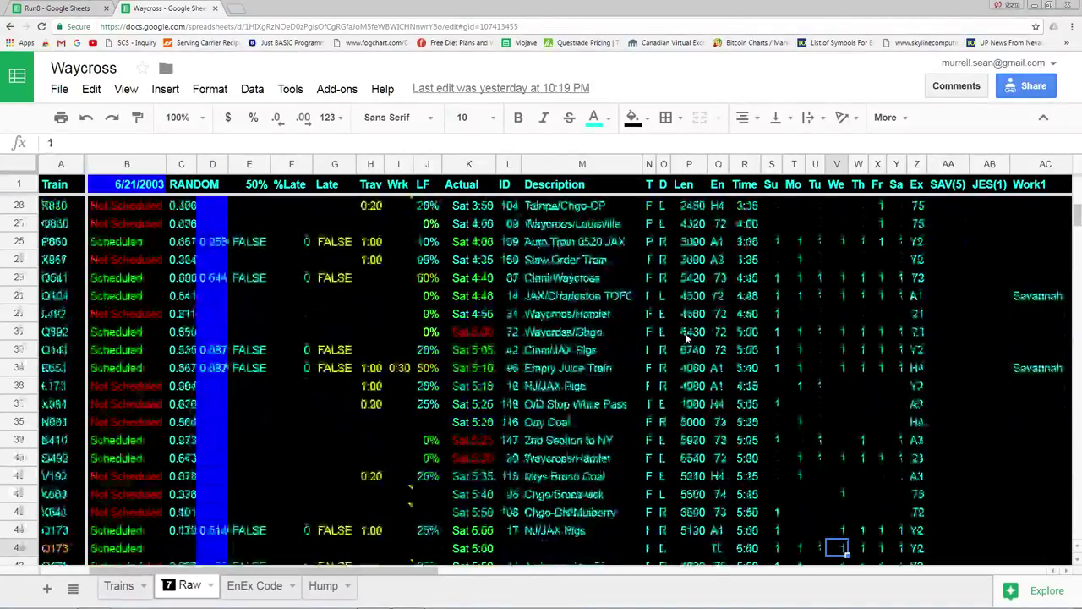
# Check the Wednesday running days of the trains below Q178, down to Savannah Local A768 in row 54
pyautogui.press('Down')
pyautogui.press('Down')
pyautogui.press('Down')
pyautogui.press('Down')
pyautogui.press('Down')
pyautogui.press('Down')
pyautogui.press('Down')
pyautogui.press('Down')
pyautogui.press('Down')
pyautogui.press('Up')
pyautogui.press('Up')
pyautogui.press('Up')
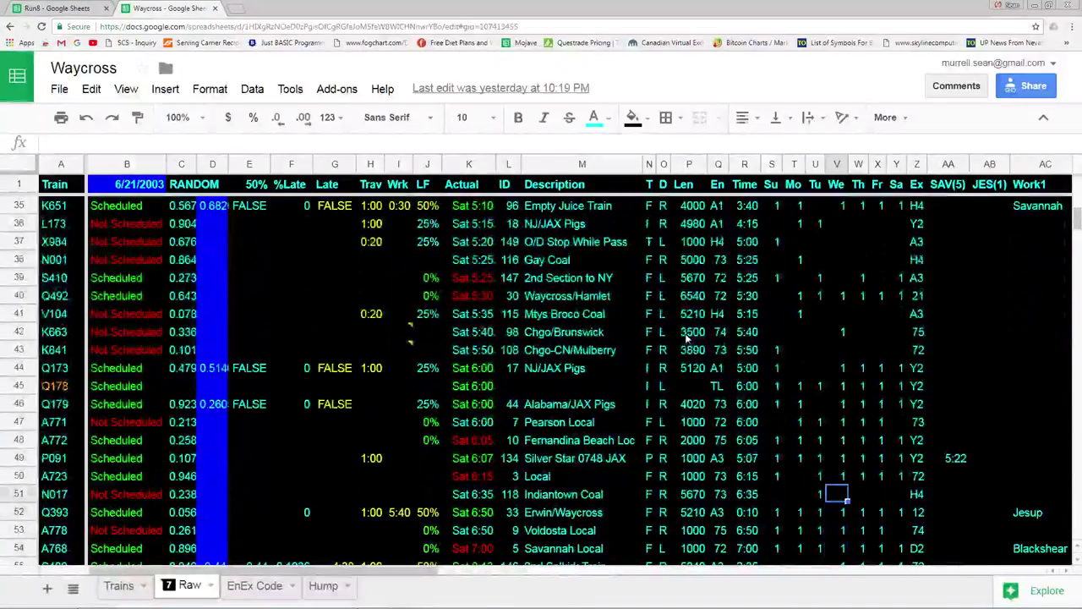
pyautogui.press('Down')
pyautogui.press('Down')
pyautogui.press('Down')
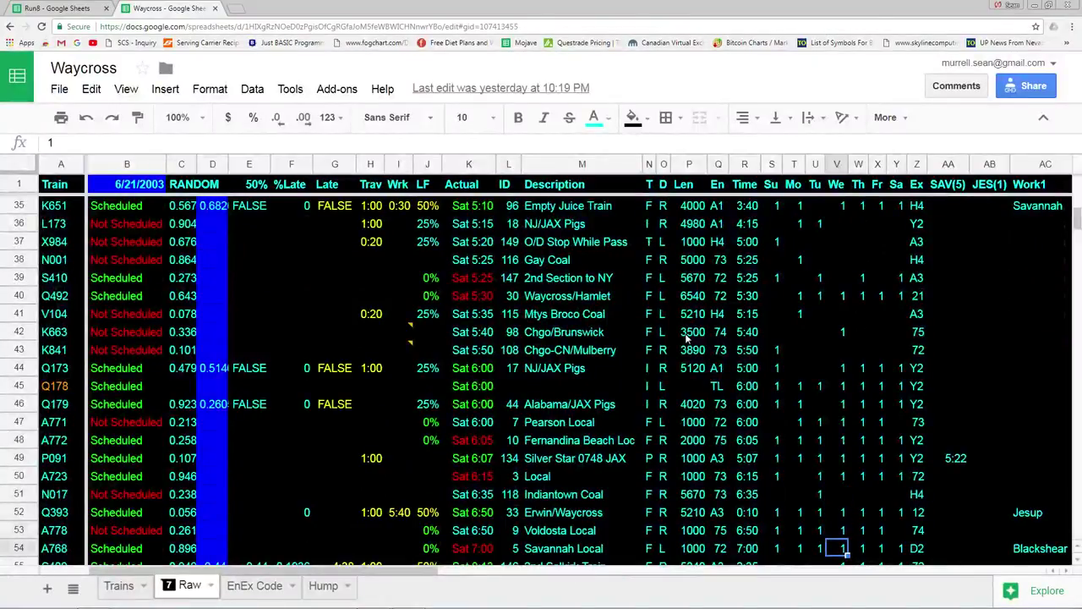
# Review the We column past row 54 to find the Wednesday entry of train Q609 in row 61
pyautogui.press('Down')
pyautogui.press('Down')
pyautogui.press('Down')
pyautogui.press('Down')
pyautogui.press('Down')
pyautogui.press('Down')
pyautogui.press('Down')
pyautogui.press('Down')
pyautogui.press('Down')
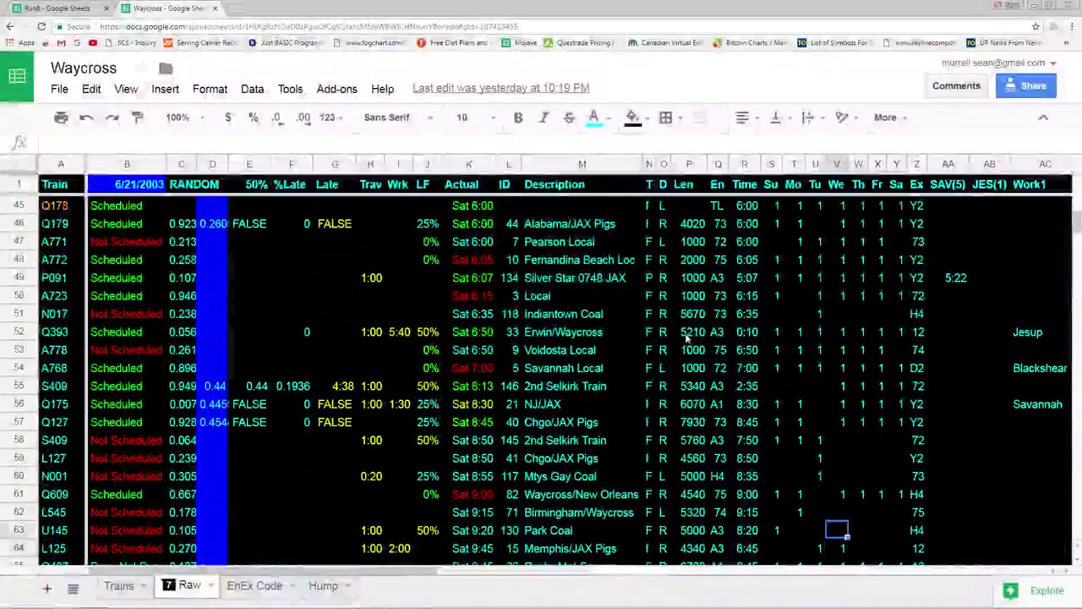
pyautogui.press('Up')
pyautogui.press('Up')
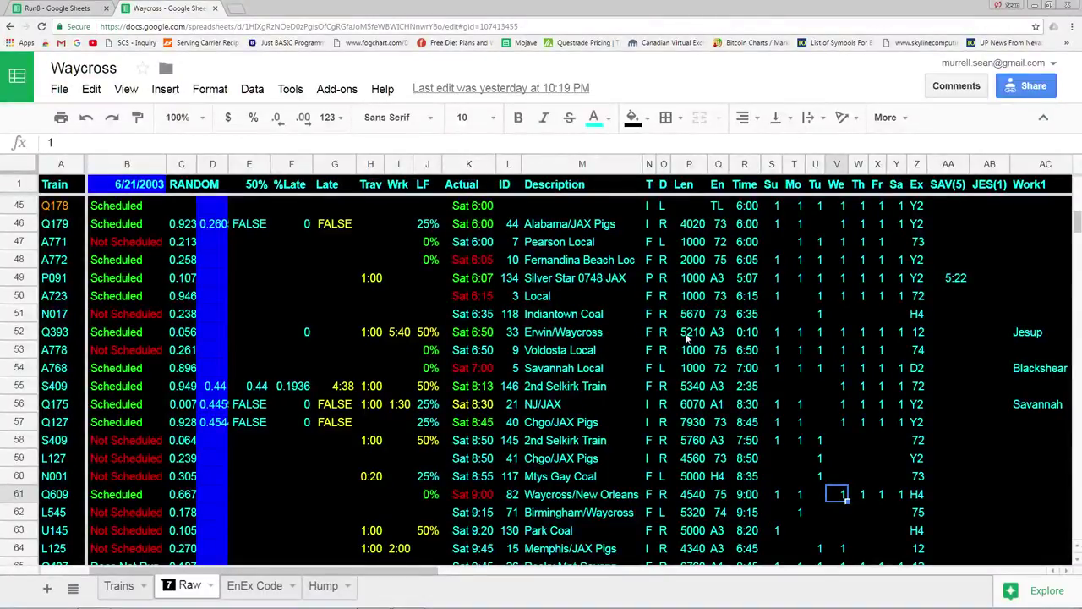
# Examine the Description entries of train Q609 in row 61 and the coal train N001 just above it
pyautogui.press('Left')
pyautogui.press('Left')
pyautogui.press('Left')
pyautogui.press('Left')
pyautogui.press('Left')
pyautogui.press('Left')
pyautogui.press('Left')
pyautogui.press('Left')
pyautogui.press('Left')
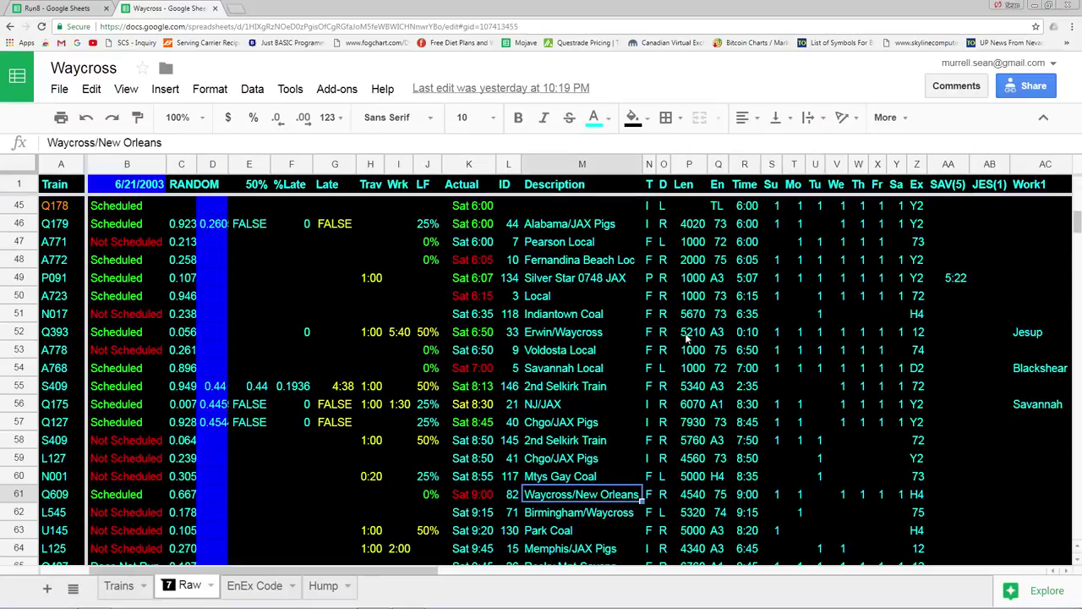
pyautogui.press('Up')
pyautogui.press('Down')
pyautogui.press('Up')
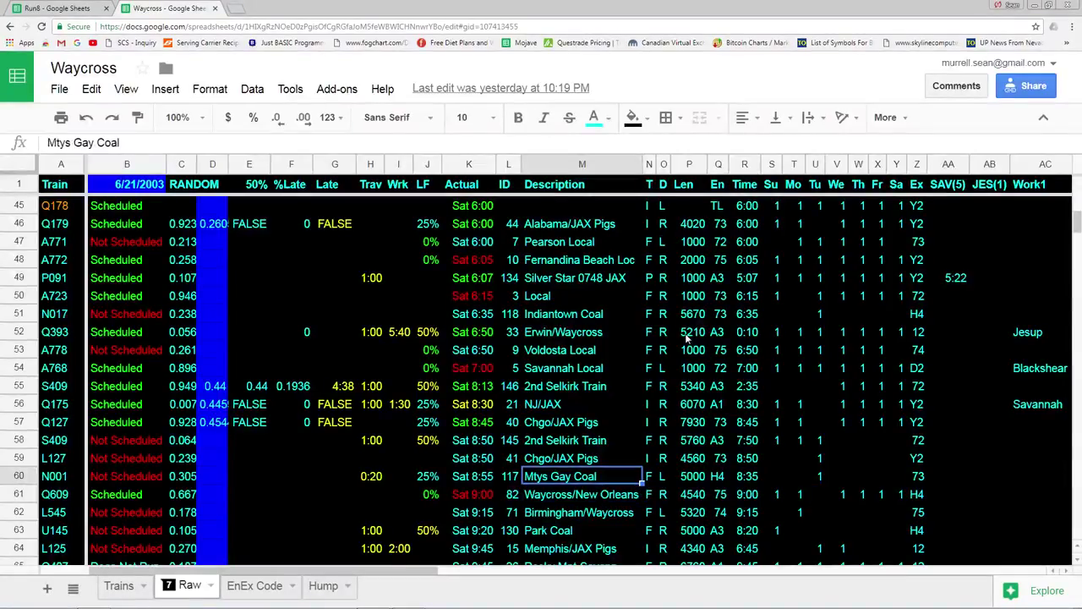
pyautogui.press('Up')
pyautogui.press('Down')
pyautogui.press('Down')
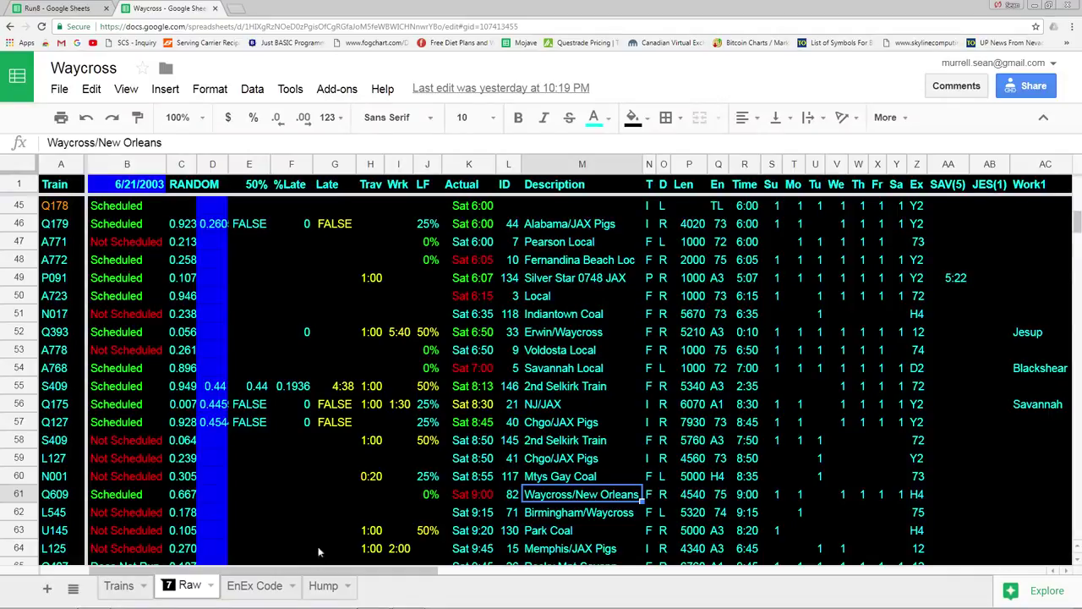
# Open the Hump sheet and examine its block codes and destinations from B01 down to about B35
pyautogui.click(323, 586)
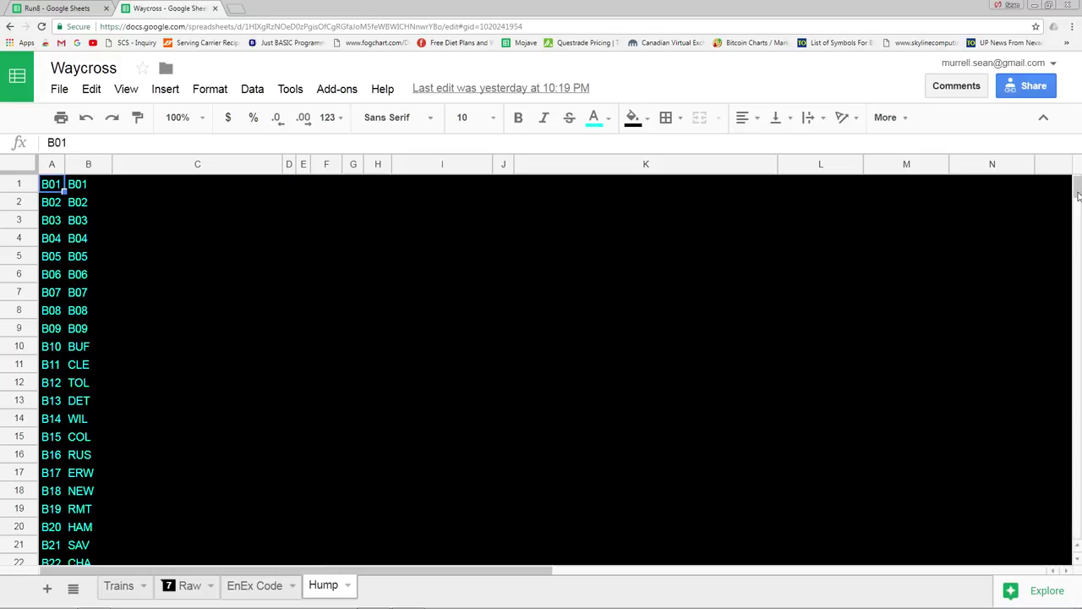
pyautogui.scroll(-1, 1079, 197)
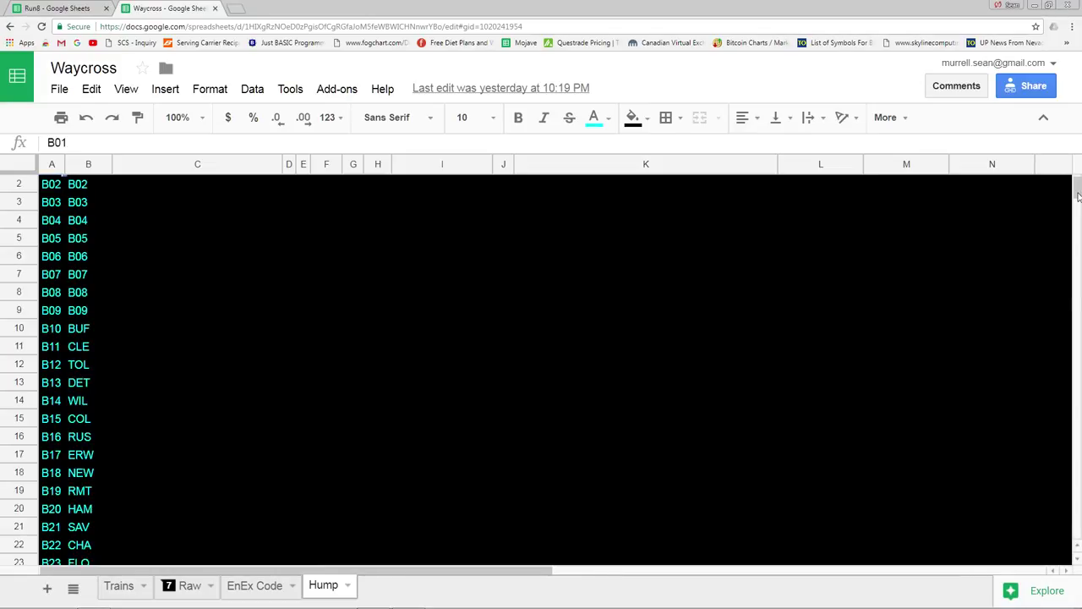
pyautogui.scroll(1, 1079, 197)
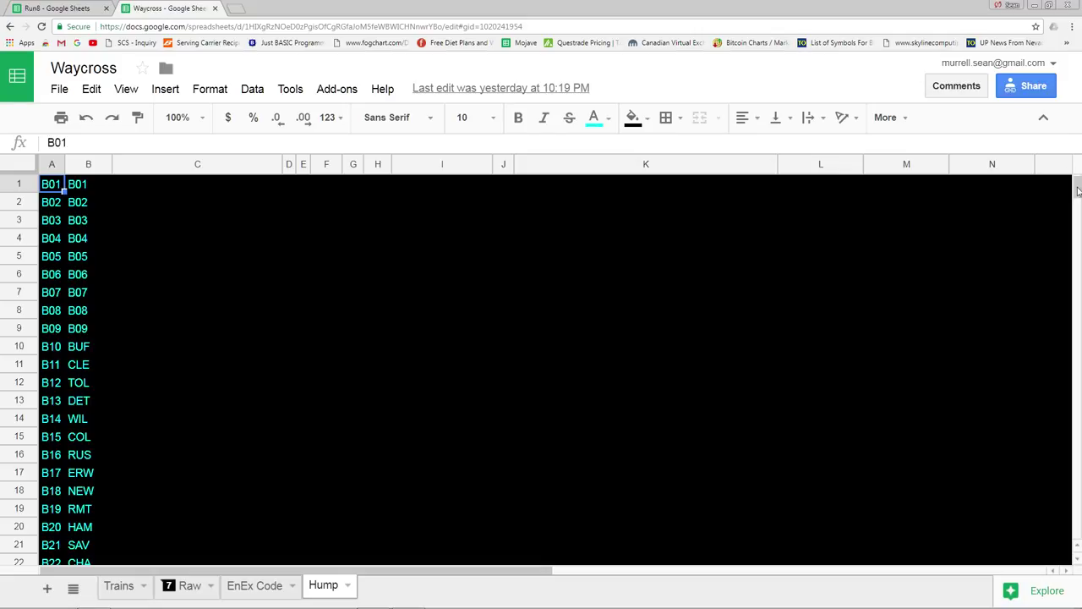
pyautogui.scroll(-1, 1078, 192)
pyautogui.scroll(-2, 1077, 192)
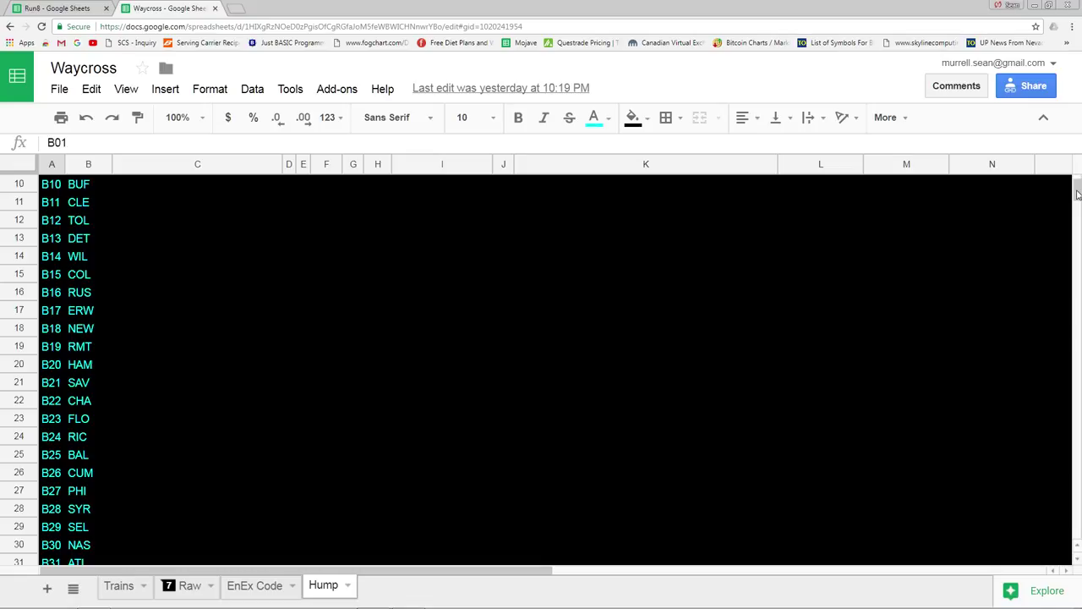
pyautogui.scroll(-1, 1078, 194)
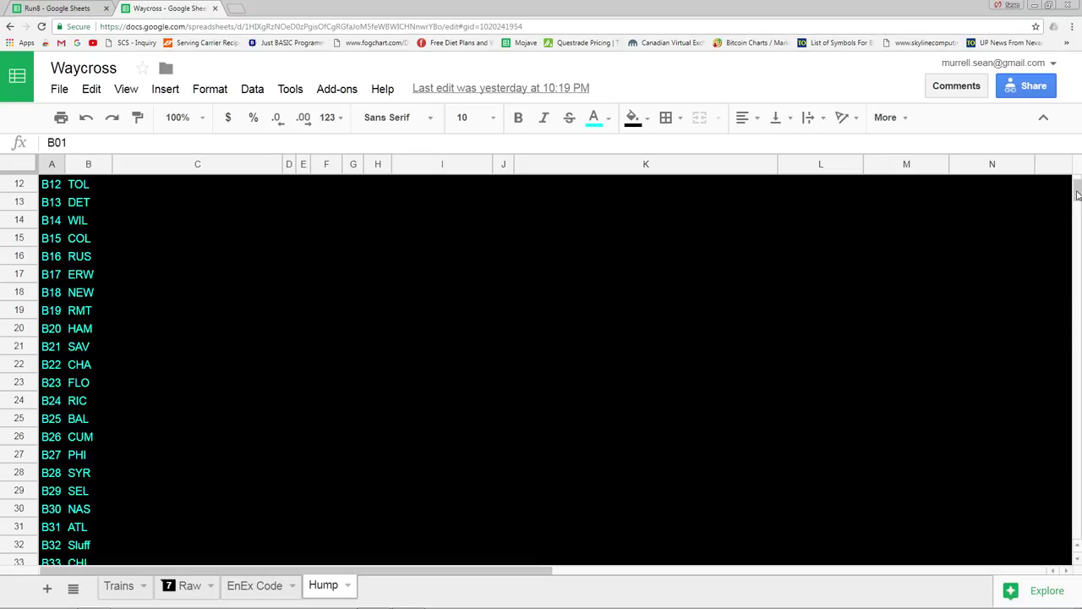
pyautogui.scroll(-1, 1078, 194)
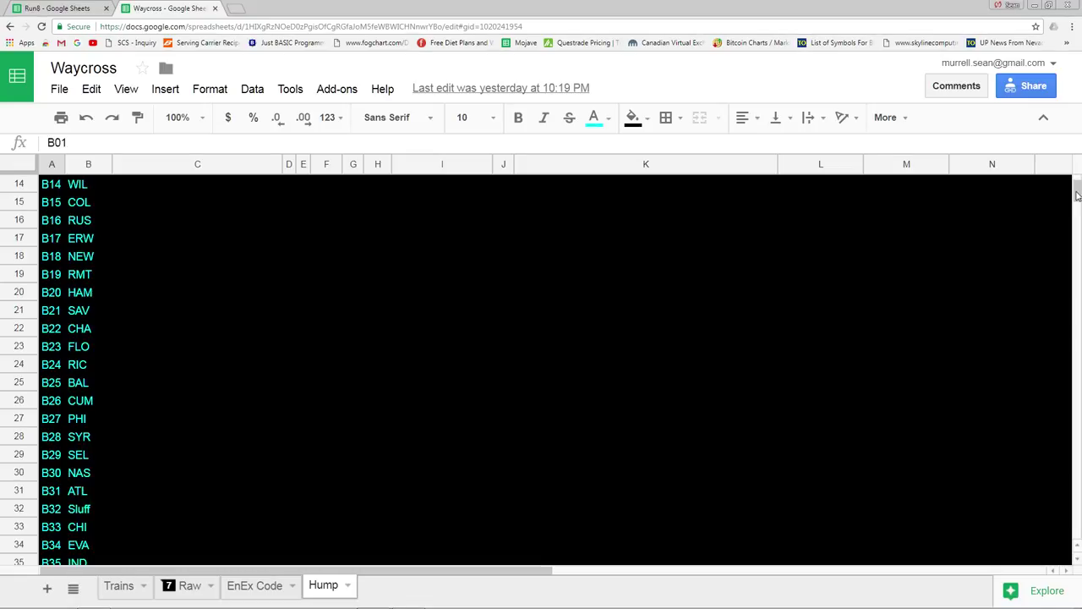
pyautogui.scroll(3, 1078, 194)
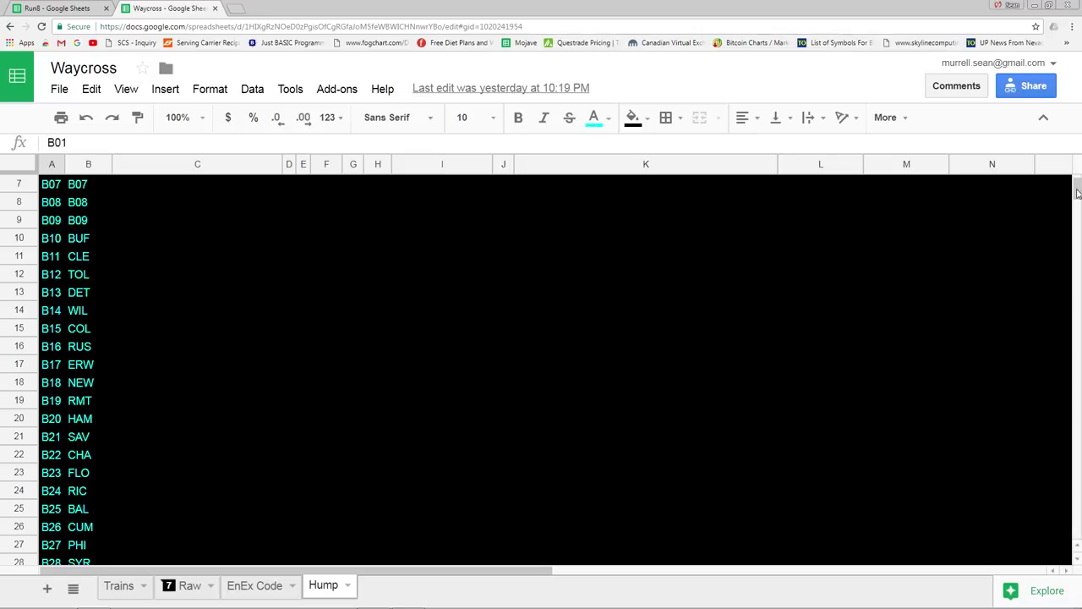
pyautogui.scroll(3, 1077, 194)
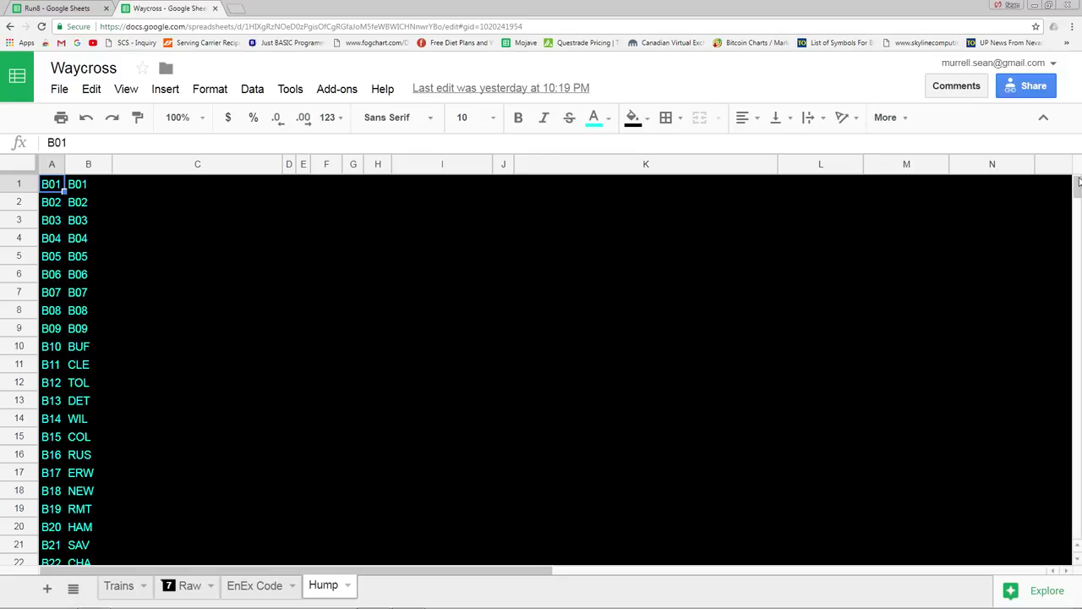
# Examine the Hump sheet's local-train blocks from B41 to B52, including the Homestead and Waycross To Jesup locals
pyautogui.scroll(-10, 1079, 199)
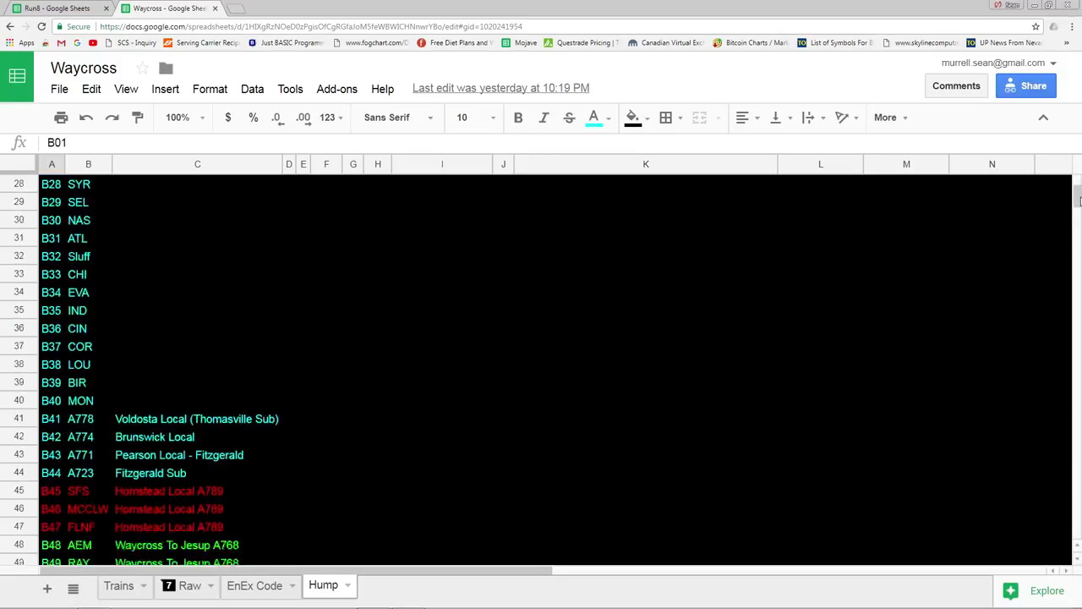
pyautogui.scroll(-2, 1079, 200)
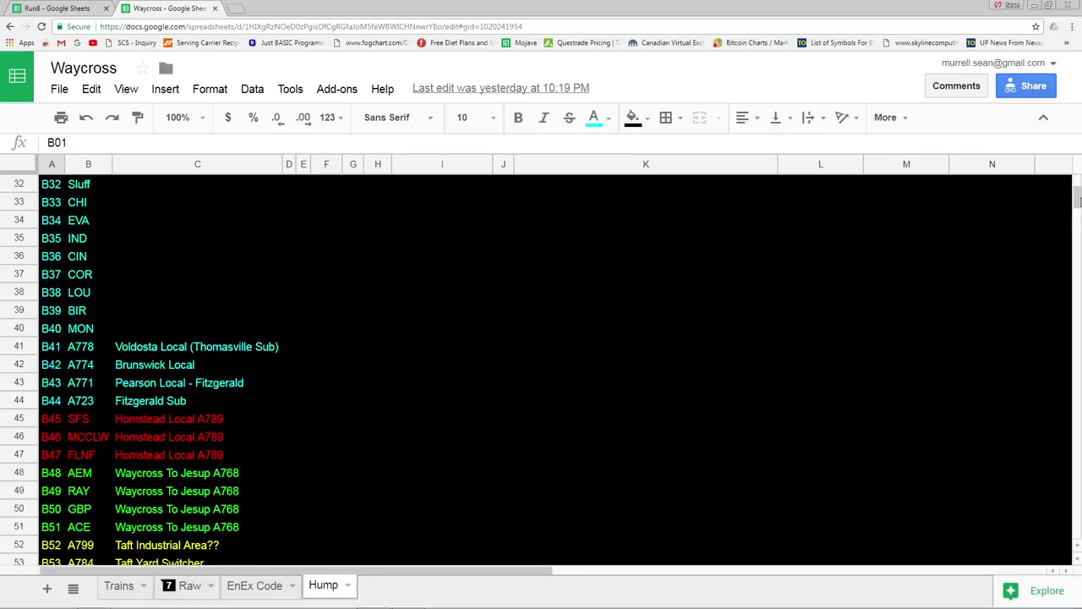
pyautogui.scroll(4, 1079, 200)
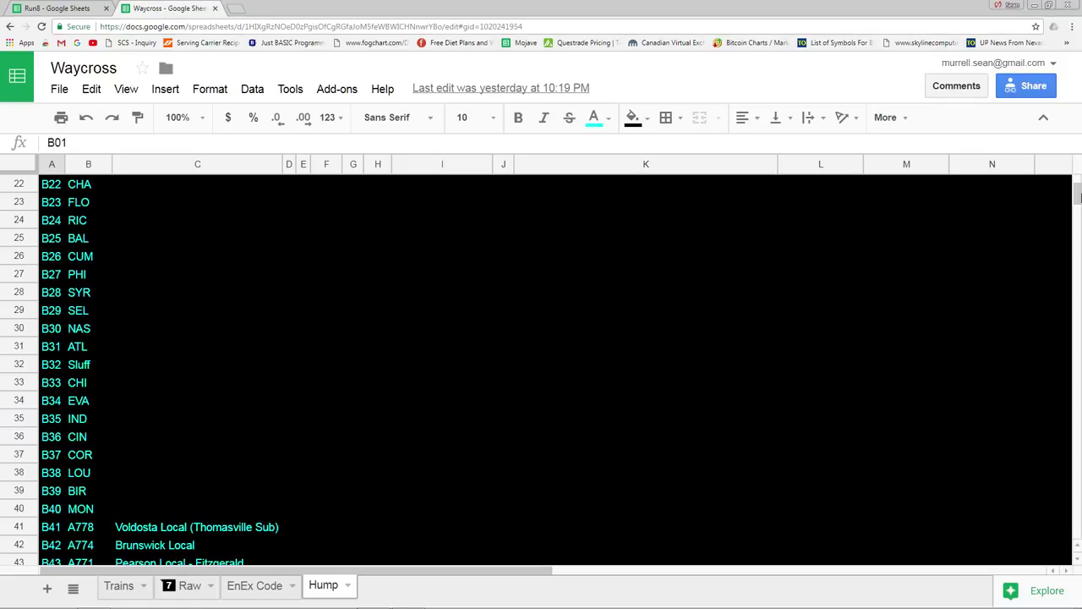
pyautogui.scroll(-4, 1078, 198)
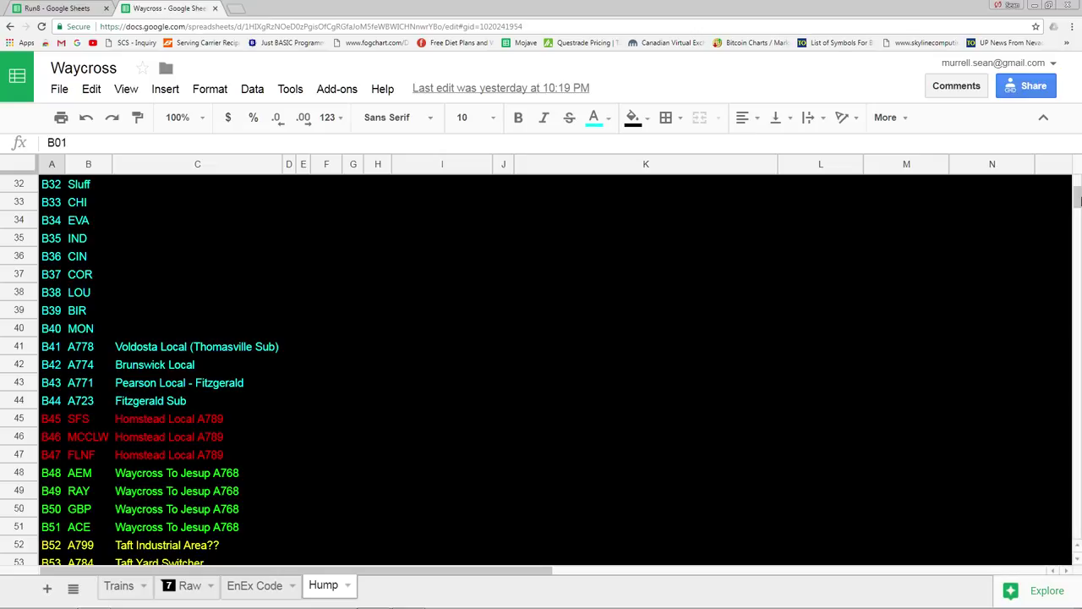
pyautogui.scroll(10, 1079, 198)
pyautogui.scroll(3, 1078, 192)
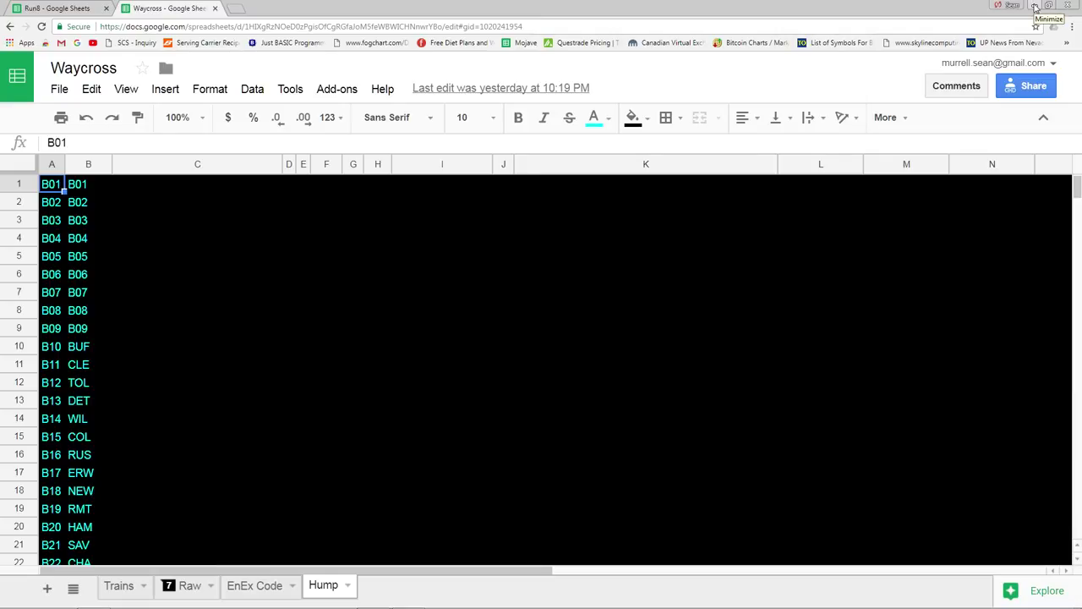
# Point out the Buffalo, Cleveland and Toledo blocks by selecting the BUF, CLE and TOL cells in rows 10 to 12
pyautogui.click(80, 349)
pyautogui.click(67, 369)
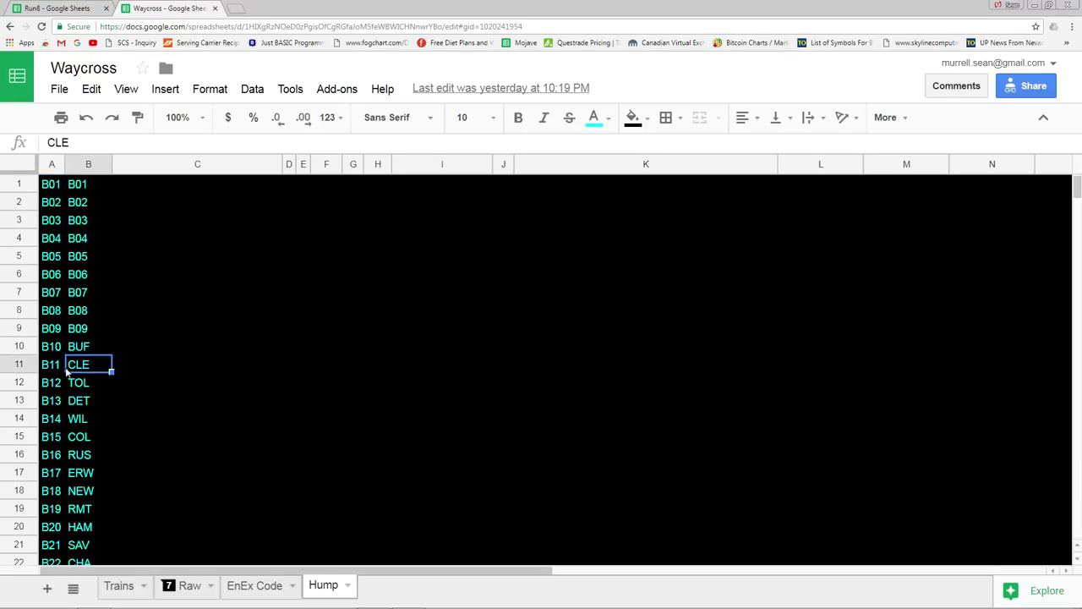
pyautogui.click(71, 386)
pyautogui.click(80, 349)
pyautogui.click(81, 367)
pyautogui.click(80, 384)
pyautogui.click(85, 349)
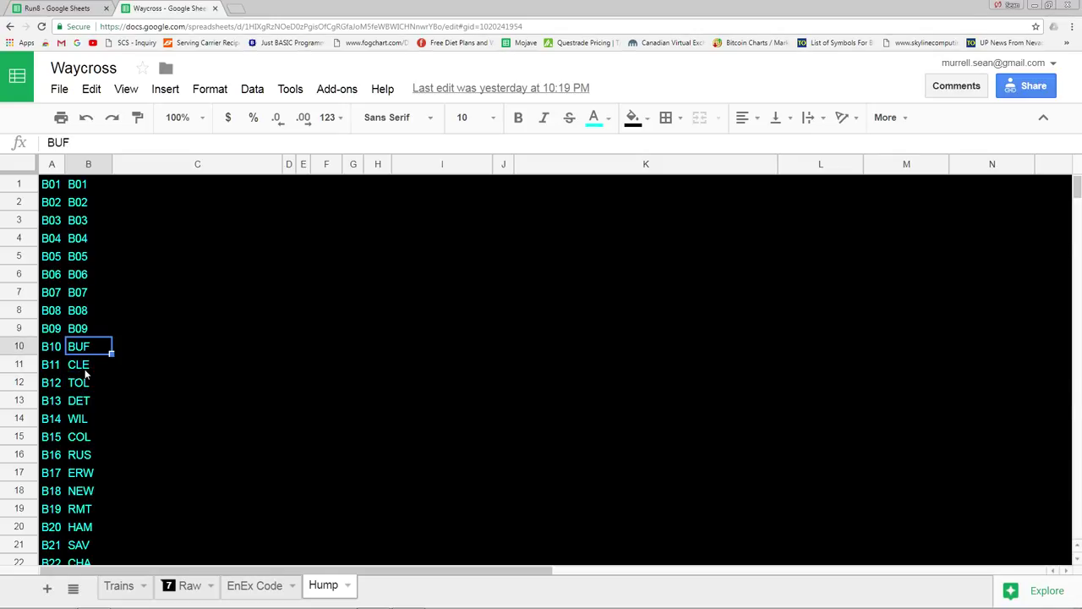
pyautogui.click(85, 372)
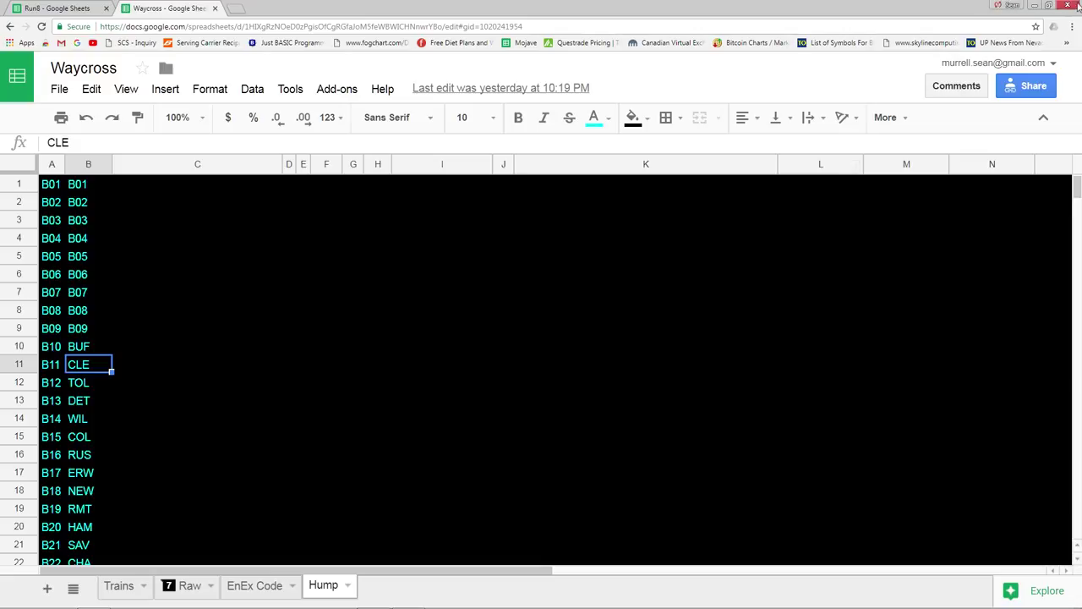
# Minimize the Waycross spreadsheet's browser window and return to Run 8 Train Simulator in full-screen view
pyautogui.click(1036, 7)
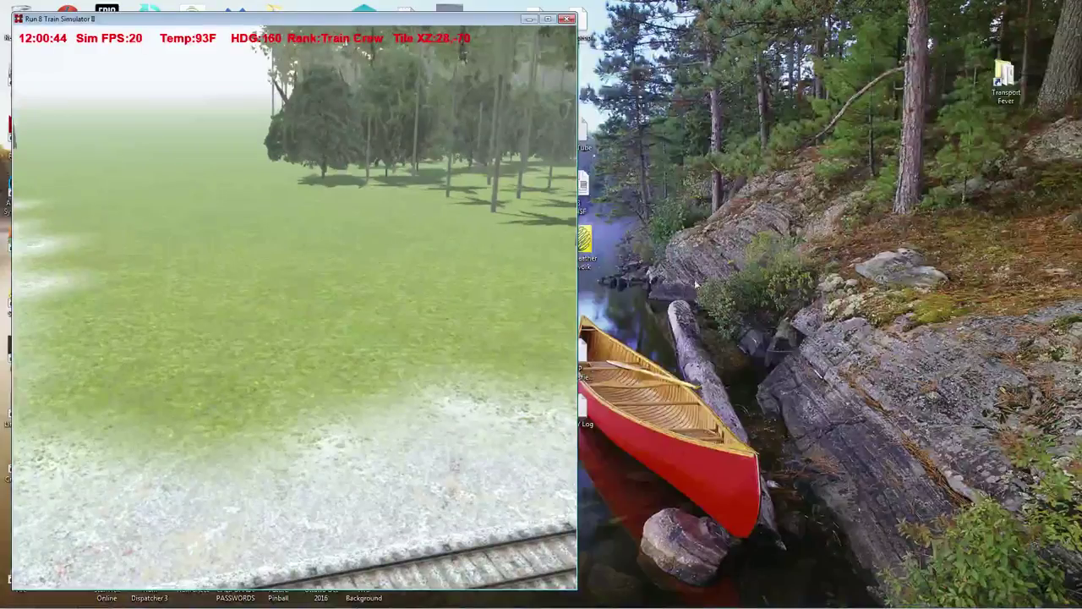
pyautogui.hotkey('alt', 'Return')
pyautogui.rightClick(595, 329)
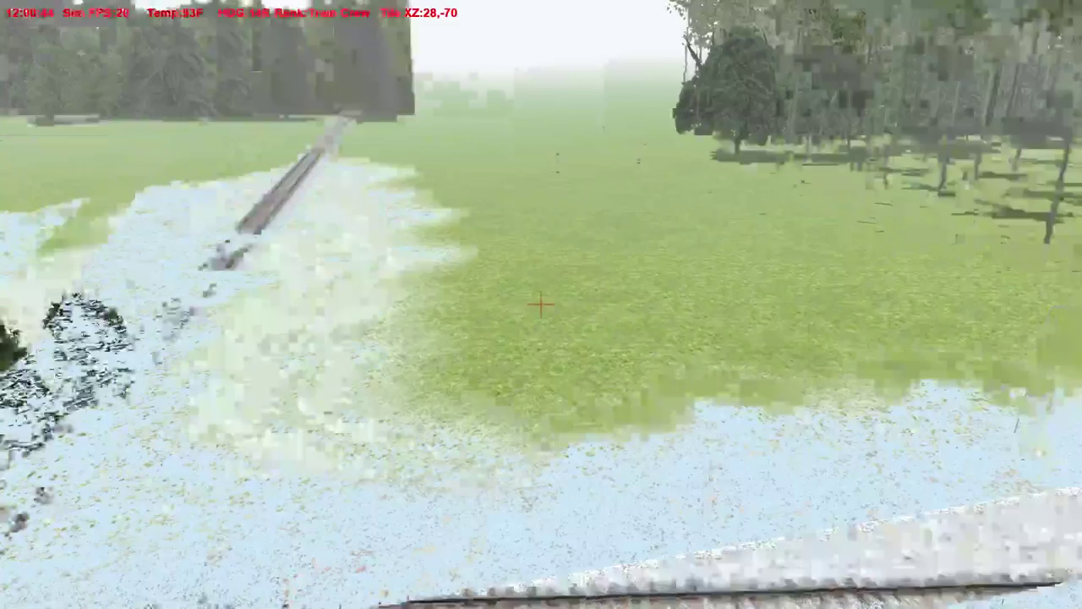
pyautogui.hotkey('alt', 'Return')
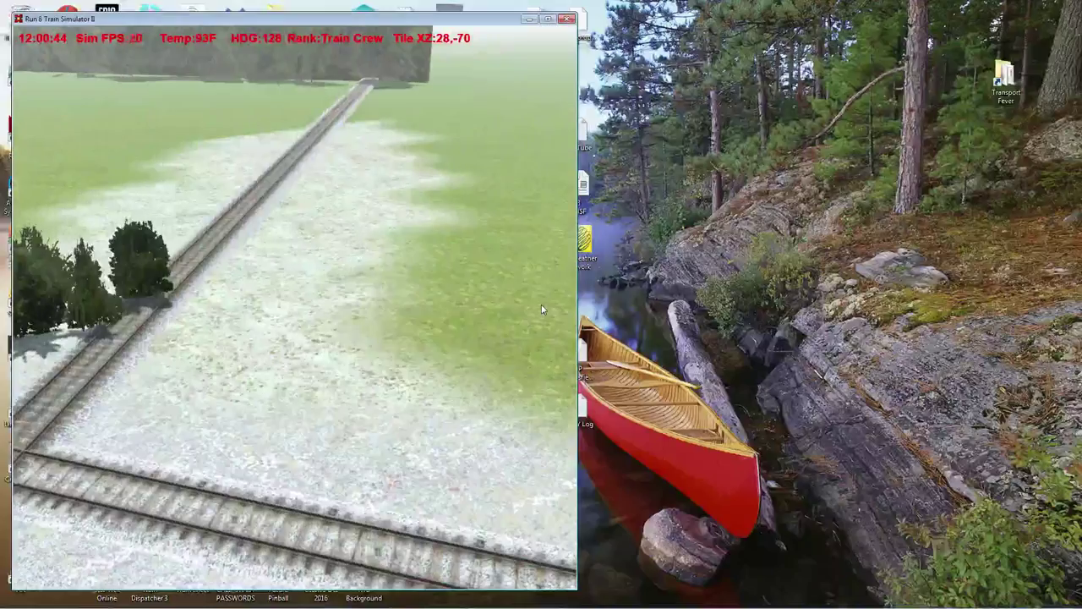
pyautogui.click(543, 310)
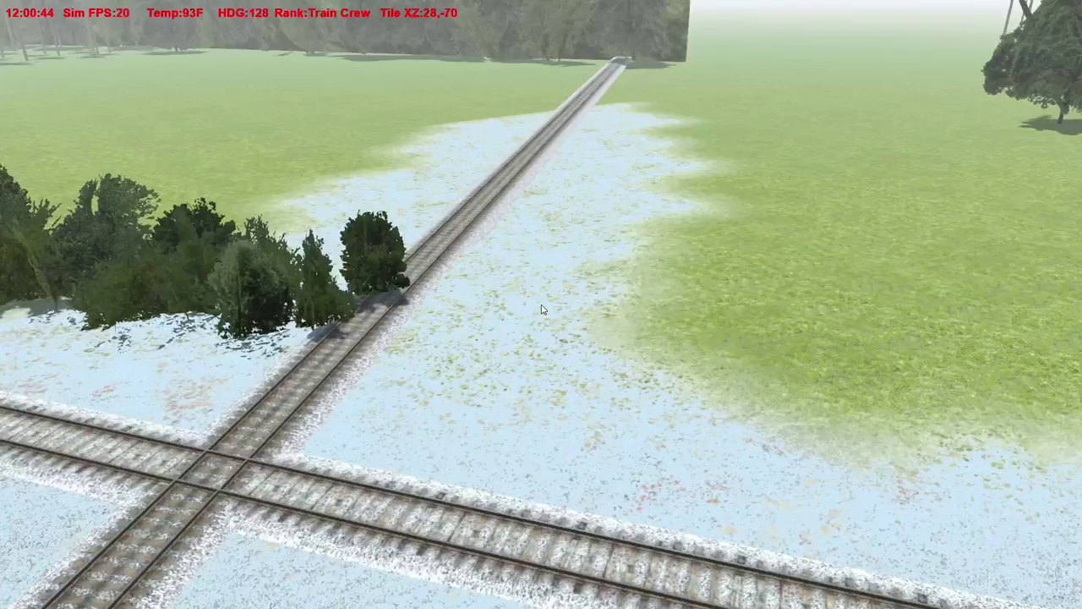
pyautogui.hotkey('alt', 'Return')
pyautogui.hotkey('alt', 'Return')
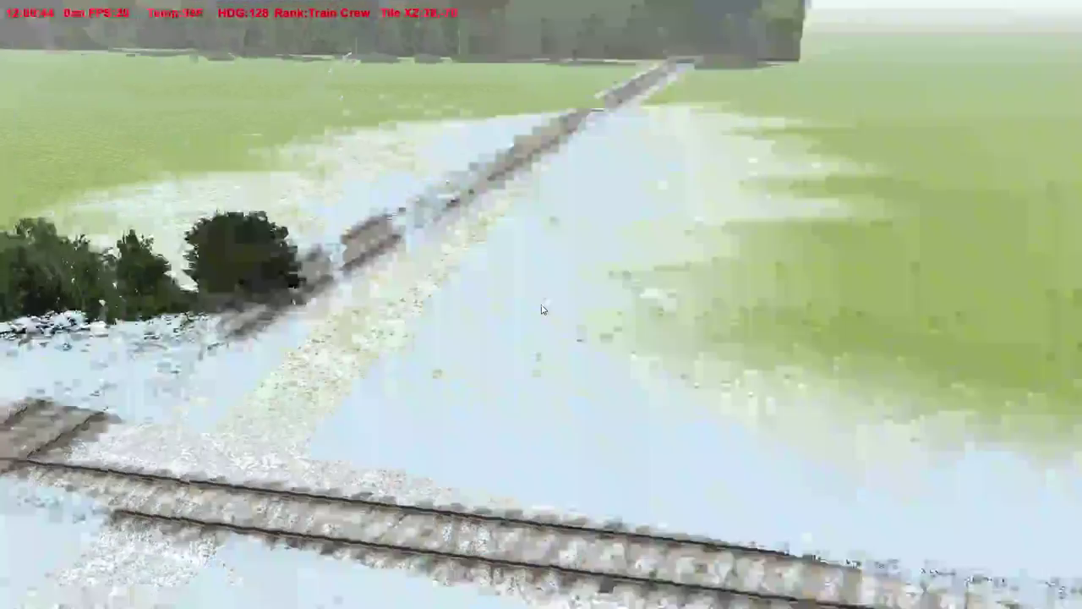
pyautogui.hotkey('alt', 'Return')
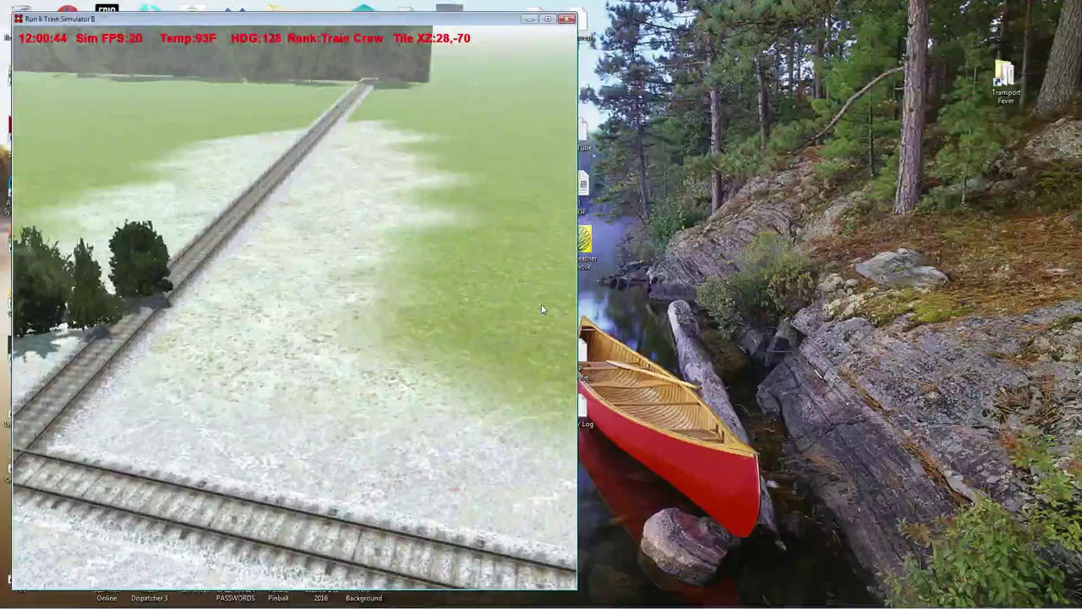
pyautogui.hotkey('alt', 'Return')
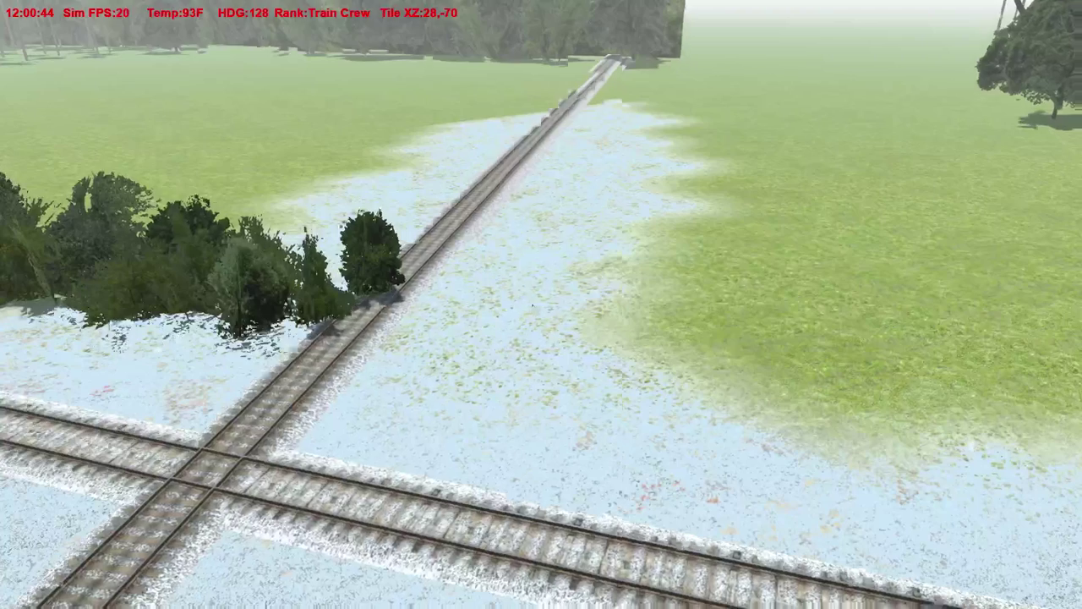
# Turn the free camera from the track crossing toward the wooded line with the trackside signal
pyautogui.rightClick(542, 310)
pyautogui.press('Right')
pyautogui.press('Right')
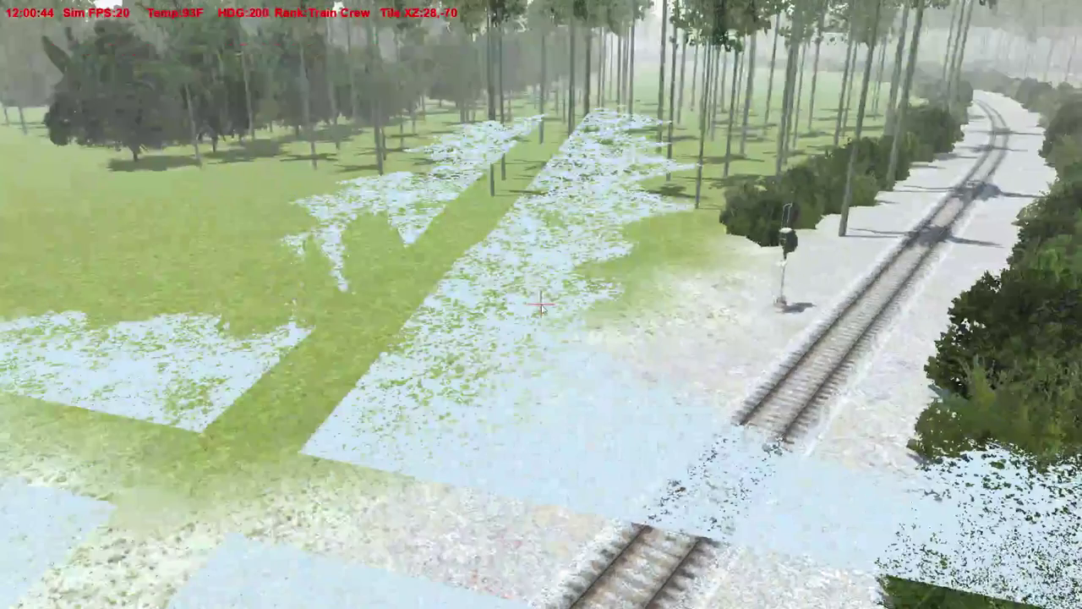
# Leave and re-enter full-screen view, and bring the free camera down close to the track crossing, facing the trackside signal
pyautogui.hotkey('alt', 'Return')
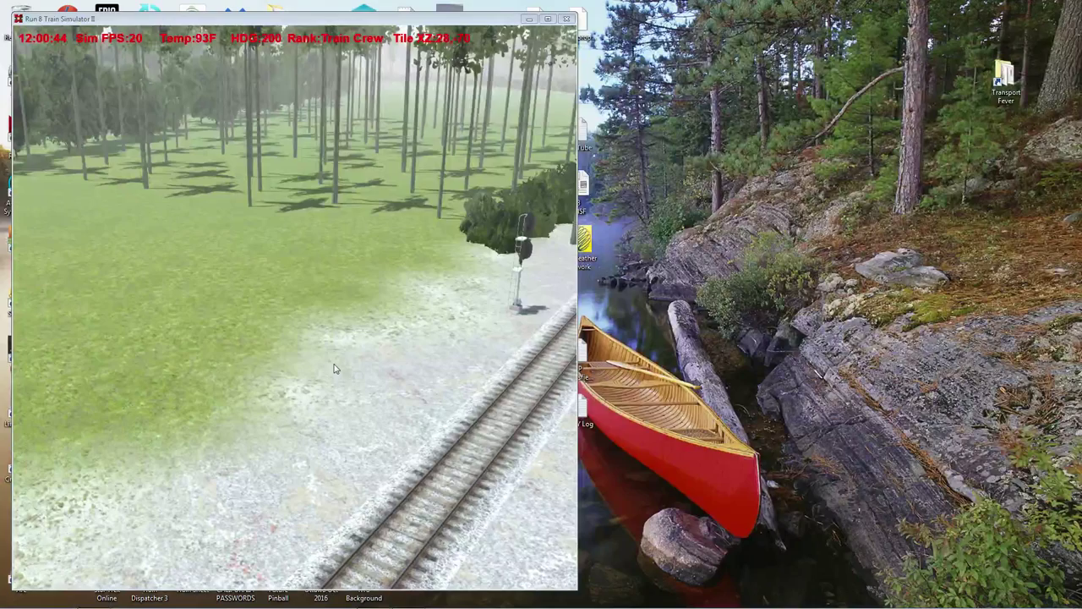
pyautogui.hotkey('alt', 'Return')
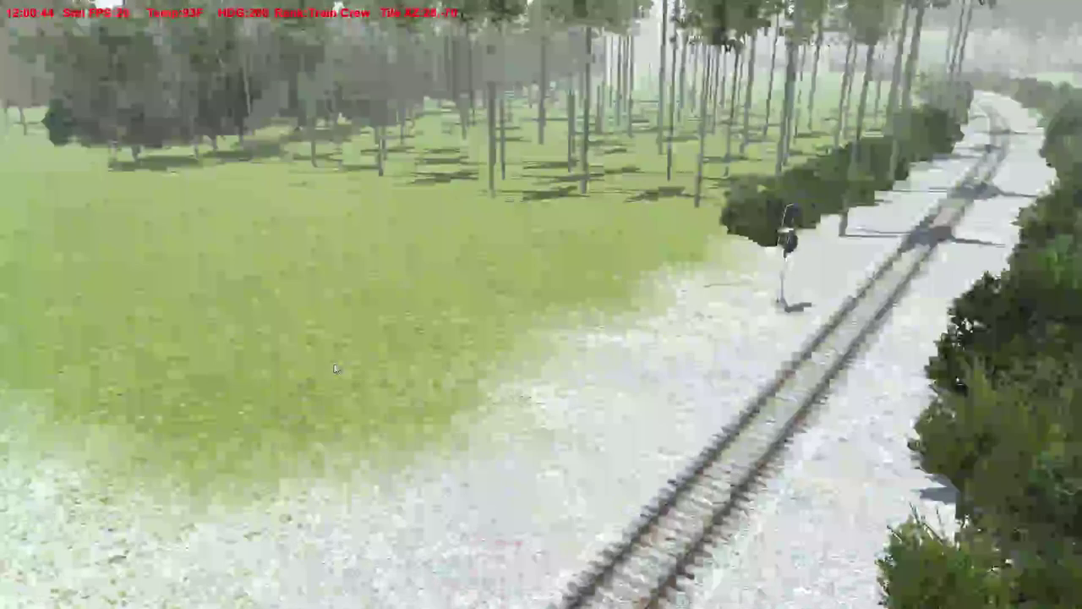
pyautogui.press('Left')
pyautogui.press('Down')
pyautogui.press('Up')
pyautogui.press('Right')
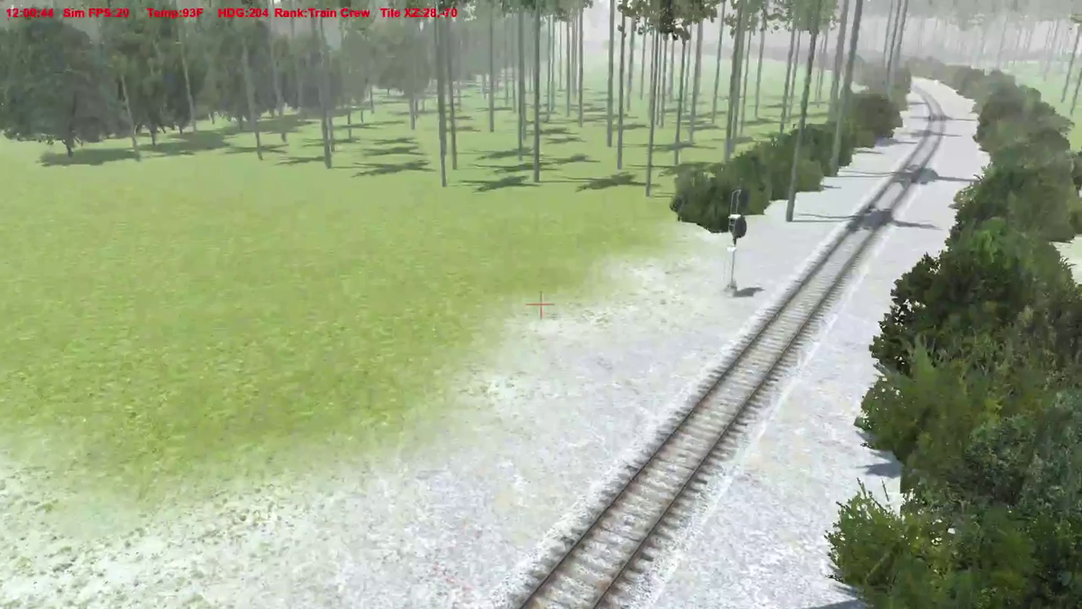
pyautogui.press('Down')
pyautogui.press('Left')
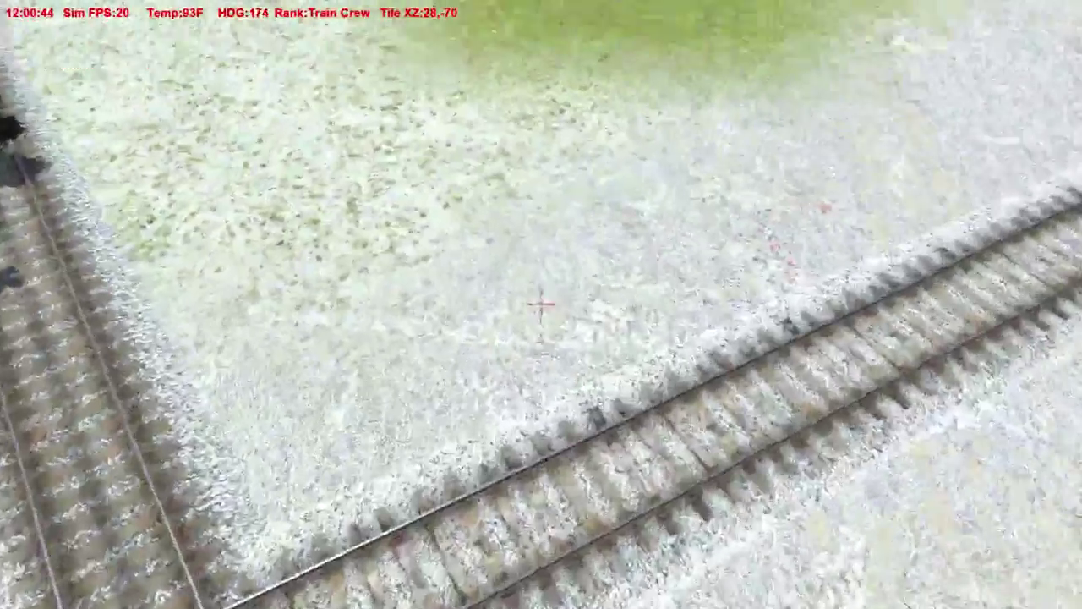
pyautogui.press('Up')
pyautogui.press('Up')
pyautogui.press('Right')
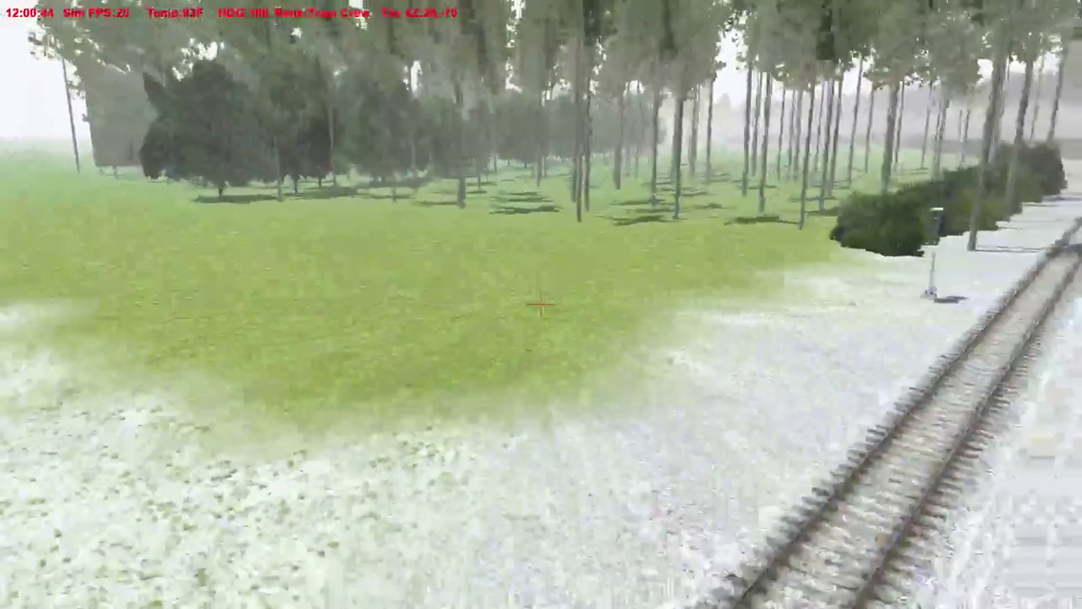
pyautogui.press('Down')
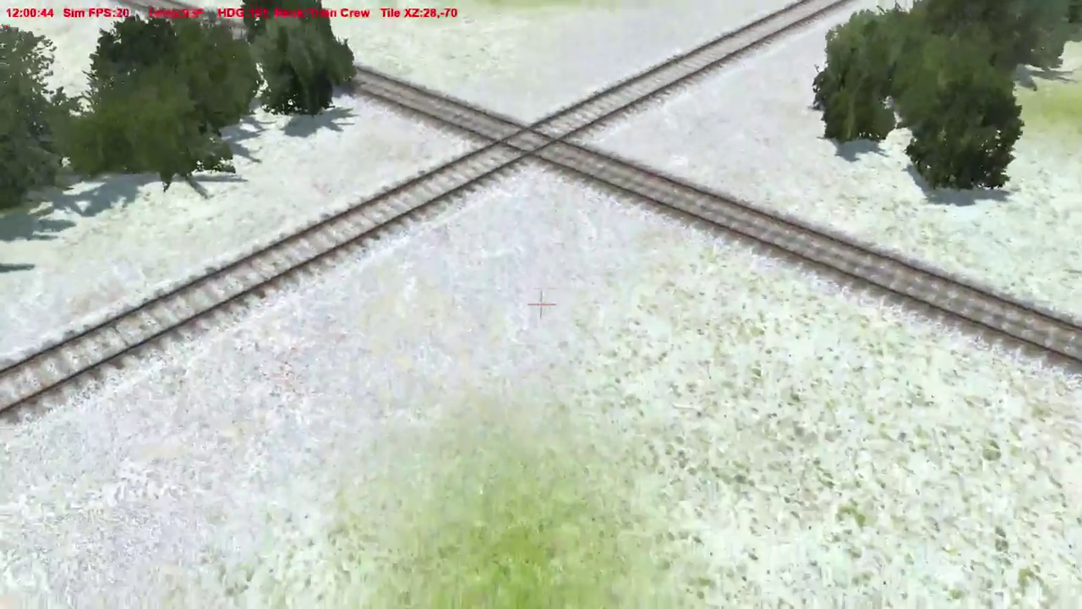
pyautogui.press('Up')
pyautogui.press('Right')
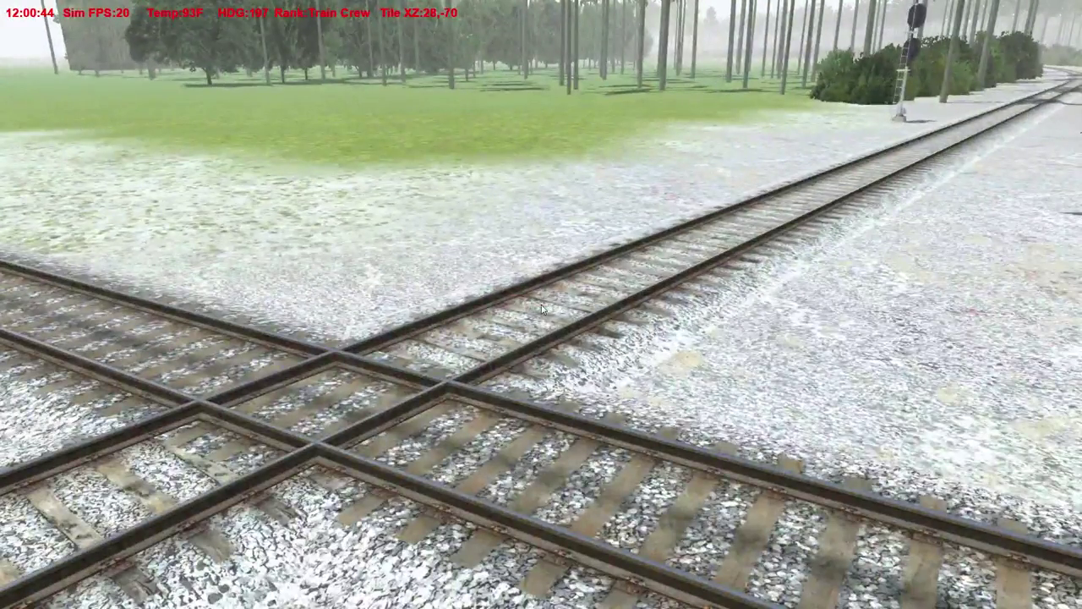
# Open the Industry Configuration and start a new industry named Buffalo Test
pyautogui.hotkey('ctrl', 'i')
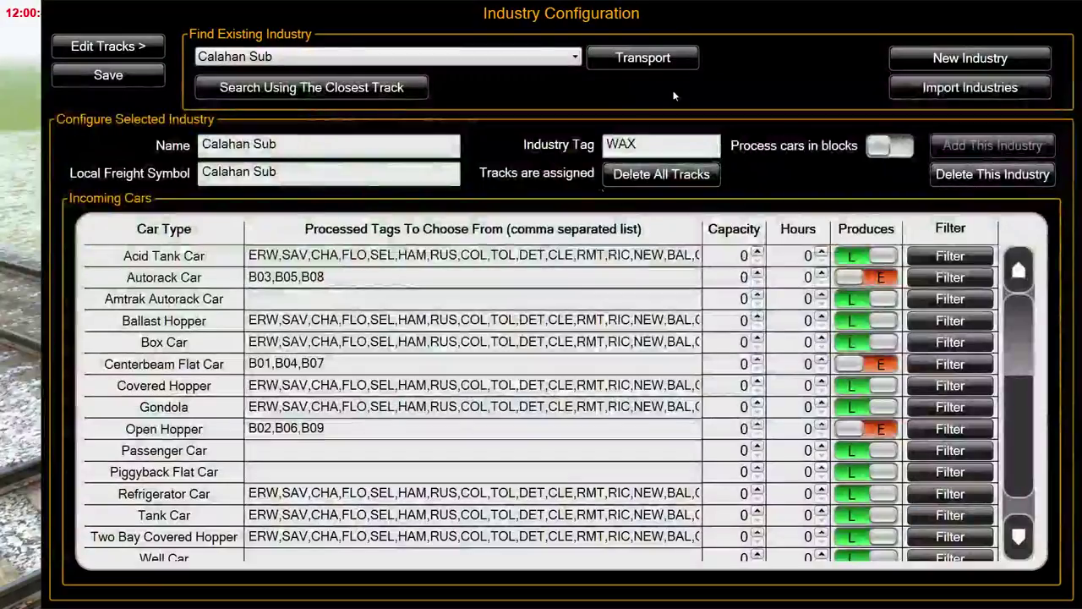
pyautogui.click(574, 57)
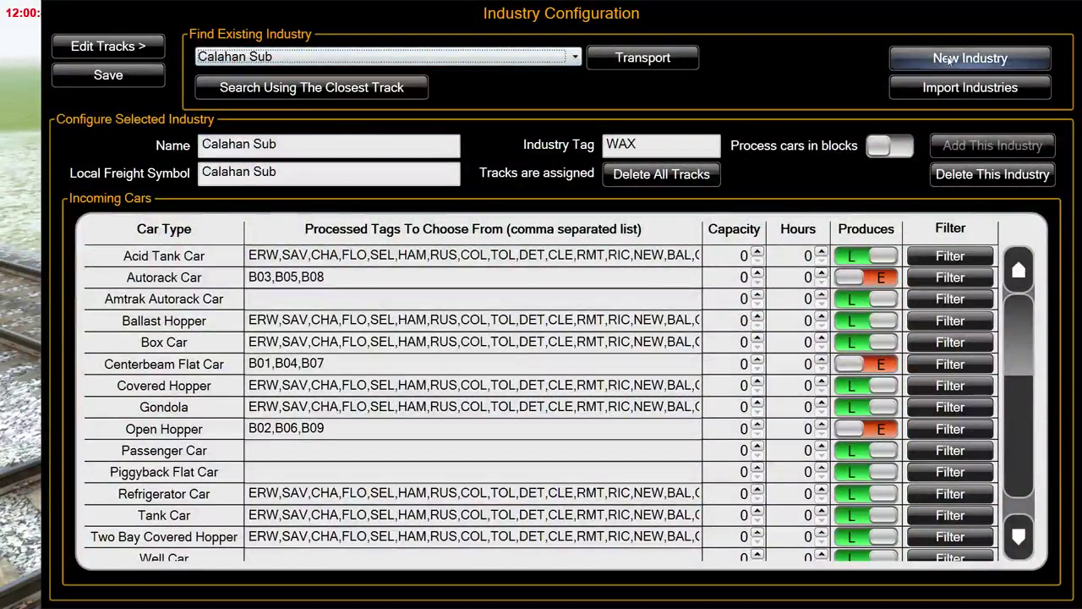
pyautogui.click(951, 59)
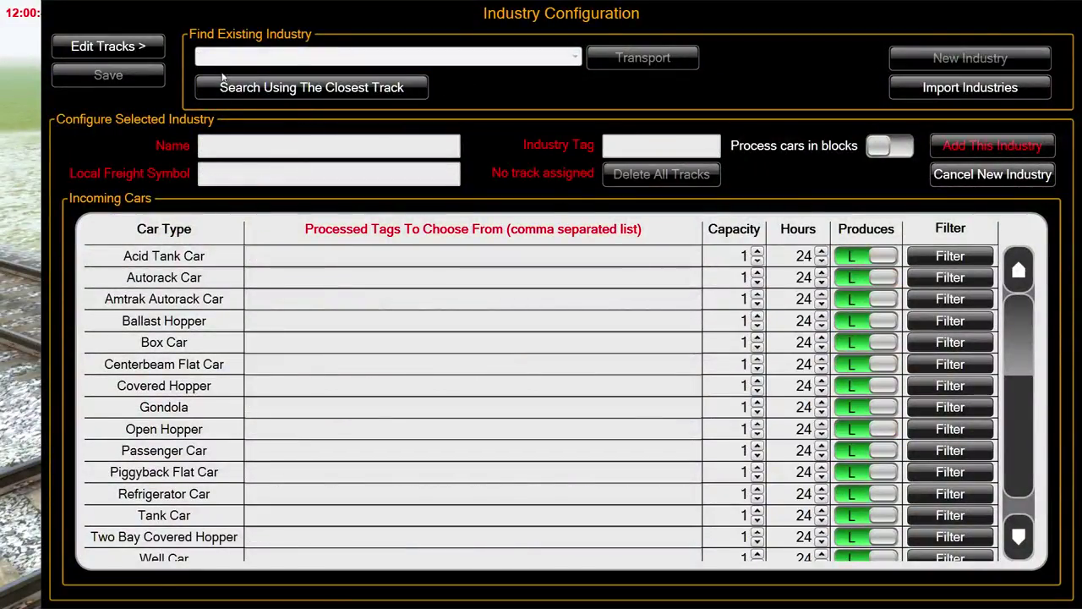
pyautogui.click(215, 145)
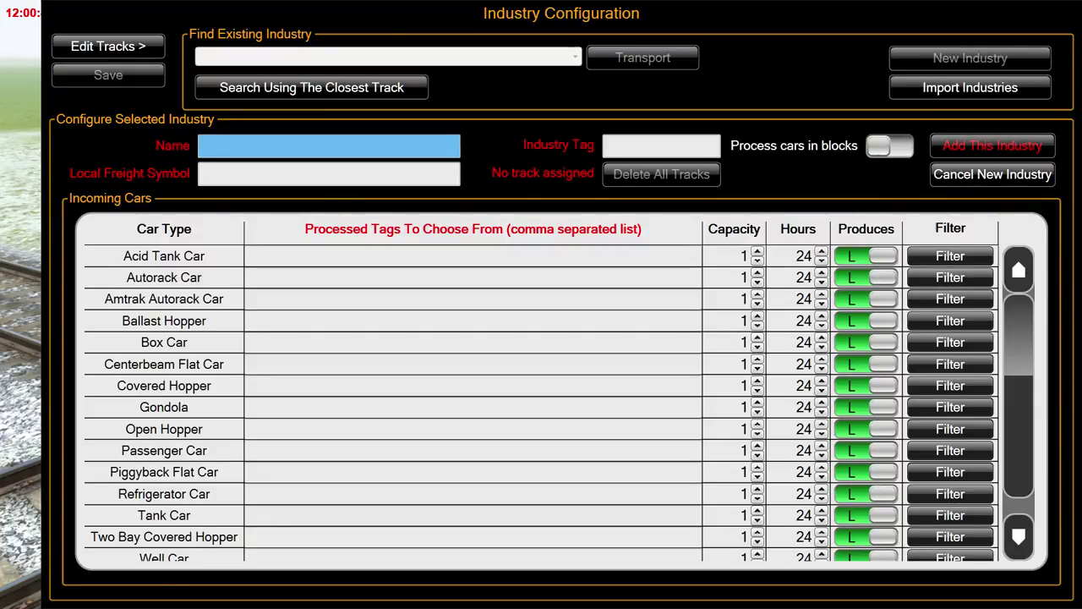
pyautogui.write('Buffalo Test')
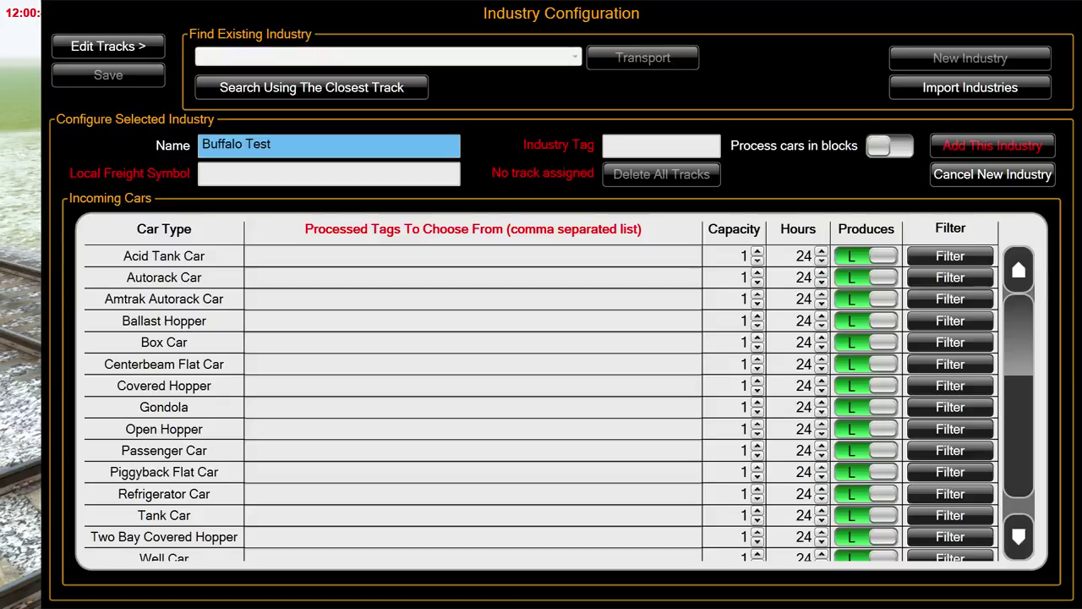
pyautogui.press('Return')
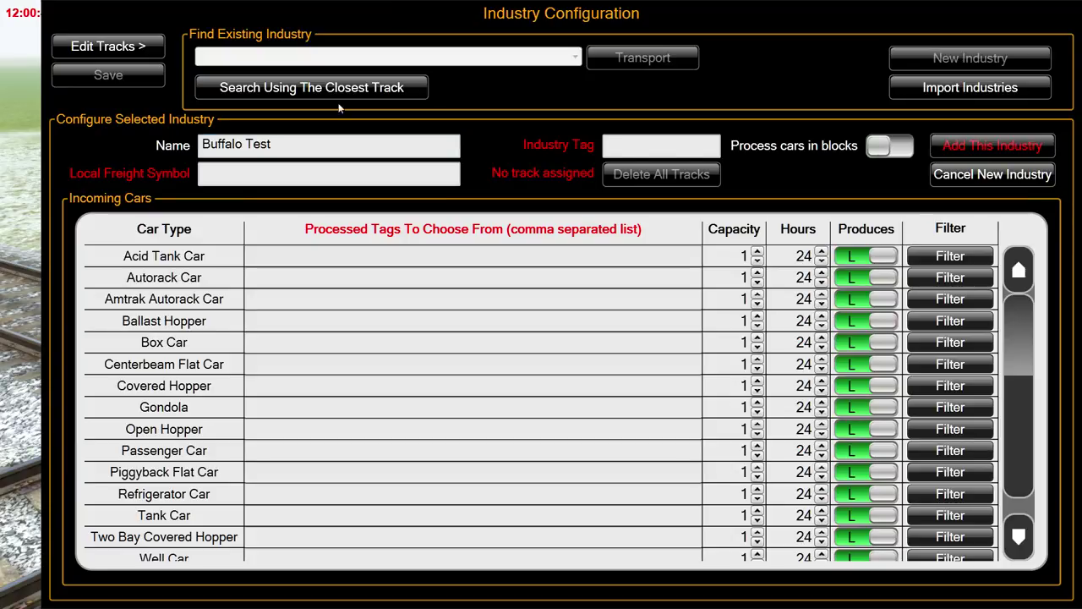
# Set both the local freight symbol and the industry tag of the Buffalo Test industry to BUF
pyautogui.click(227, 171)
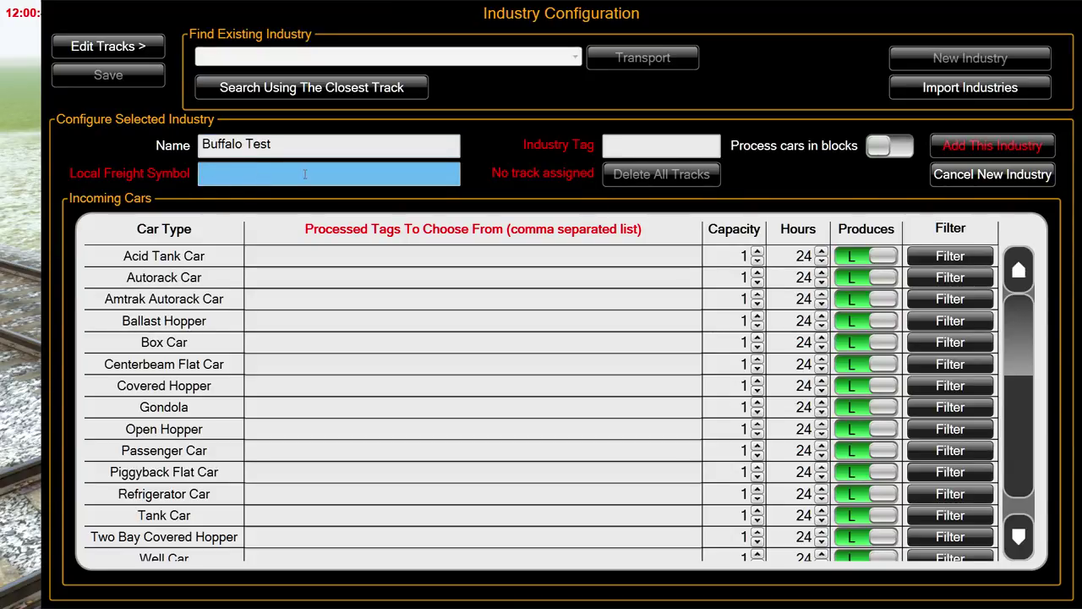
pyautogui.click(625, 148)
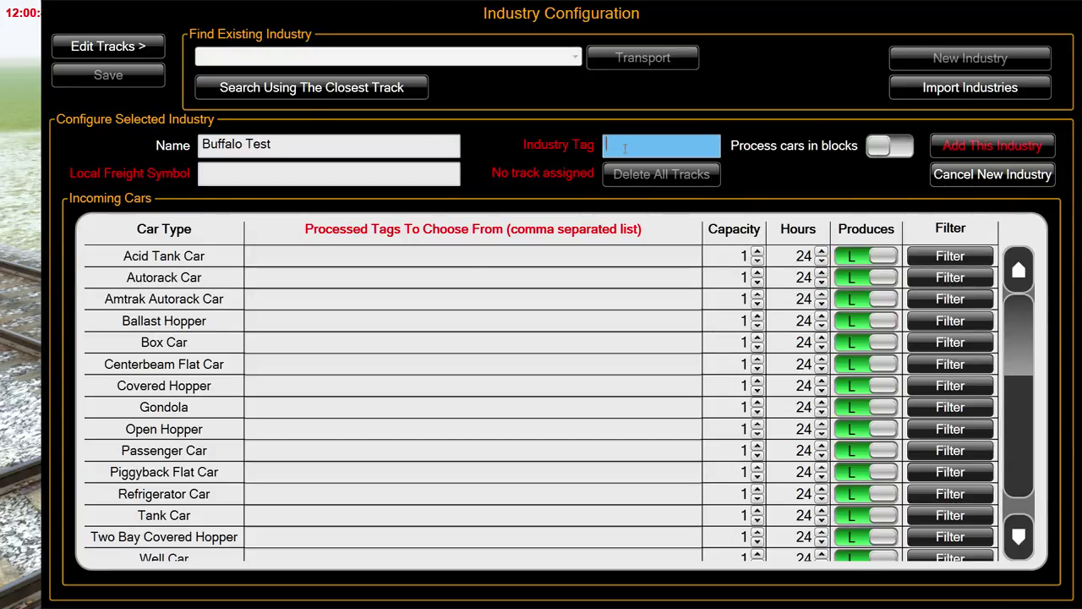
pyautogui.click(248, 171)
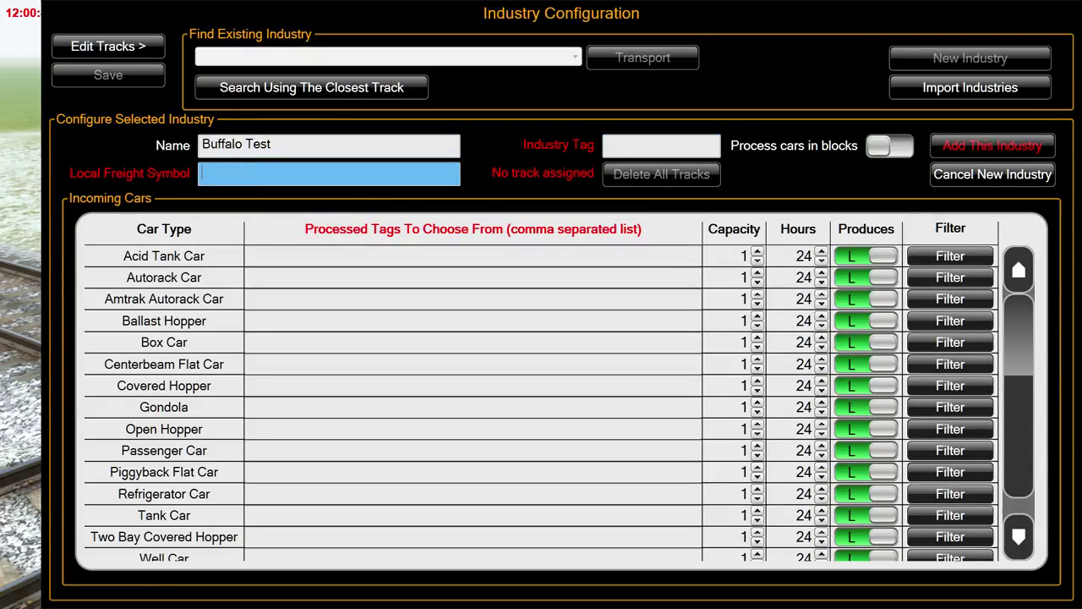
pyautogui.write('BUF')
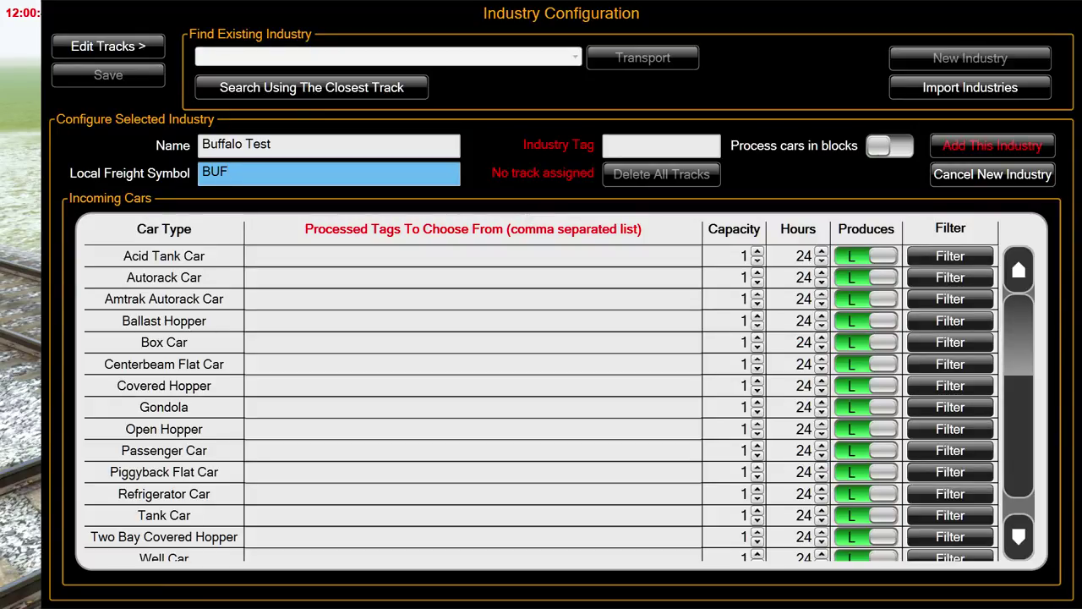
pyautogui.click(614, 149)
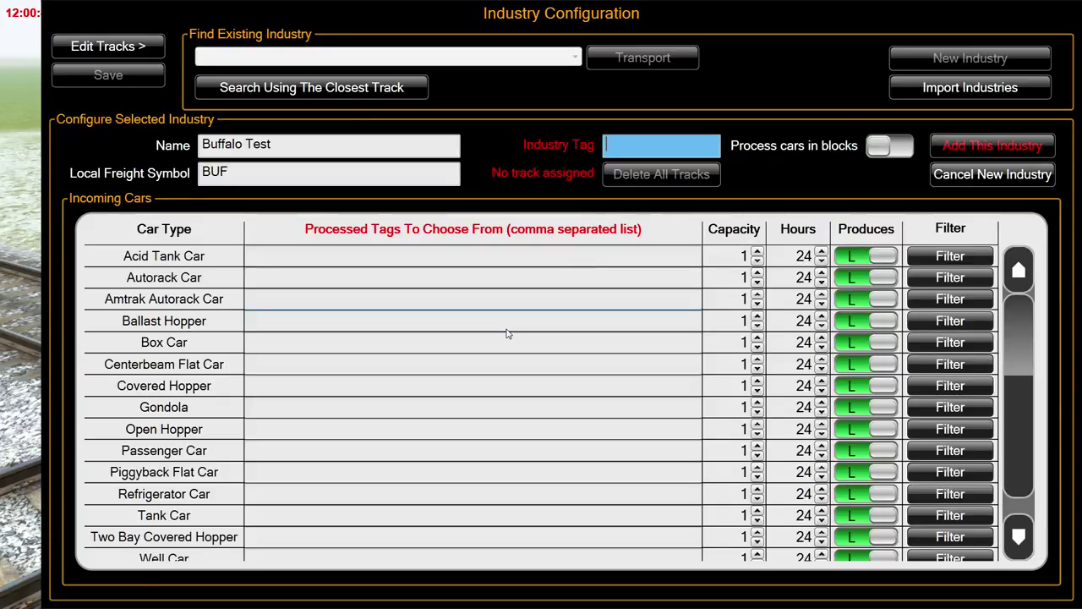
pyautogui.write('BUF')
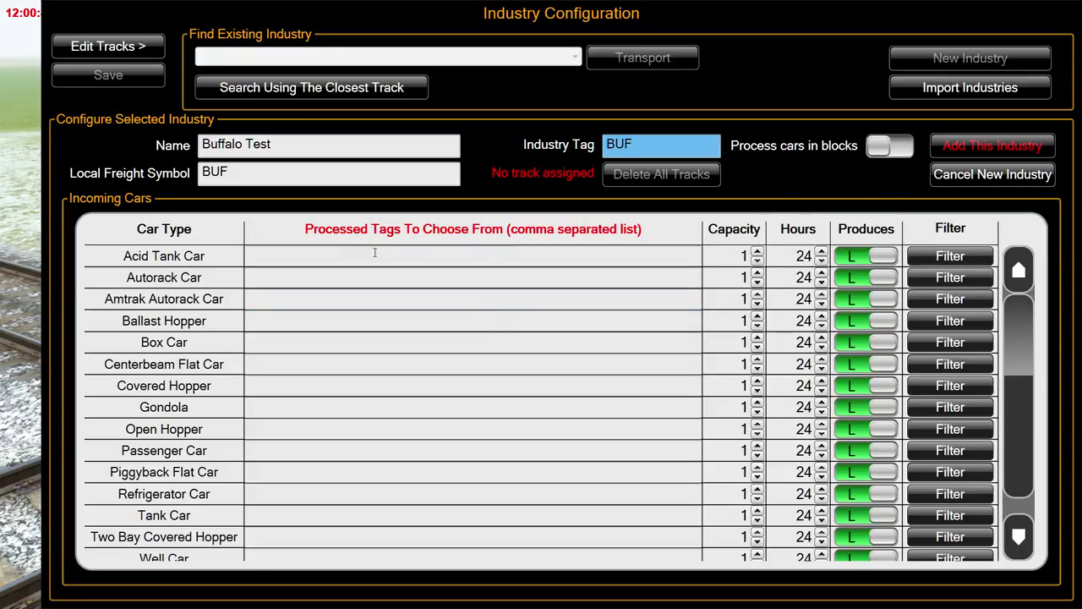
# Assign the track running from the crossing toward the signal to the Buffalo Test industry, and return to the industry settings
pyautogui.click(338, 255)
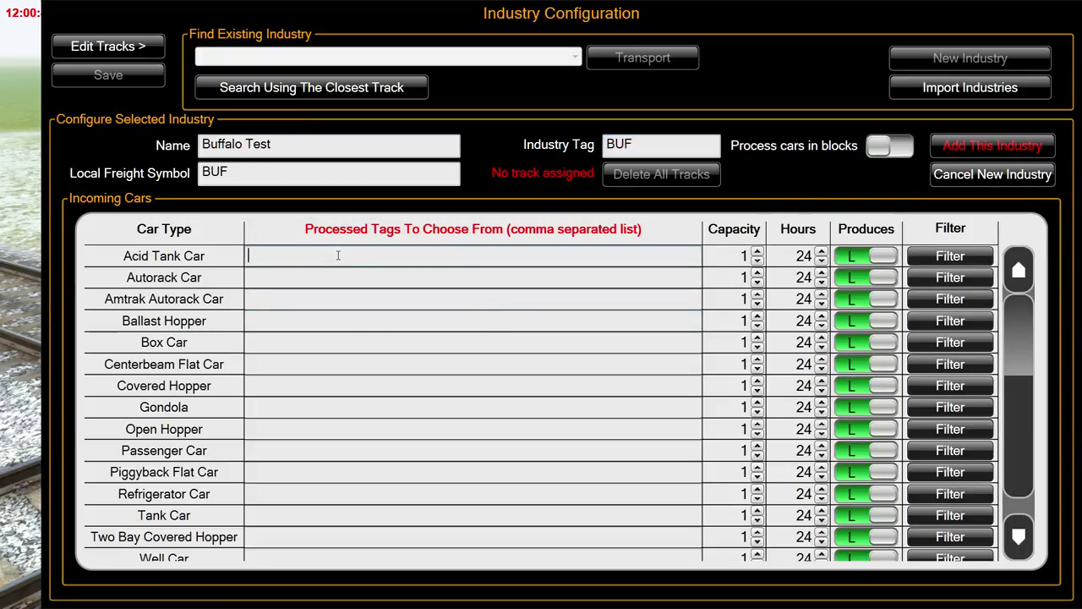
pyautogui.click(124, 49)
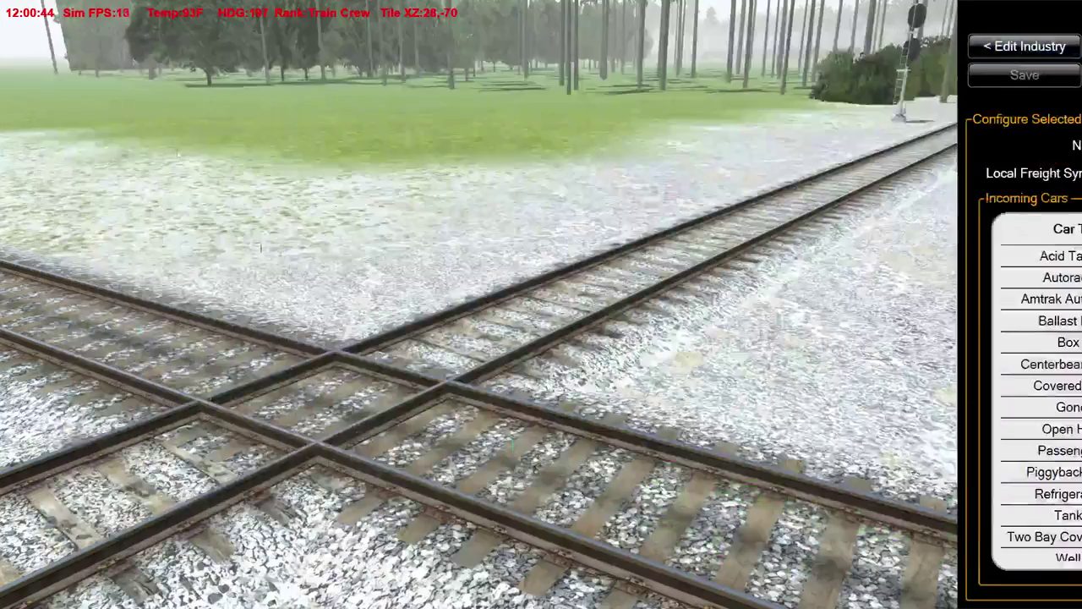
pyautogui.click(565, 347)
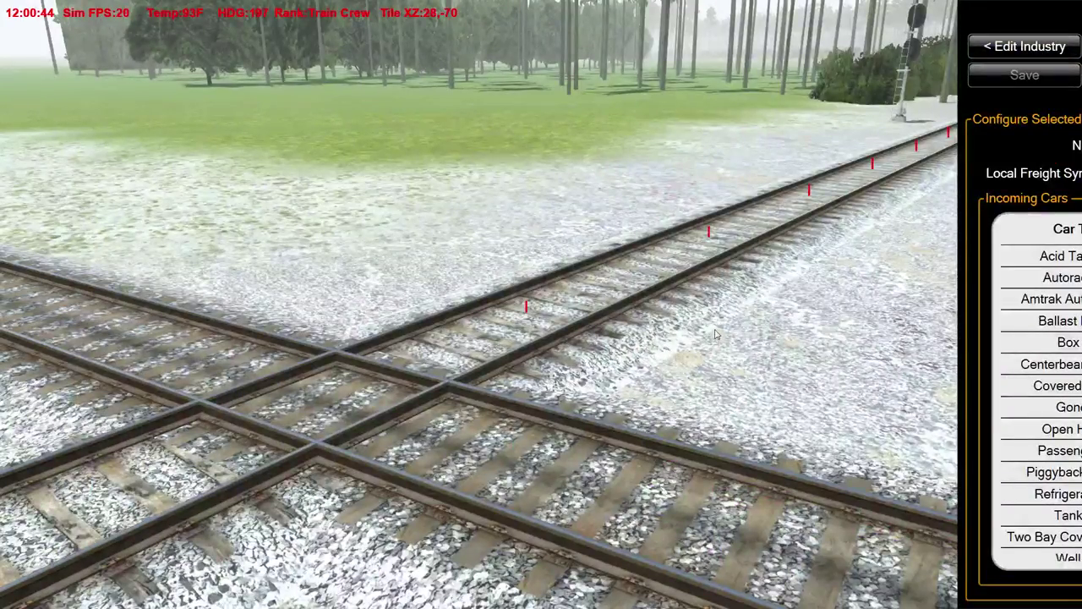
pyautogui.click(1020, 48)
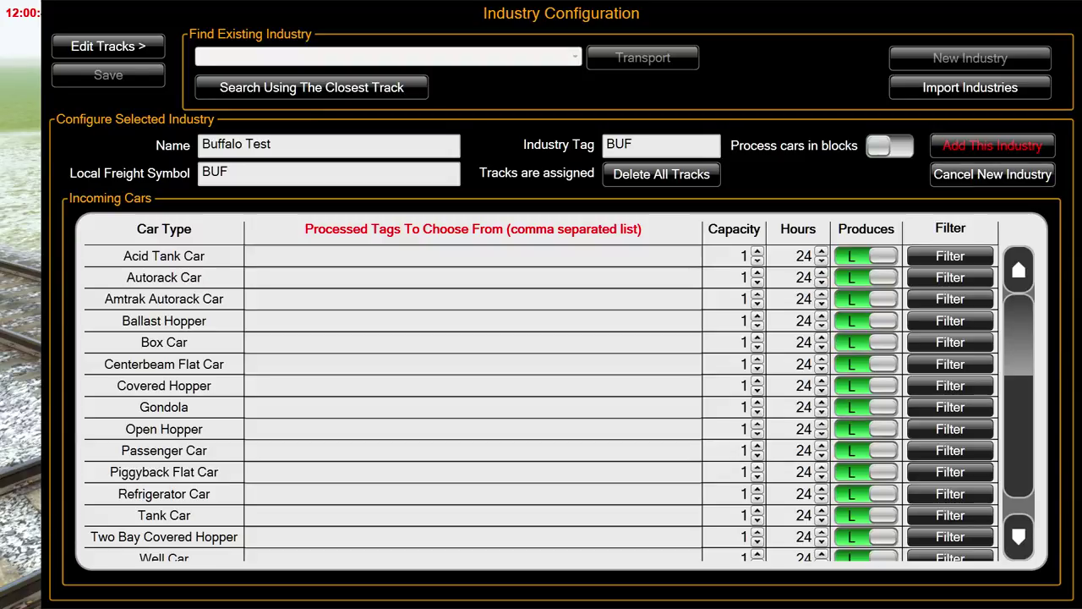
# Enter JUNK as the processed tag for the Acid Tank Car, Autorack Car, Amtrak Autorack Car and Ballast Hopper
pyautogui.click(280, 256)
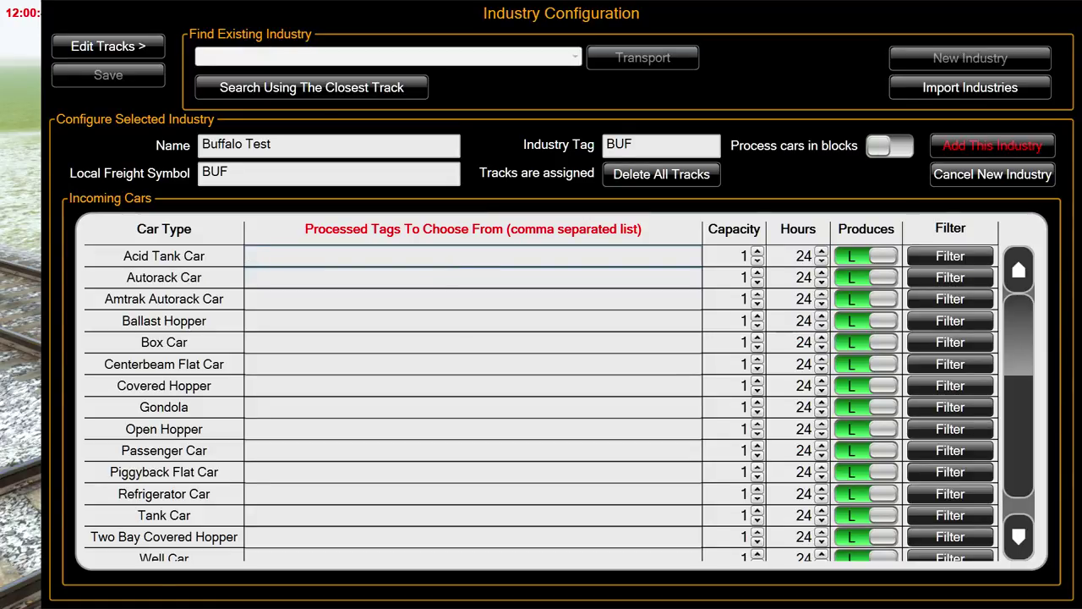
pyautogui.write('J')
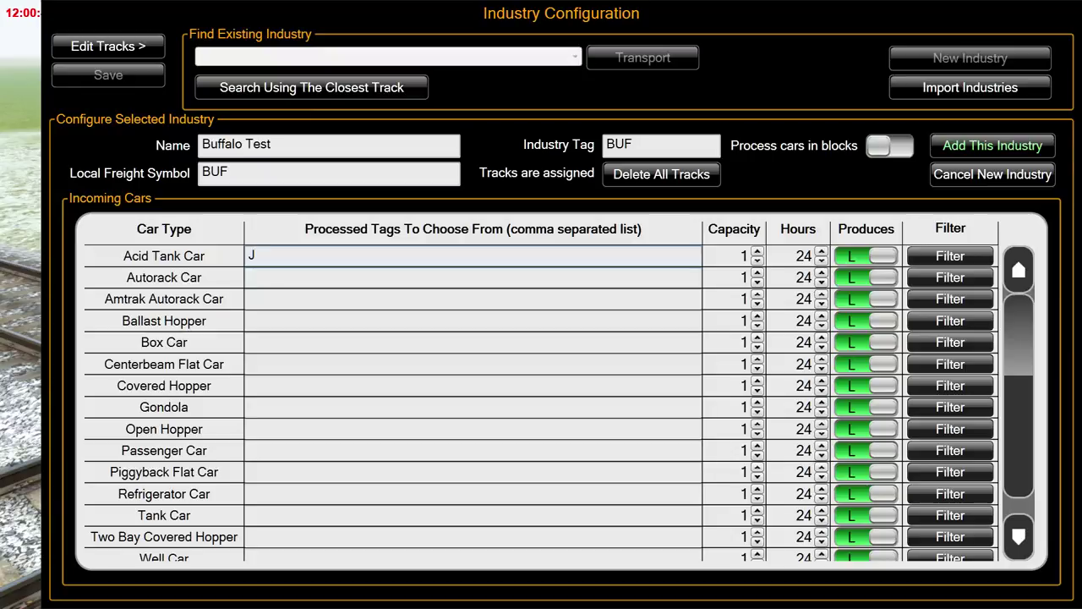
pyautogui.write('UNK')
pyautogui.press('Tab')
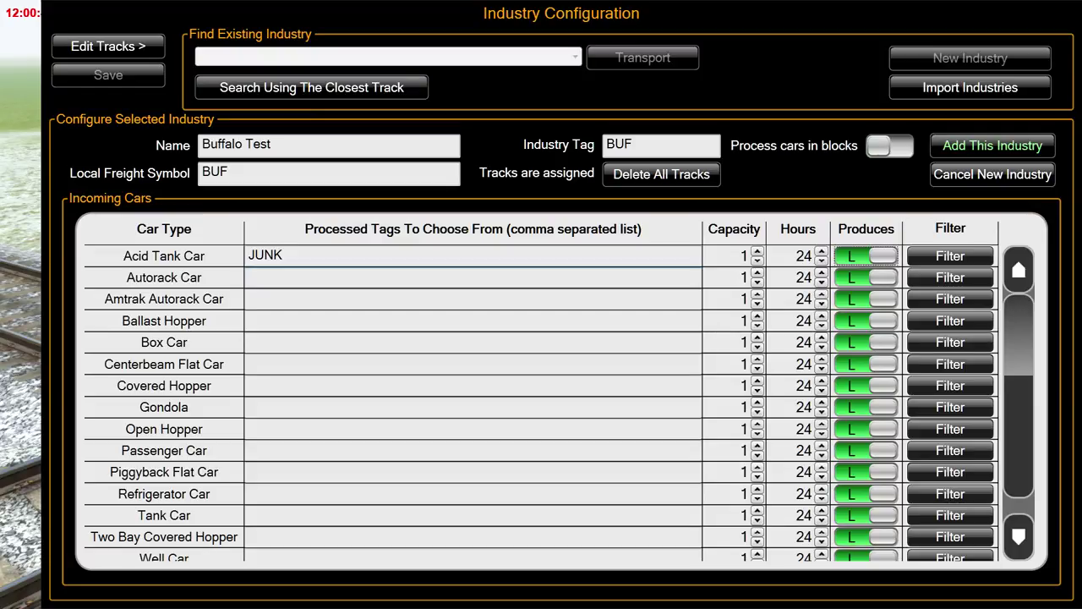
pyautogui.click(280, 276)
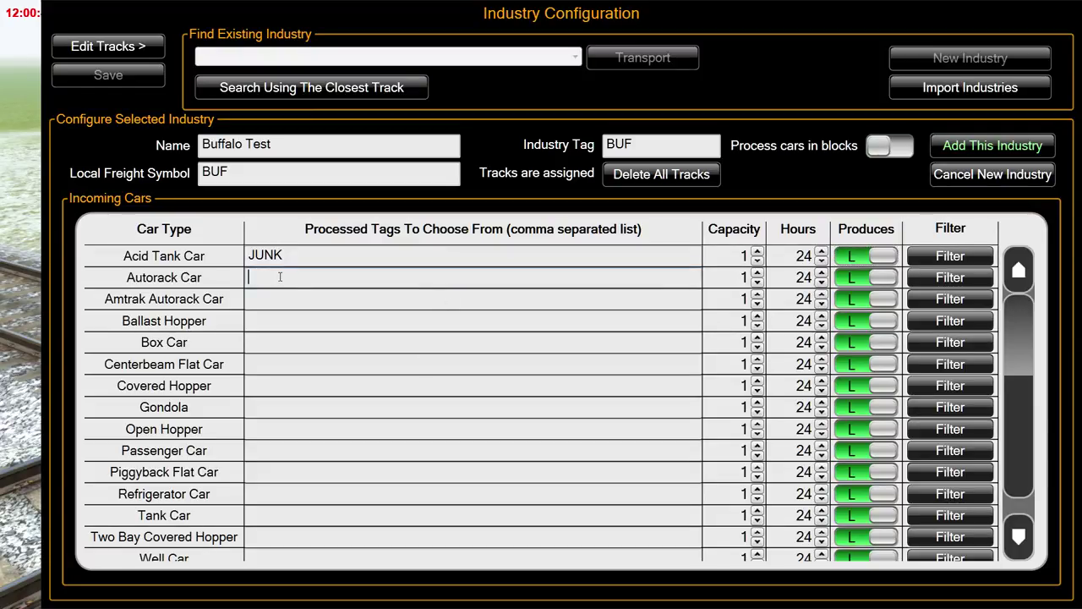
pyautogui.write('JUNK')
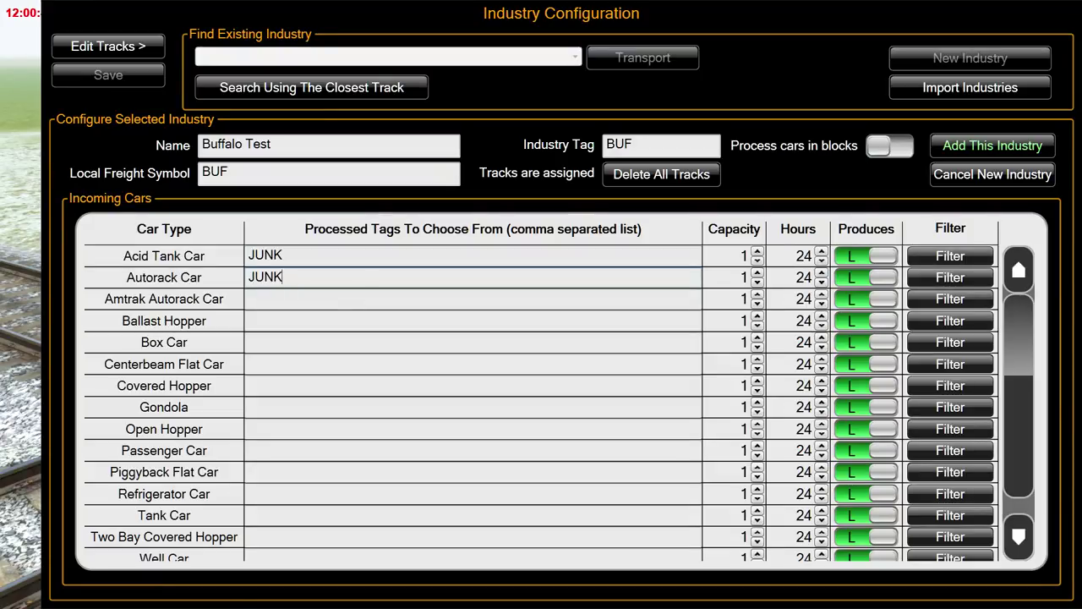
pyautogui.click(284, 298)
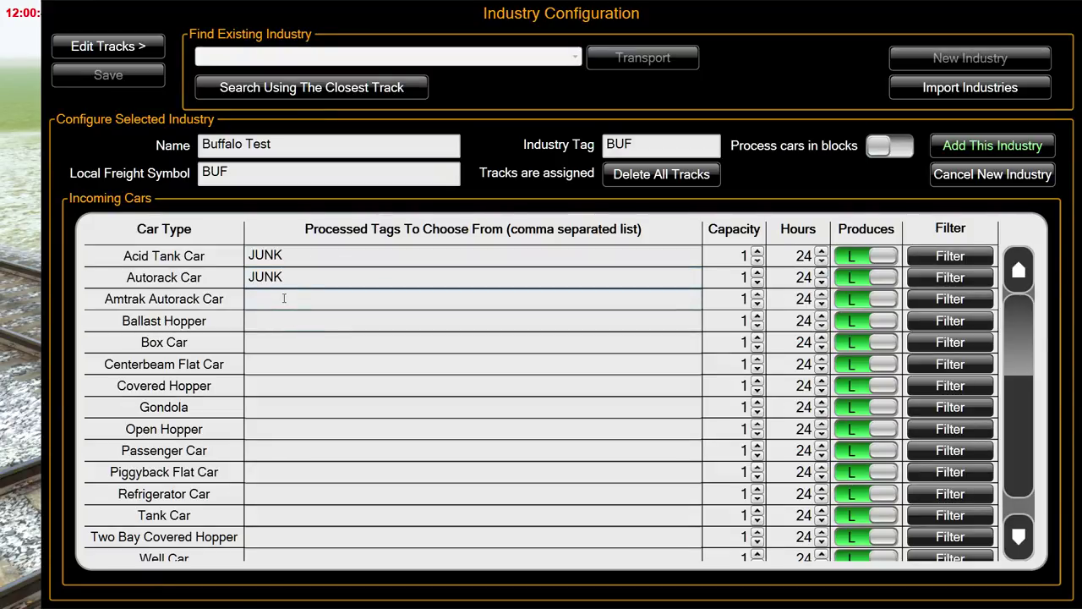
pyautogui.write('JUNK')
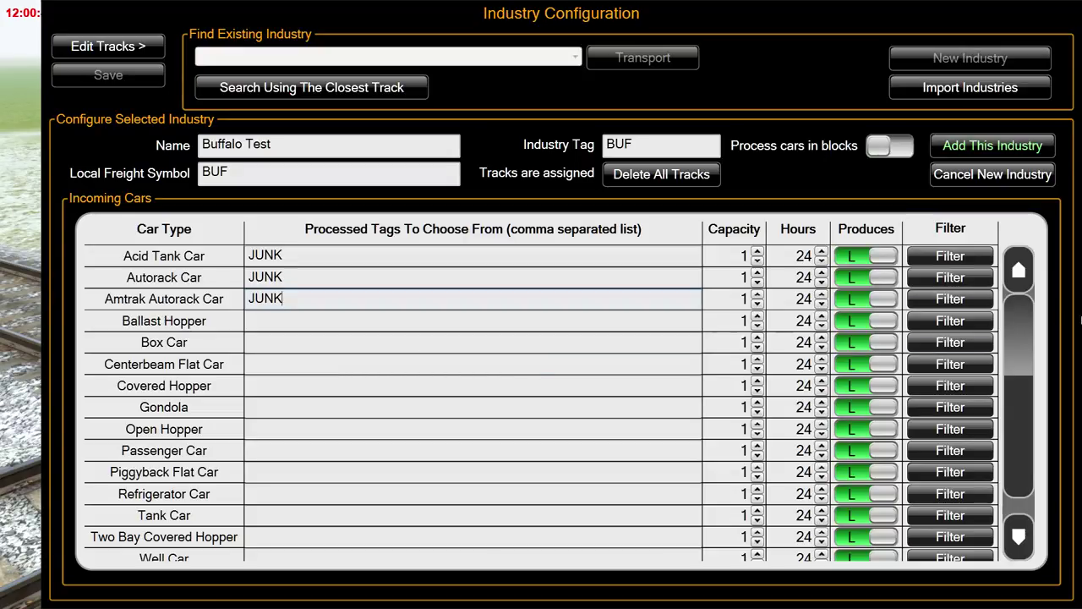
pyautogui.click(298, 317)
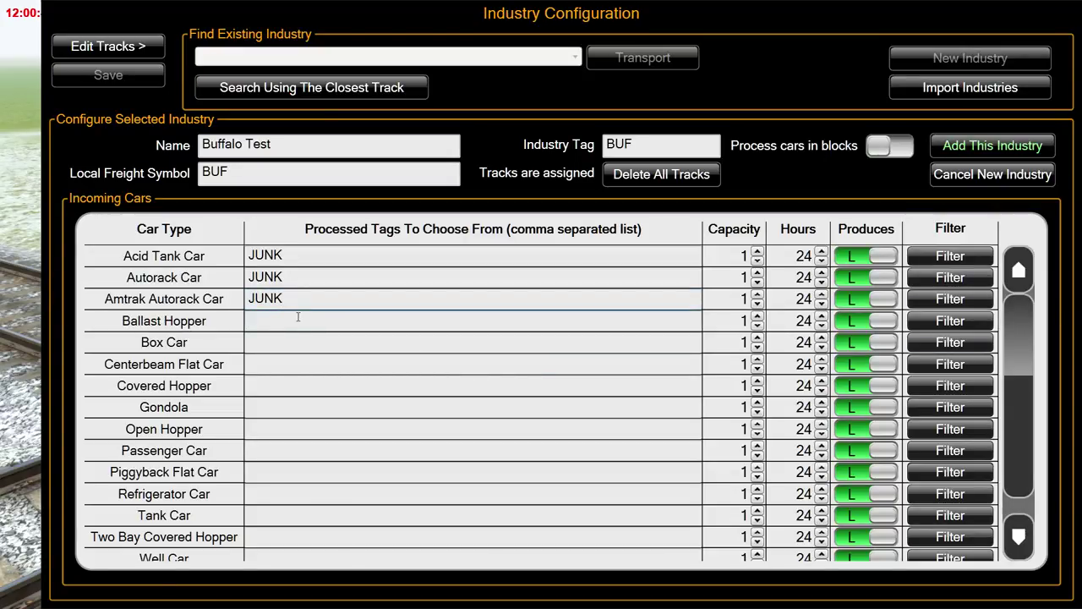
pyautogui.write('JUNK')
# Copy the JUNK tag into the processed tags of the Box Car, Centerbeam Flat Car and Covered Hopper
pyautogui.click(267, 341)
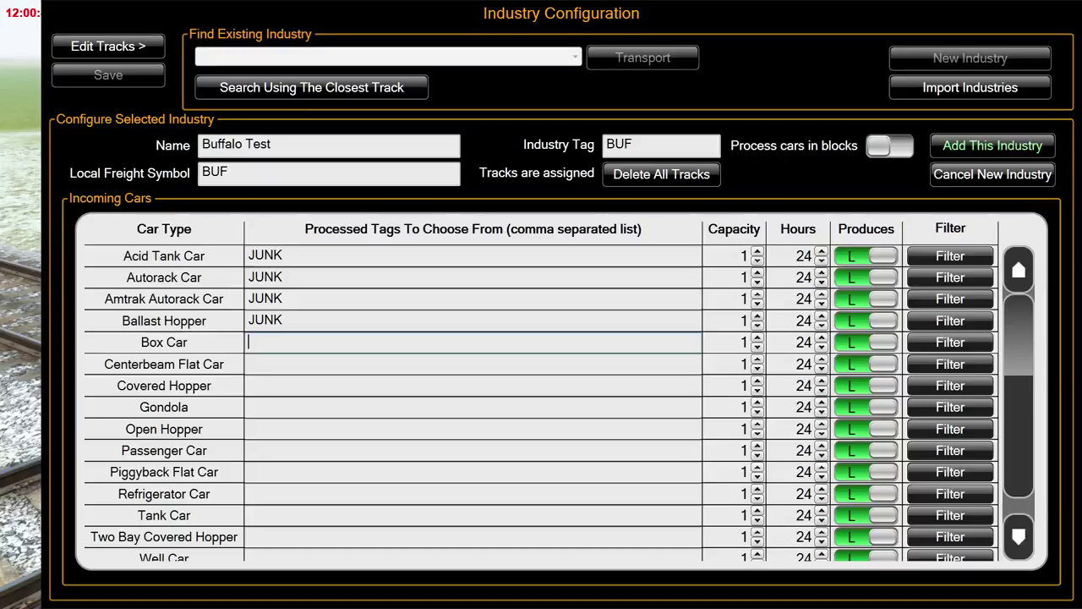
pyautogui.moveTo(283, 323); pyautogui.dragTo(216, 324)
pyautogui.hotkey('ctrl', 'c')
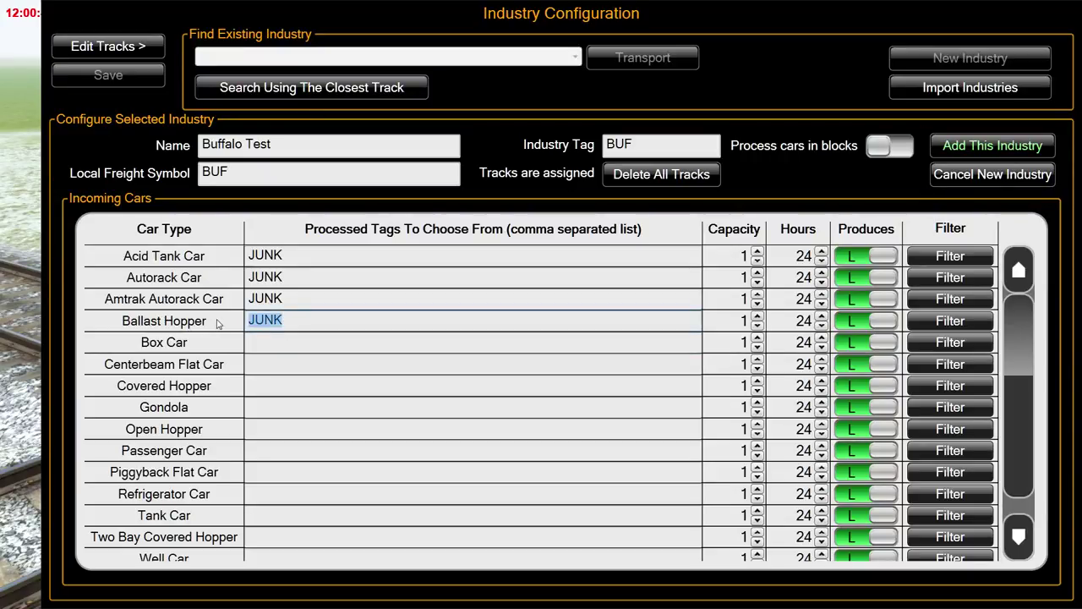
pyautogui.click(250, 342)
pyautogui.hotkey('ctrl', 'v')
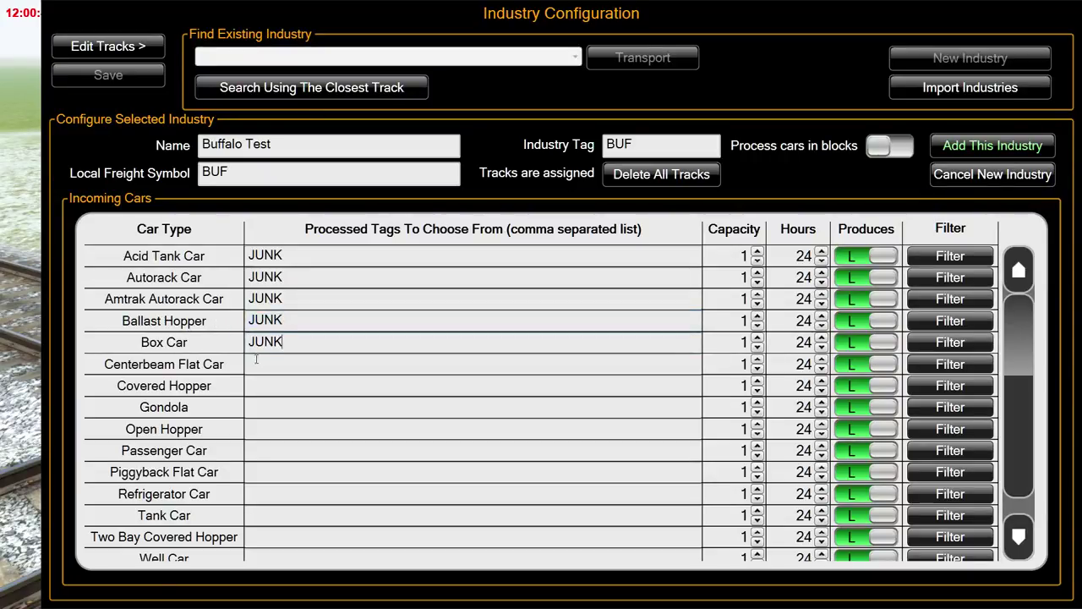
pyautogui.click(256, 363)
pyautogui.hotkey('ctrl', 'v')
pyautogui.click(258, 383)
pyautogui.hotkey('ctrl', 'v')
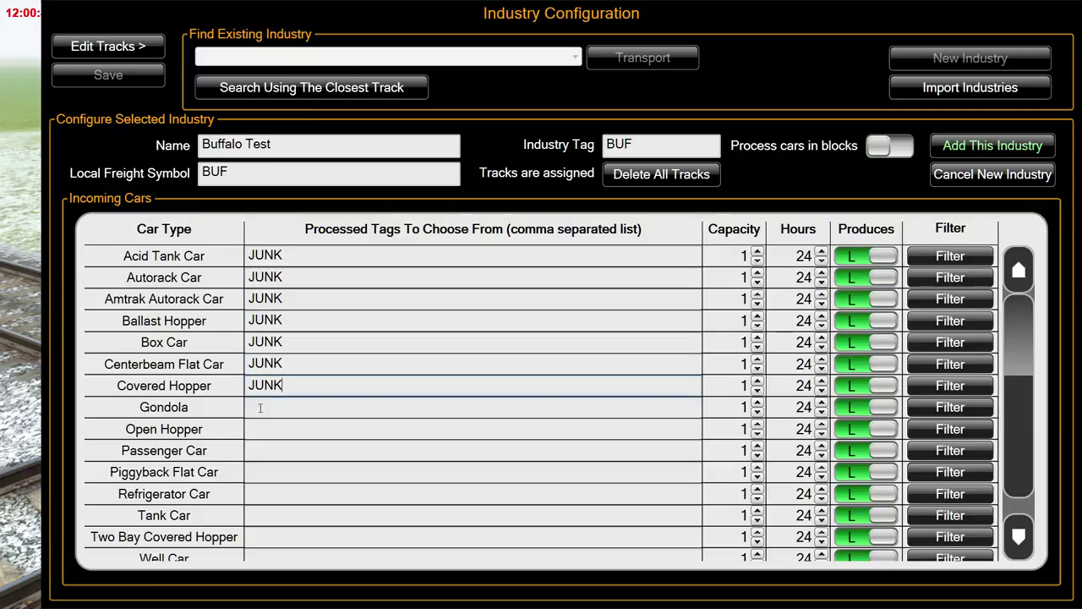
# Fill in JUNK as the processed tag for the Gondola, Open Hopper, Passenger Car, Piggyback Flat Car and Refrigerator Car
pyautogui.click(262, 407)
pyautogui.hotkey('ctrl', 'v')
pyautogui.click(270, 427)
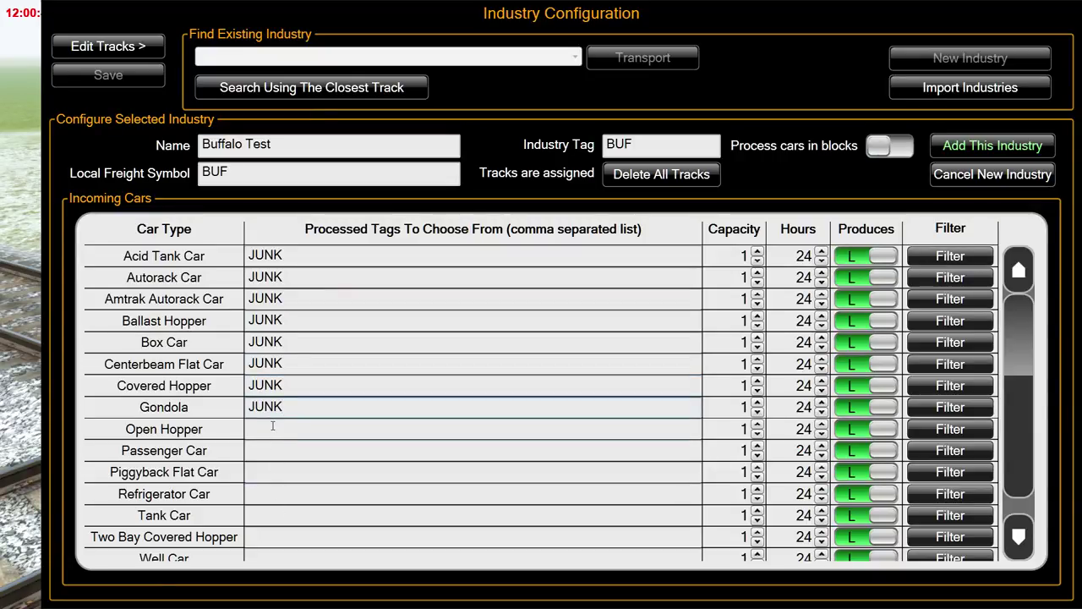
pyautogui.hotkey('ctrl', 'v')
pyautogui.click(270, 449)
pyautogui.hotkey('ctrl', 'v')
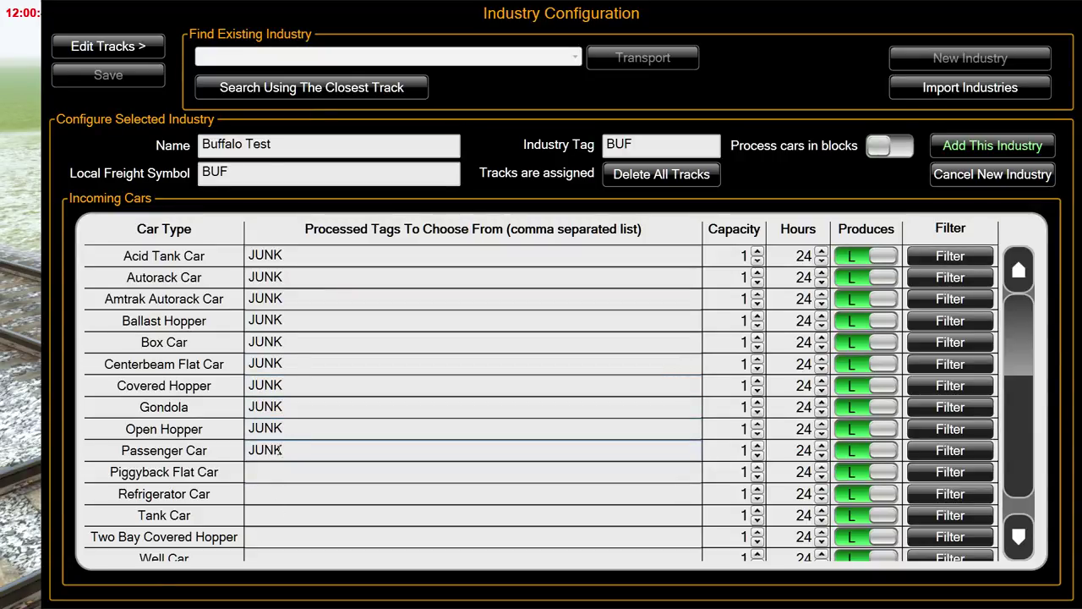
pyautogui.click(267, 470)
pyautogui.hotkey('ctrl', 'v')
pyautogui.click(262, 492)
pyautogui.hotkey('ctrl', 'v')
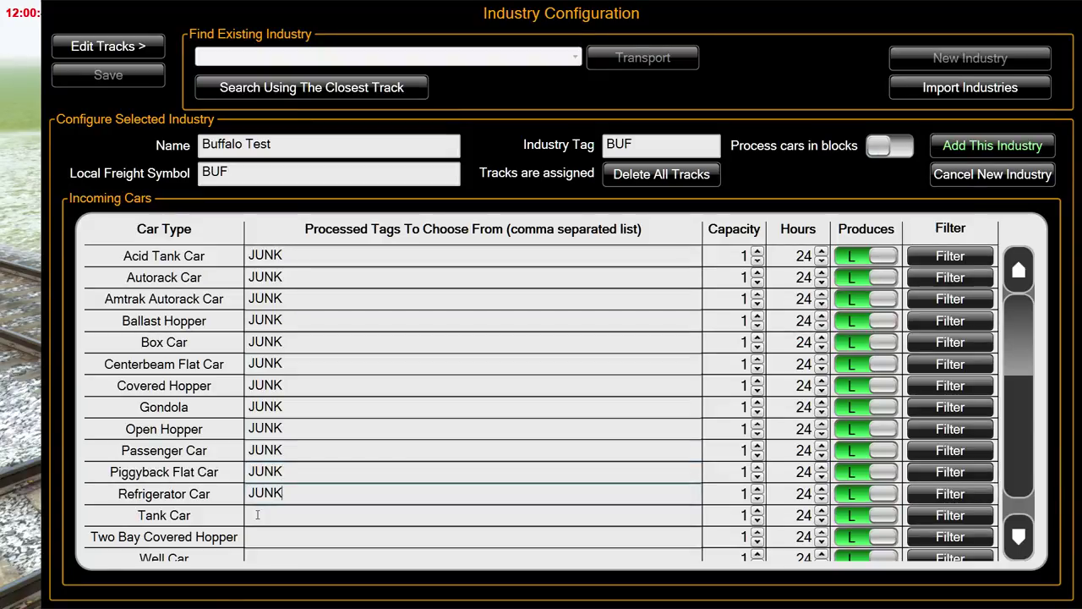
# Fill in JUNK as the processed tag for the Tank Car, Two Bay Covered Hopper and Well Car
pyautogui.click(258, 514)
pyautogui.hotkey('ctrl', 'v')
pyautogui.click(258, 536)
pyautogui.hotkey('ctrl', 'v')
pyautogui.click(257, 555)
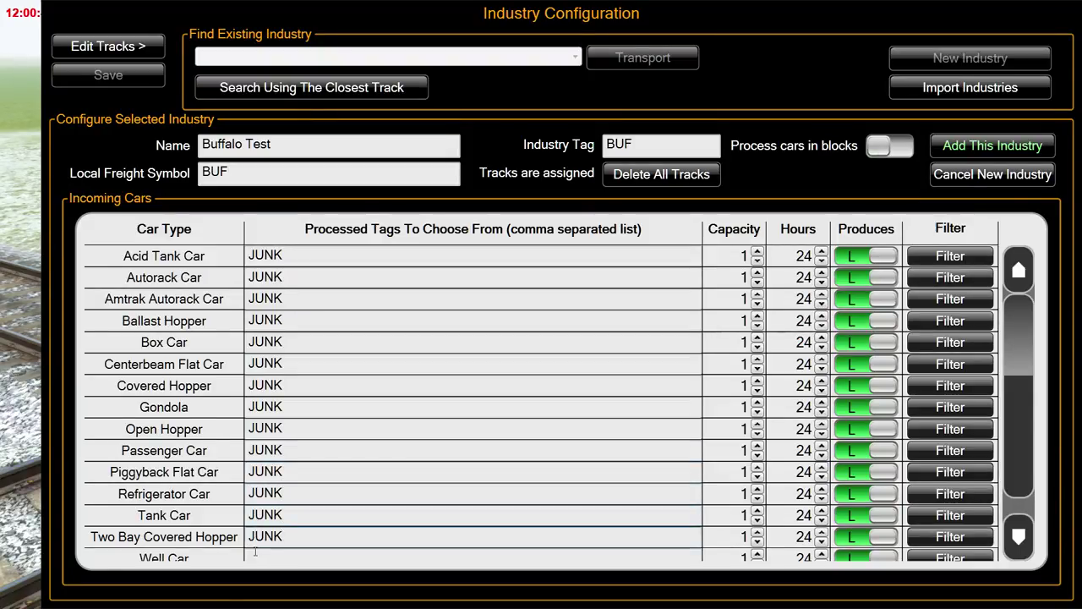
pyautogui.hotkey('ctrl', 'v')
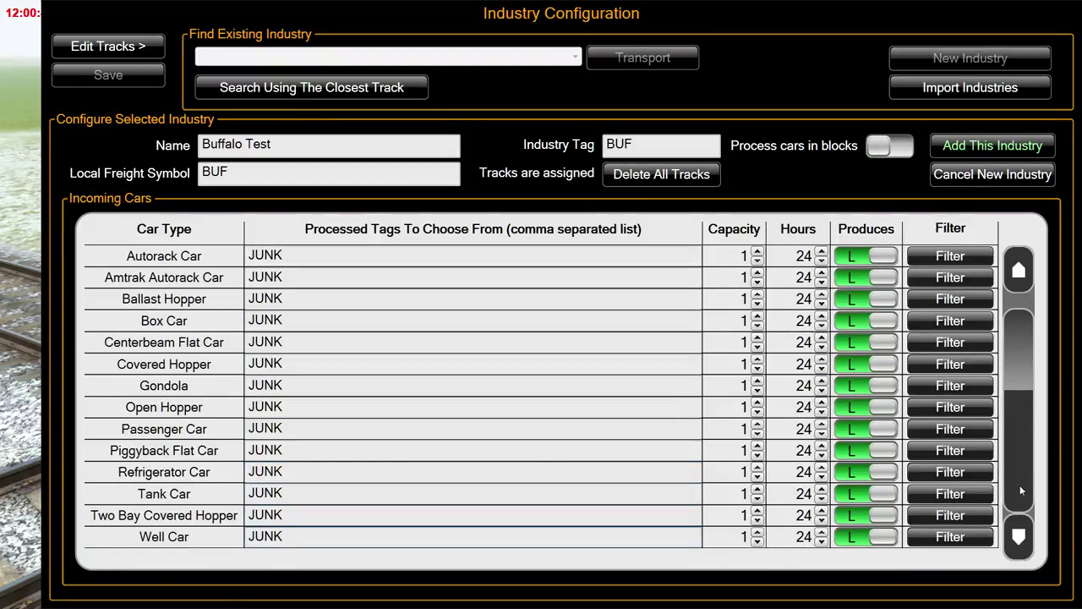
pyautogui.scroll(1, 1020, 485)
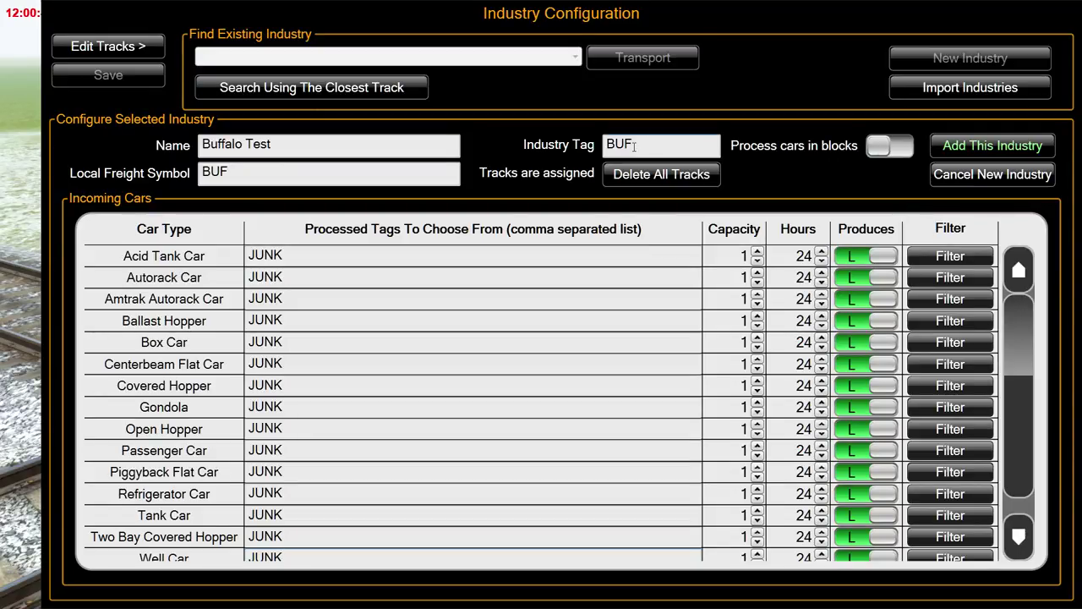
# Rename the new industry to Buffalo Test L and add it to the configuration
pyautogui.click(289, 145)
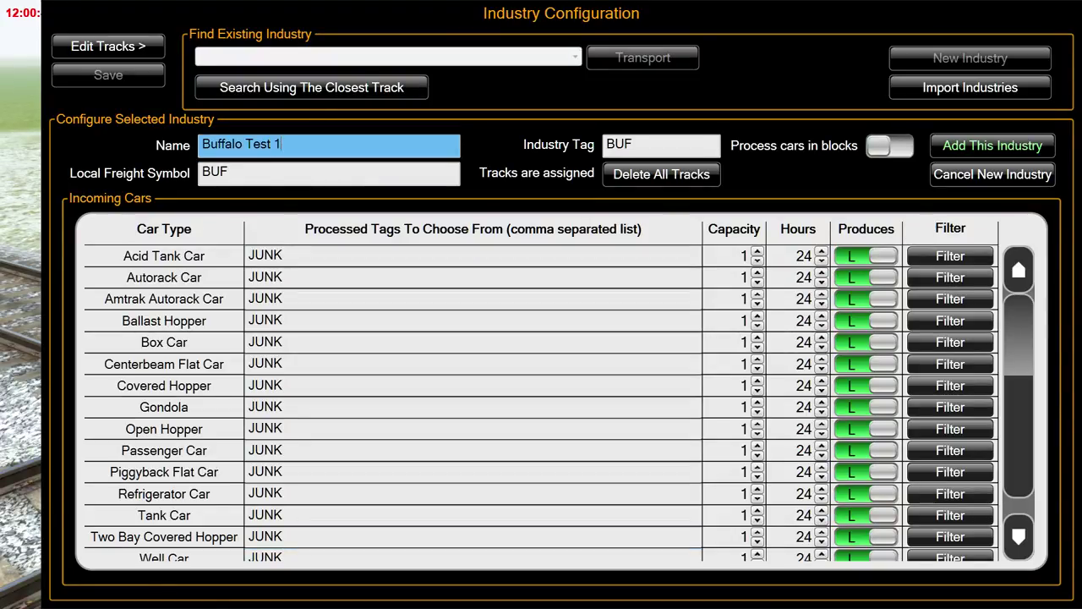
pyautogui.press('BackSpace')
pyautogui.write('L')
pyautogui.click(988, 149)
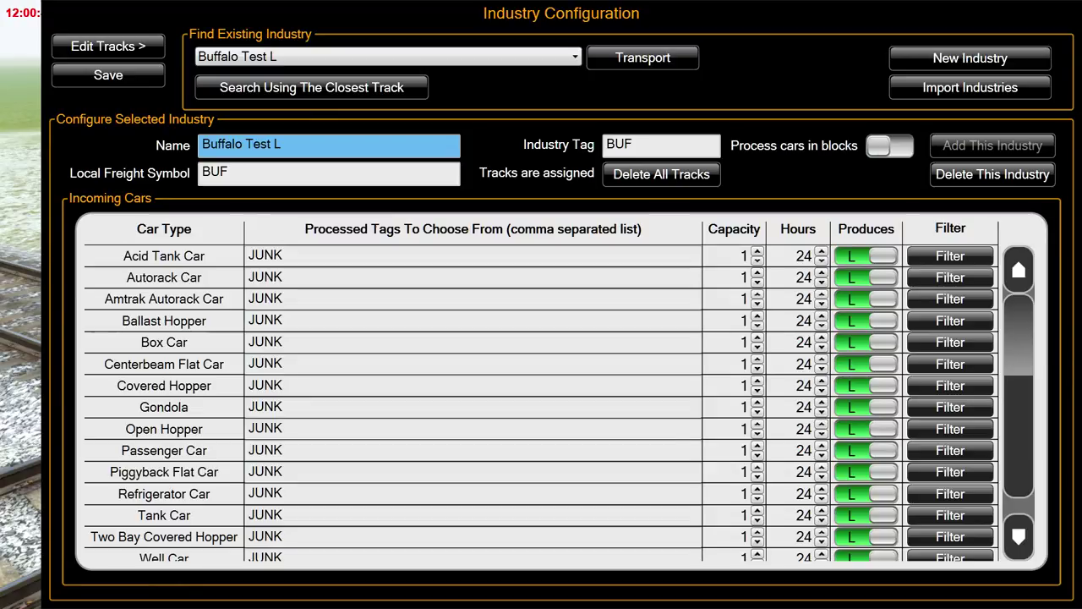
# Start a new industry named Buffalo Test E with BUF as both its industry tag and local freight symbol
pyautogui.click(974, 56)
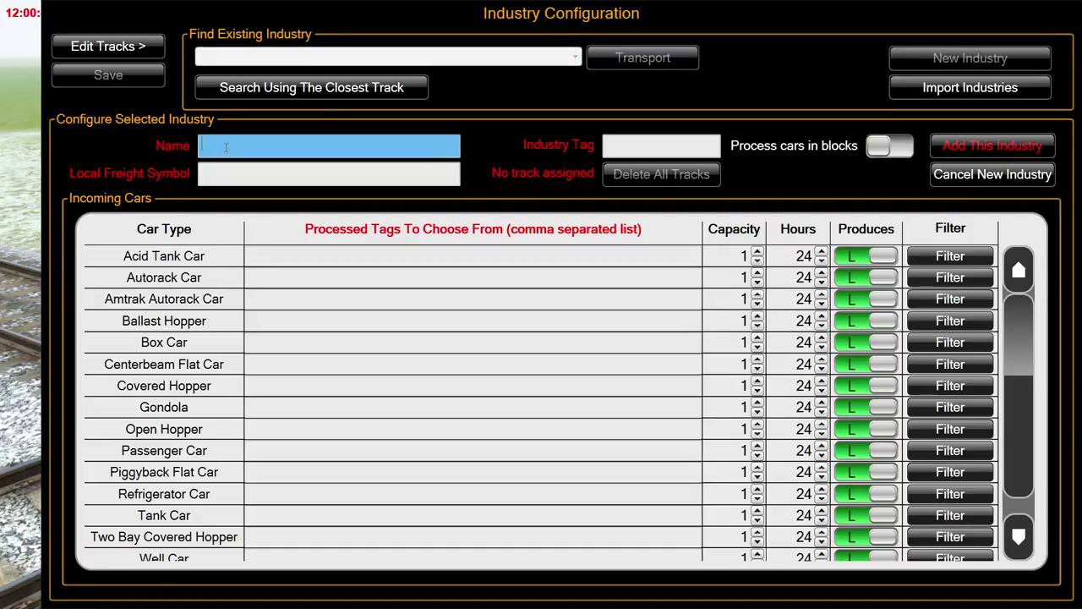
pyautogui.write('Buffalo Tes')
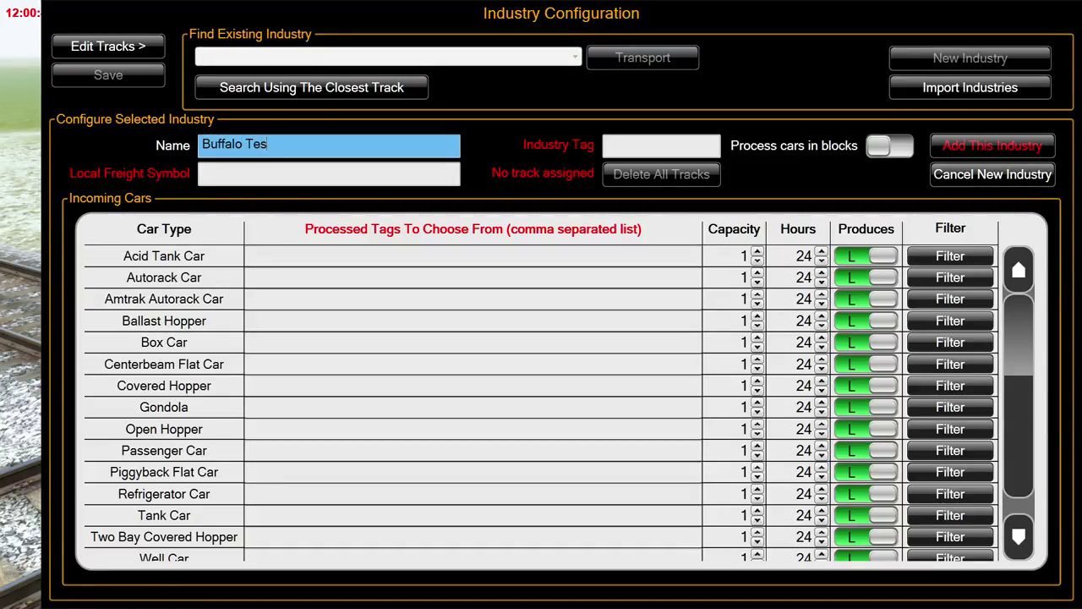
pyautogui.write('t E')
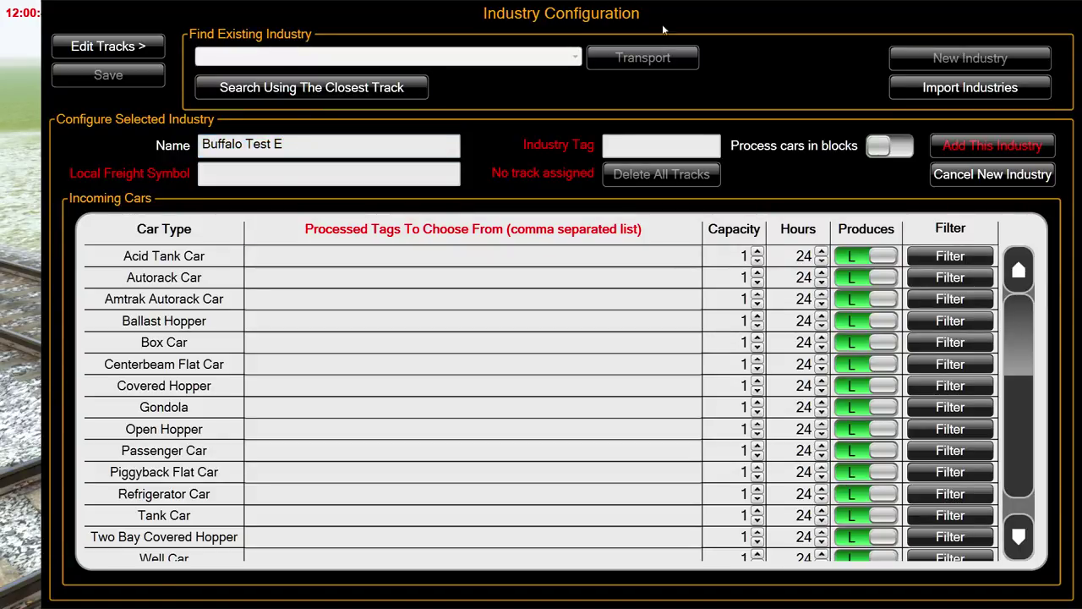
pyautogui.click(622, 145)
pyautogui.write('BUF')
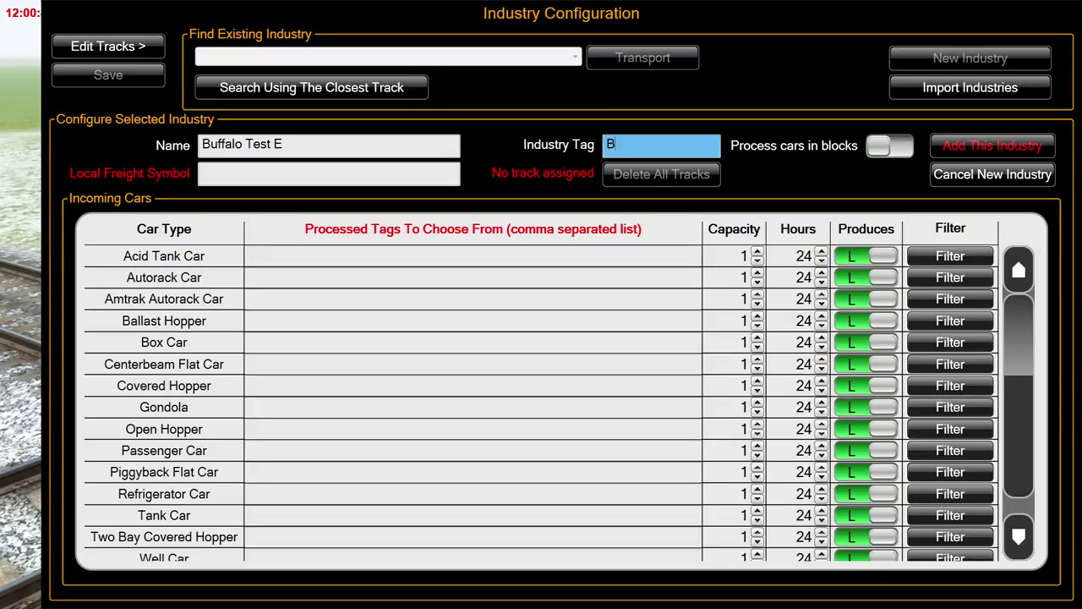
pyautogui.click(316, 170)
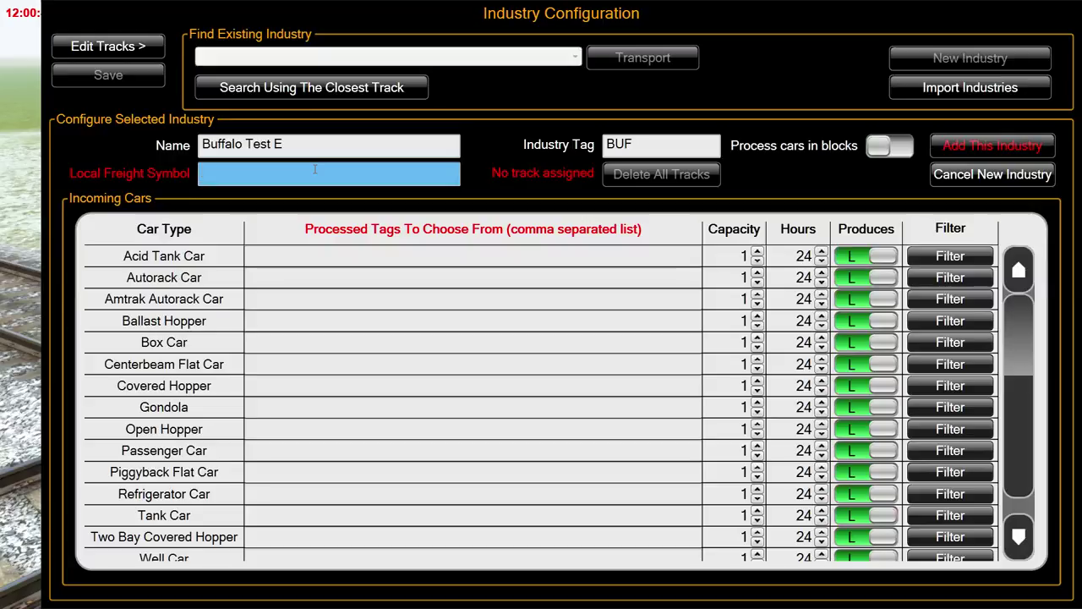
pyautogui.write('BUF')
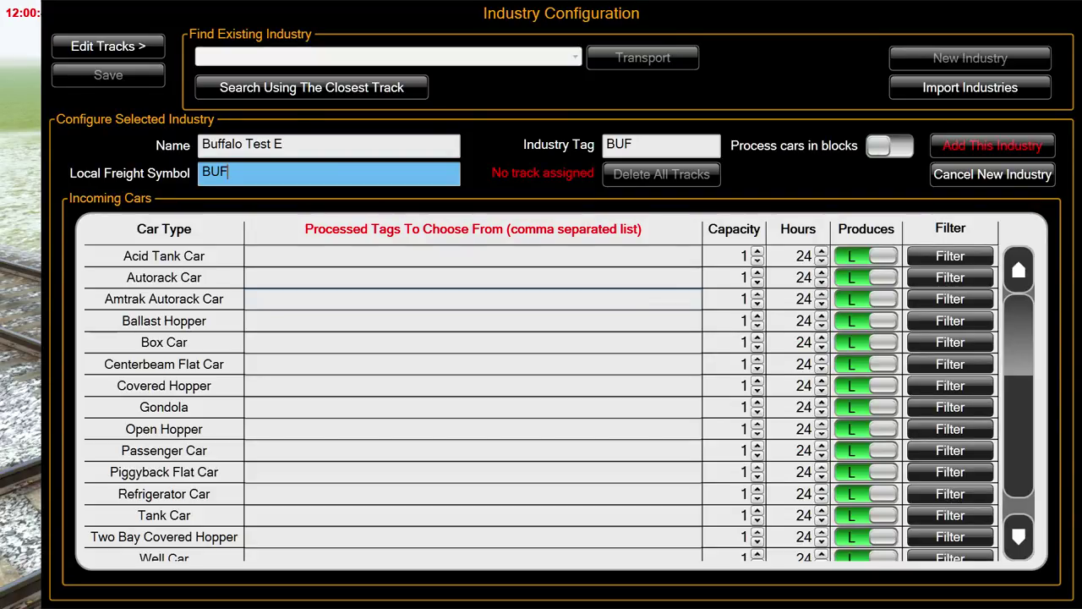
pyautogui.click(634, 144)
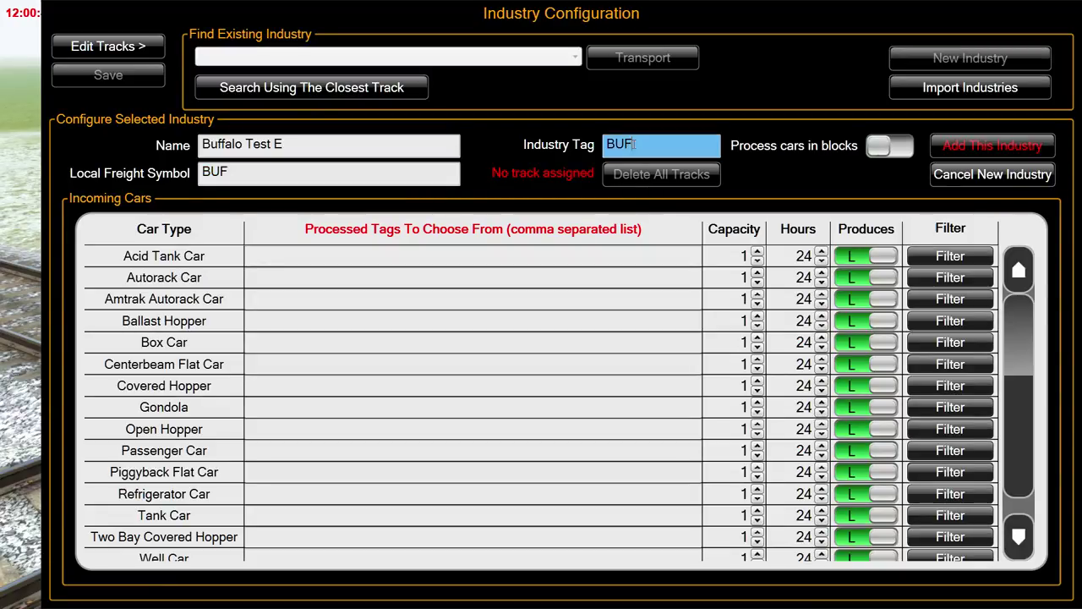
# Enter JUNK as Buffalo Test E's processed tag for the Acid Tank Car, Autorack Car, Amtrak Autorack Car, Ballast Hopper and Box Car
pyautogui.click(325, 253)
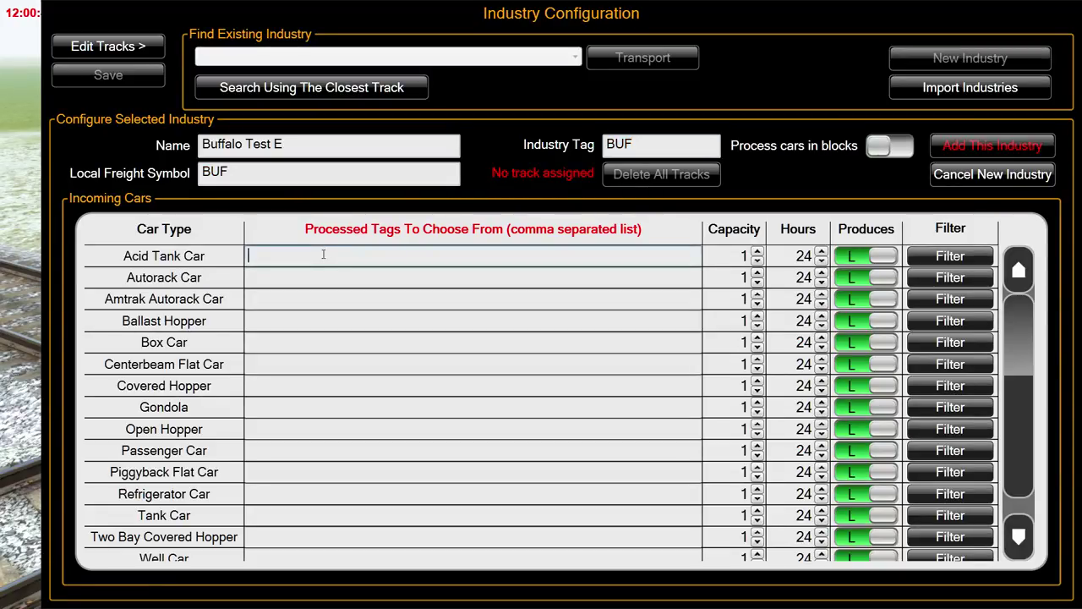
pyautogui.write('JUNK')
pyautogui.click(273, 275)
pyautogui.write('JUNK')
pyautogui.click(262, 299)
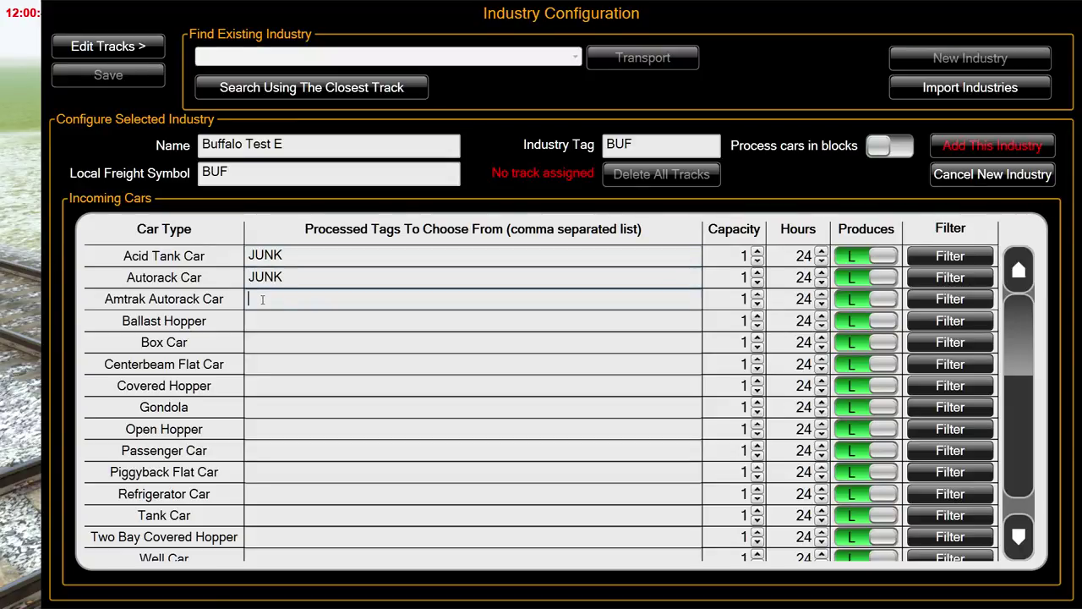
pyautogui.write('JUNK')
pyautogui.click(258, 321)
pyautogui.write('JUNK')
pyautogui.click(256, 343)
pyautogui.write('JUNK')
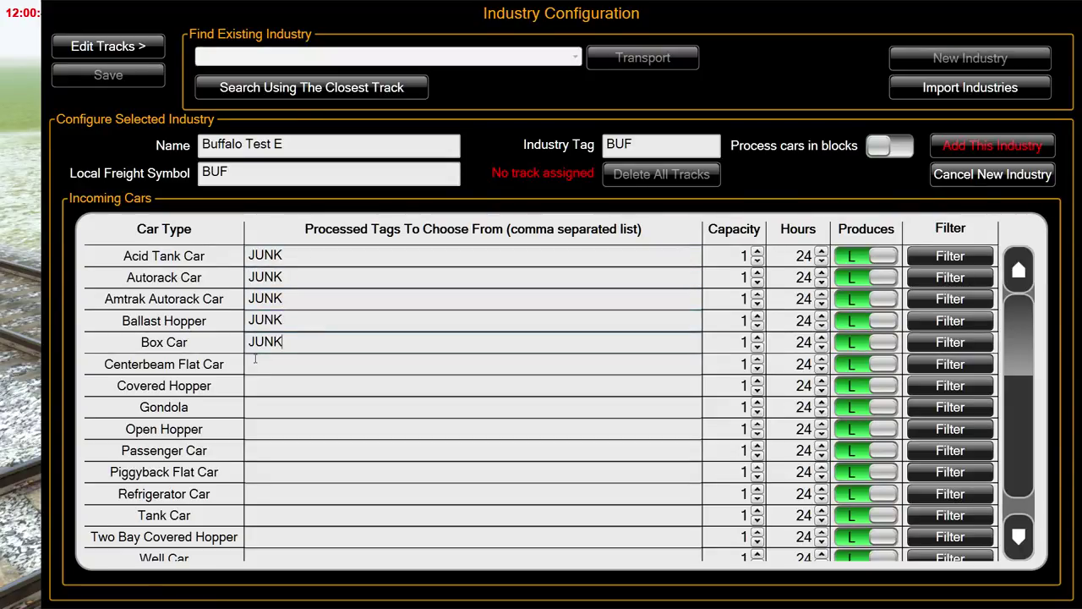
# Enter JUNK as Buffalo Test E's processed tag for the Centerbeam Flat Car, Covered Hopper, Gondola, Open Hopper and Passenger Car
pyautogui.click(255, 361)
pyautogui.write('JUNK')
pyautogui.click(255, 383)
pyautogui.write('JUNK')
pyautogui.click(256, 409)
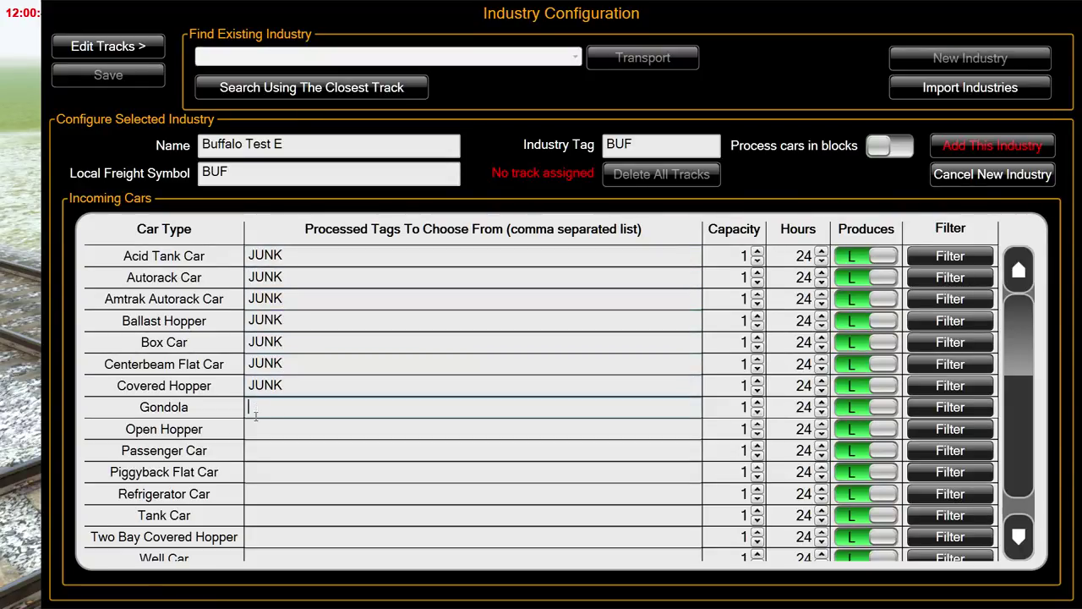
pyautogui.write('JUNK')
pyautogui.click(256, 428)
pyautogui.write('JUNK')
pyautogui.click(256, 451)
pyautogui.write('JUNK')
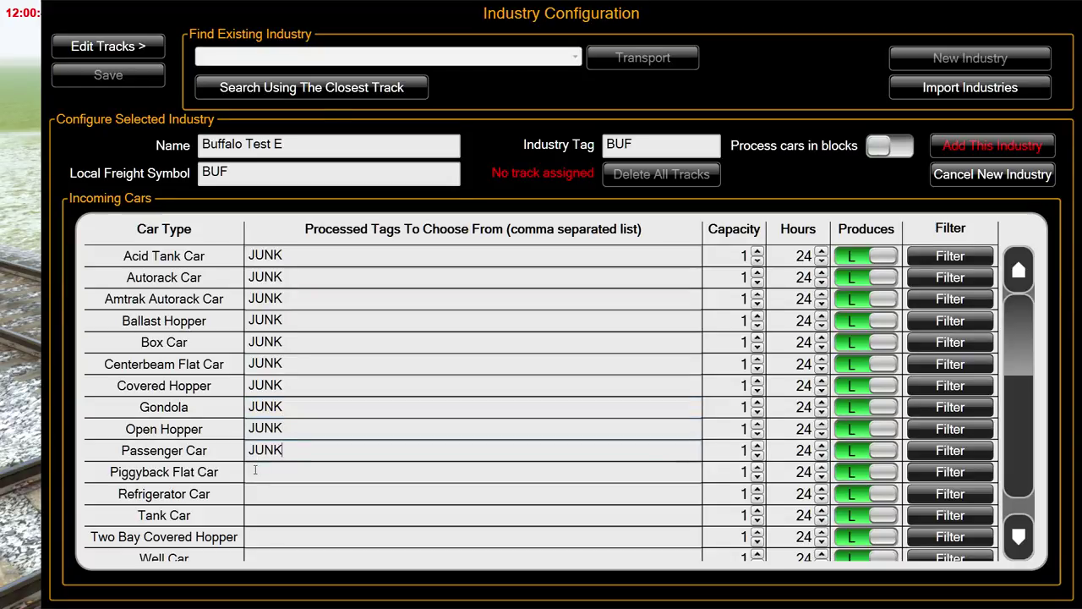
# Enter JUNK as Buffalo Test E's processed tag for the Piggyback Flat Car, Refrigerator Car, Tank Car, Two Bay Covered Hopper and Well Car
pyautogui.click(254, 471)
pyautogui.write('JUNK')
pyautogui.click(256, 489)
pyautogui.write('JUNK')
pyautogui.click(257, 517)
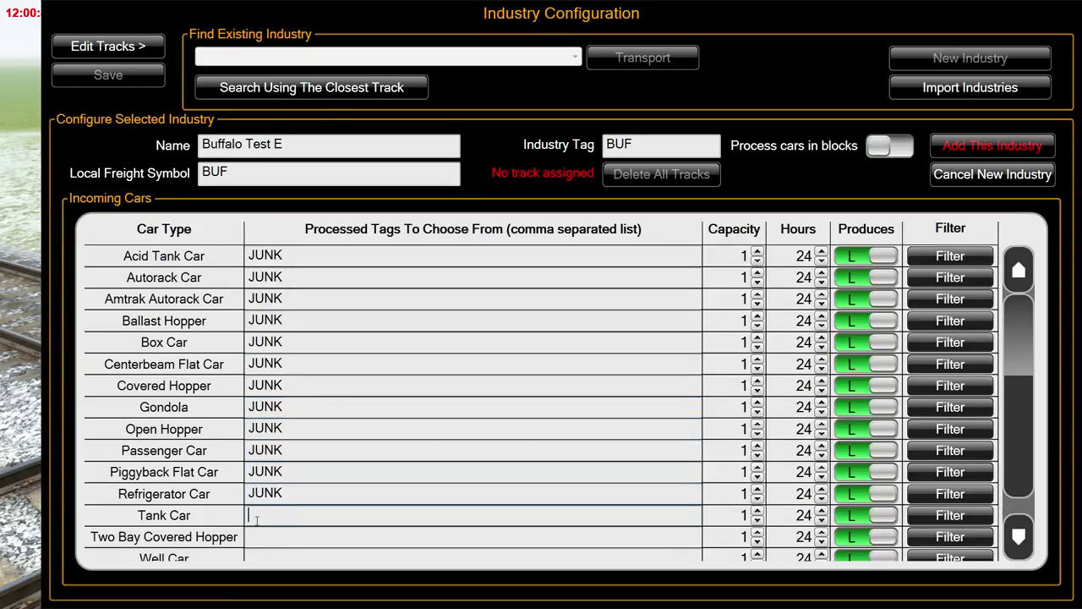
pyautogui.write('JUNK')
pyautogui.click(256, 538)
pyautogui.write('JUNK')
pyautogui.click(262, 551)
pyautogui.scroll(-1, 273, 528)
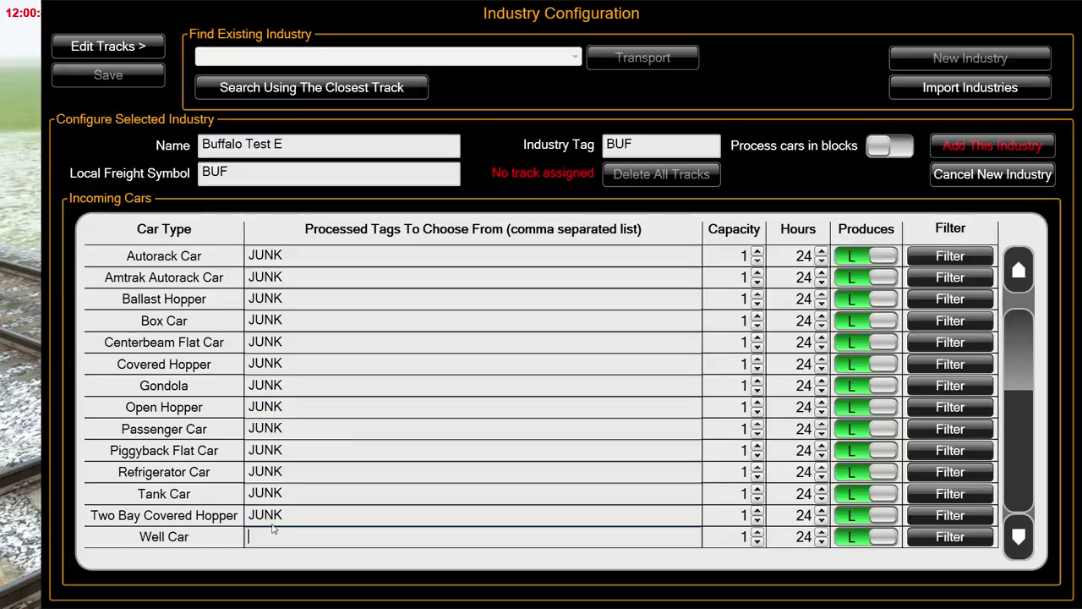
pyautogui.write('JUNK')
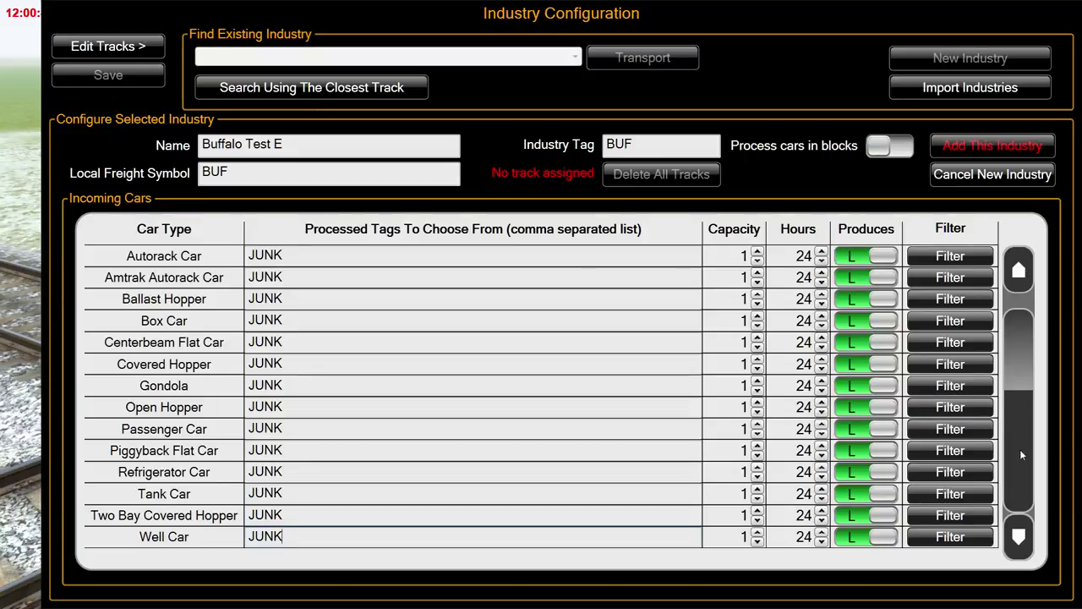
# Switch the Produces setting to E for the six car types from Acid Tank Car through Centerbeam Flat Car
pyautogui.moveTo(1020, 449); pyautogui.dragTo(1011, 296)
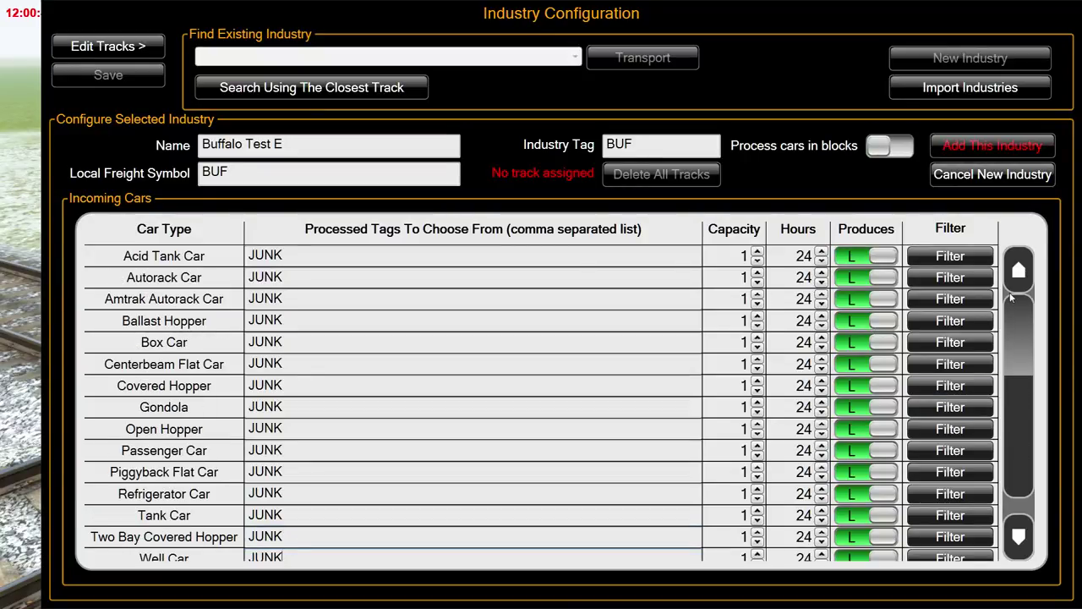
pyautogui.click(850, 256)
pyautogui.click(850, 277)
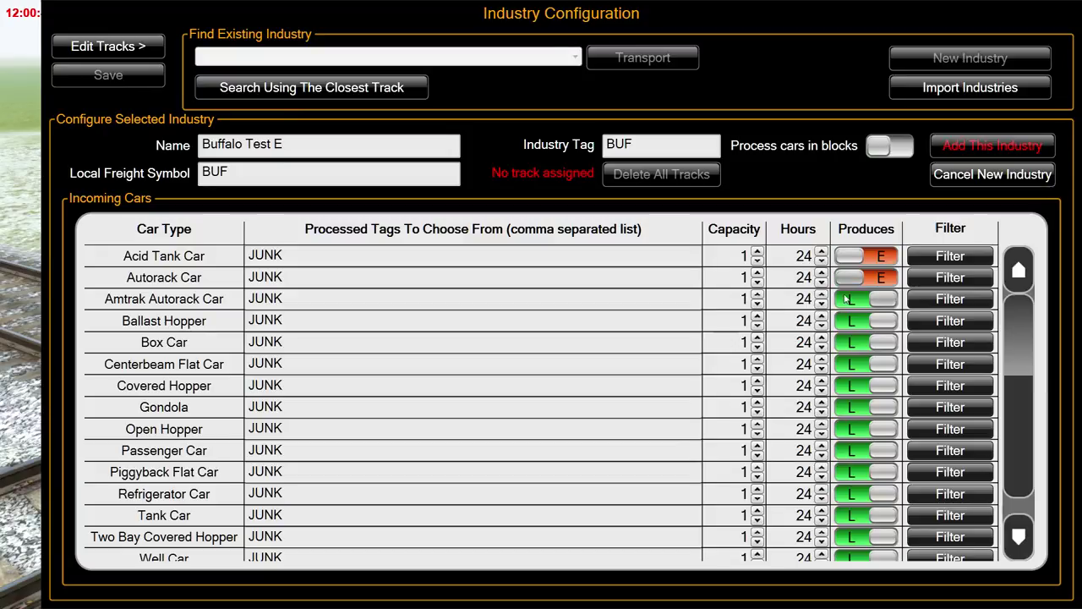
pyautogui.click(848, 298)
pyautogui.click(849, 321)
pyautogui.click(849, 341)
pyautogui.click(850, 363)
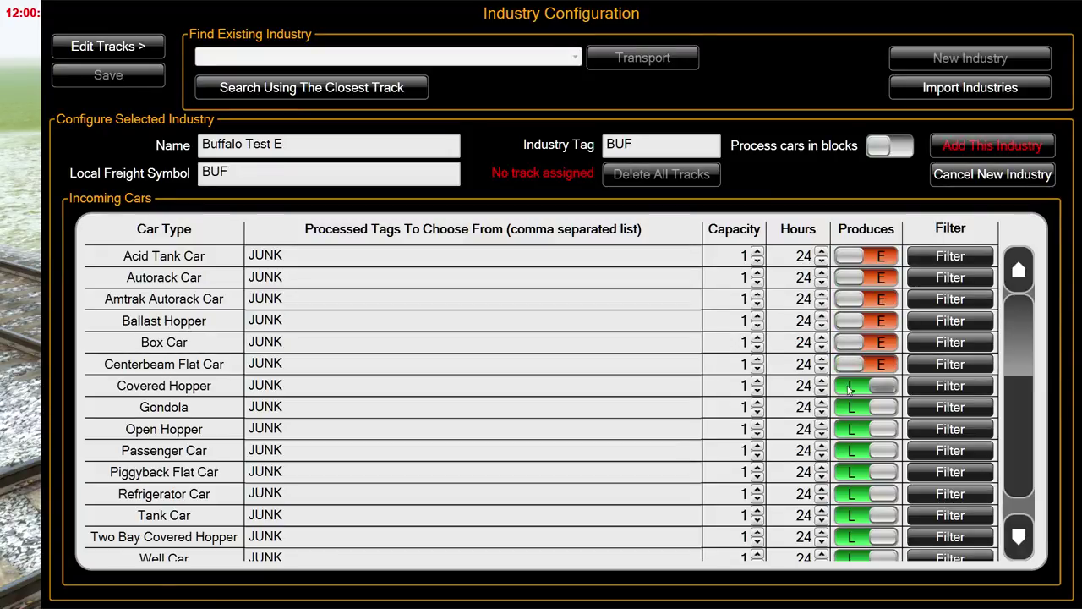
# Switch the Produces setting to E for the remaining car types from Covered Hopper through Well Car
pyautogui.click(850, 386)
pyautogui.click(850, 406)
pyautogui.click(850, 429)
pyautogui.click(850, 450)
pyautogui.click(850, 472)
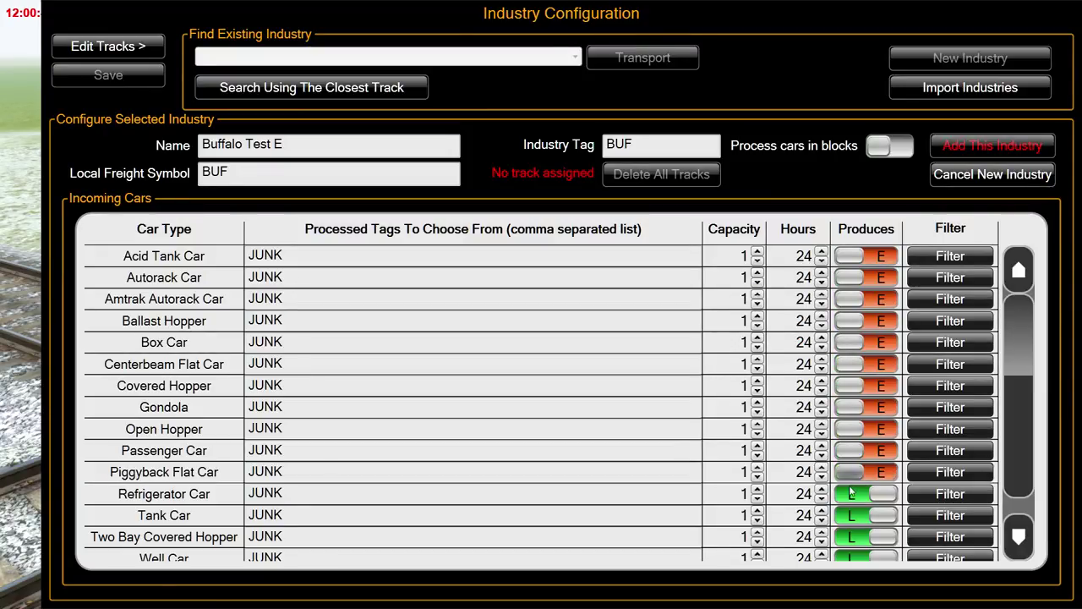
pyautogui.click(851, 493)
pyautogui.click(850, 515)
pyautogui.click(850, 537)
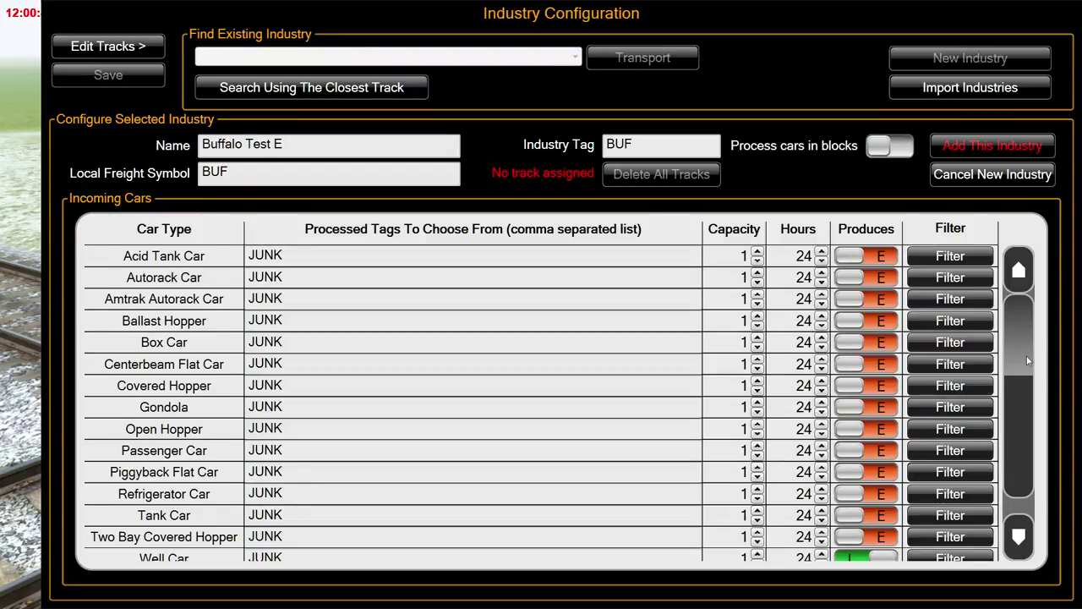
pyautogui.scroll(-1, 1027, 356)
pyautogui.click(851, 537)
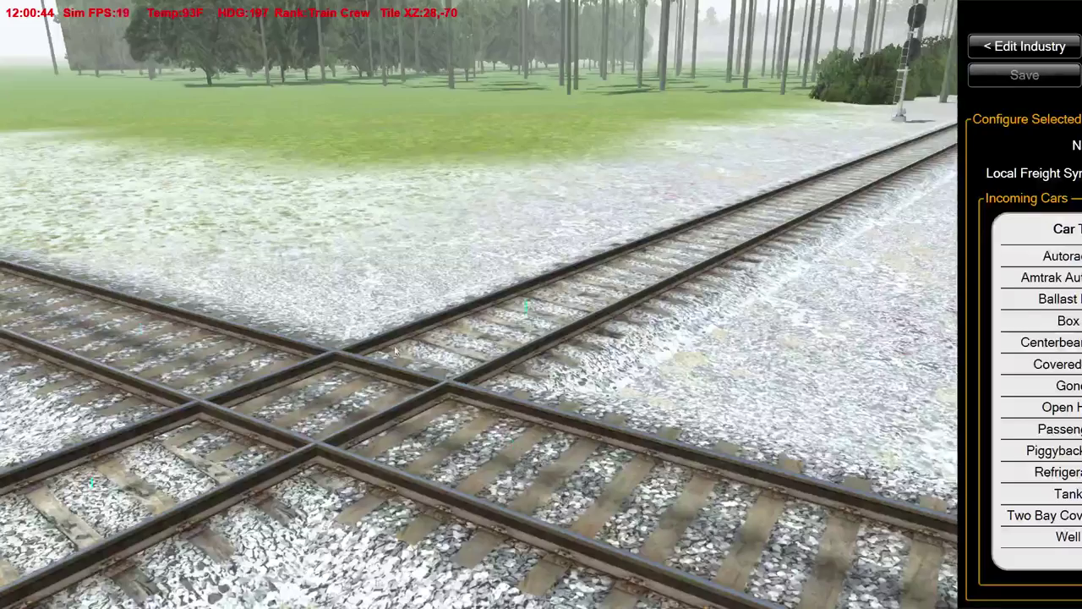
# Assign the track running from the crossing toward the signal to Buffalo Test E, and return to the industry settings
pyautogui.click(512, 327)
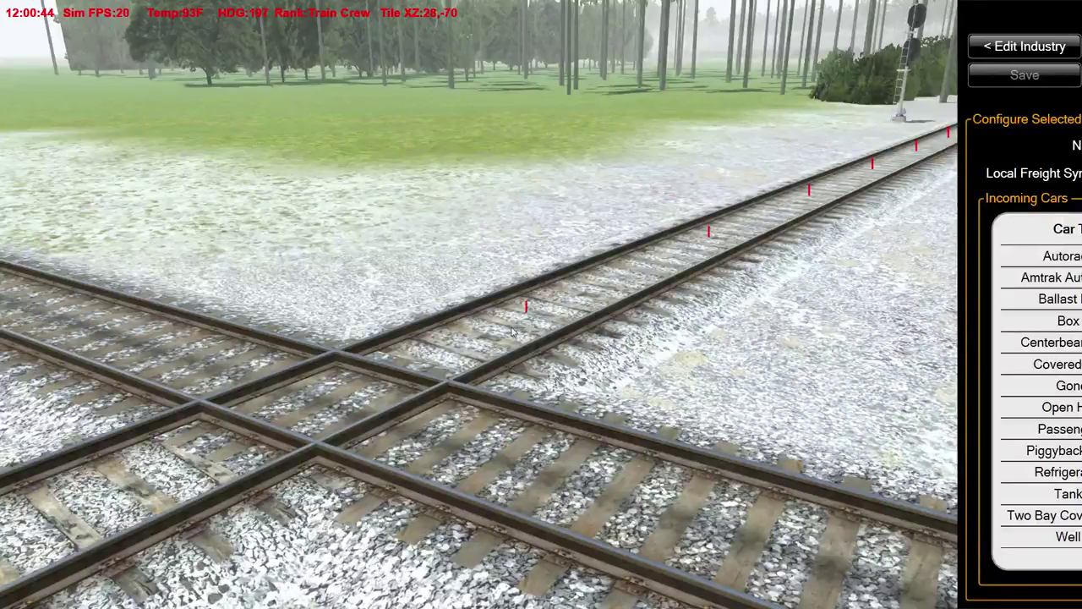
pyautogui.click(1010, 51)
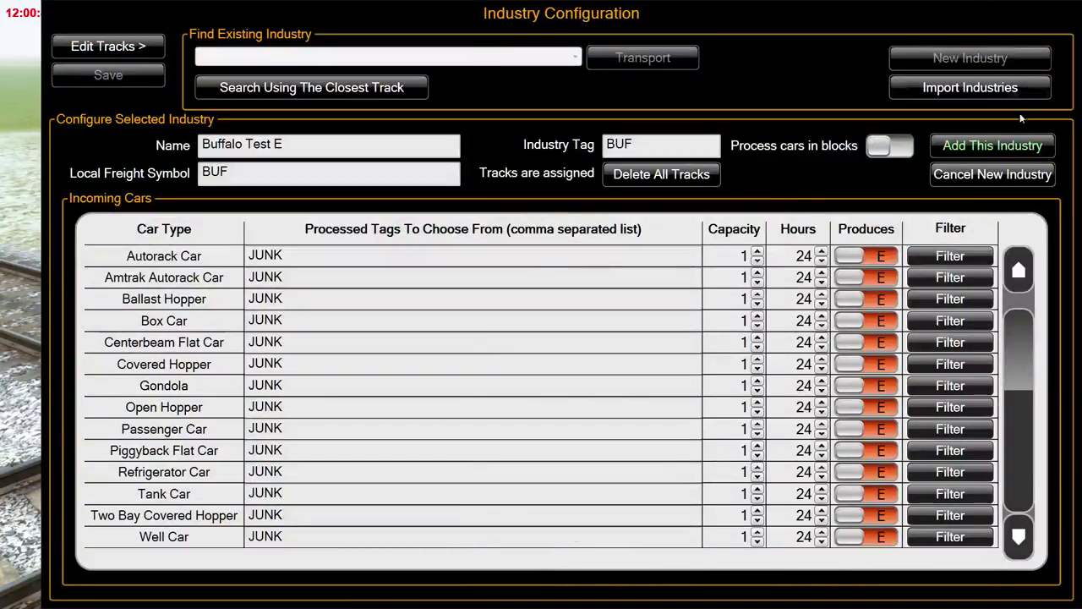
# Add the configured Buffalo Test E industry to the existing industries
pyautogui.click(988, 146)
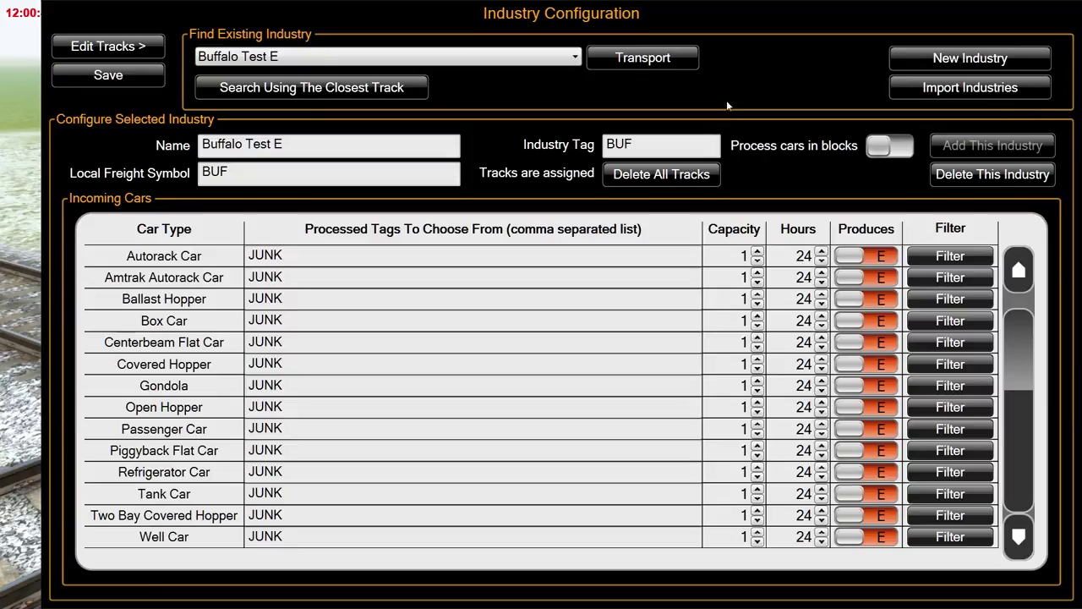
# Review the Buffalo Test E entry and its neighbours in the existing industries, and save and close the industry configuration
pyautogui.click(576, 58)
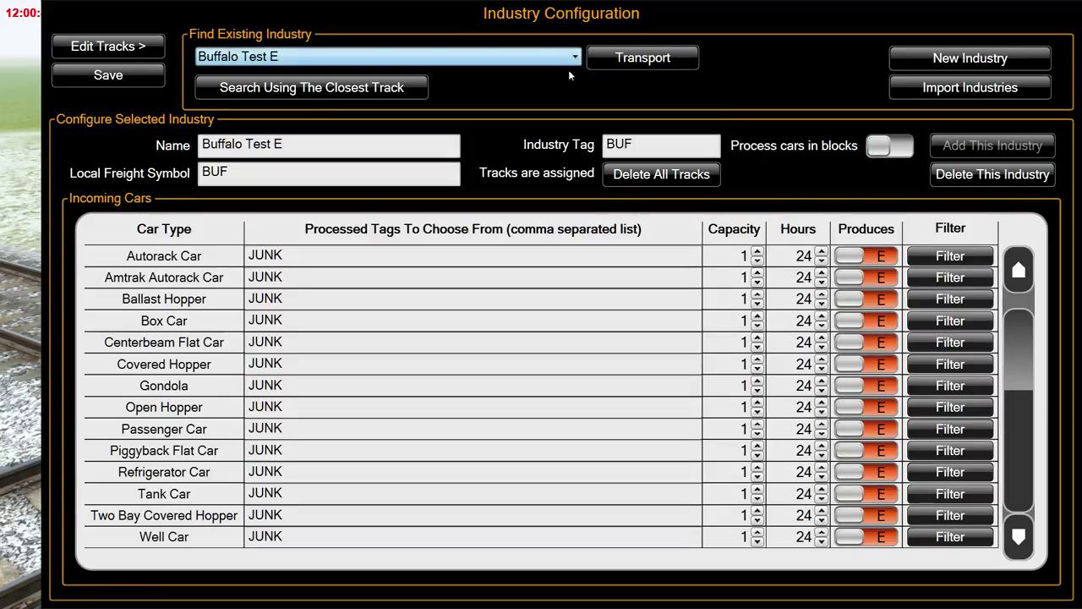
pyautogui.click(329, 113)
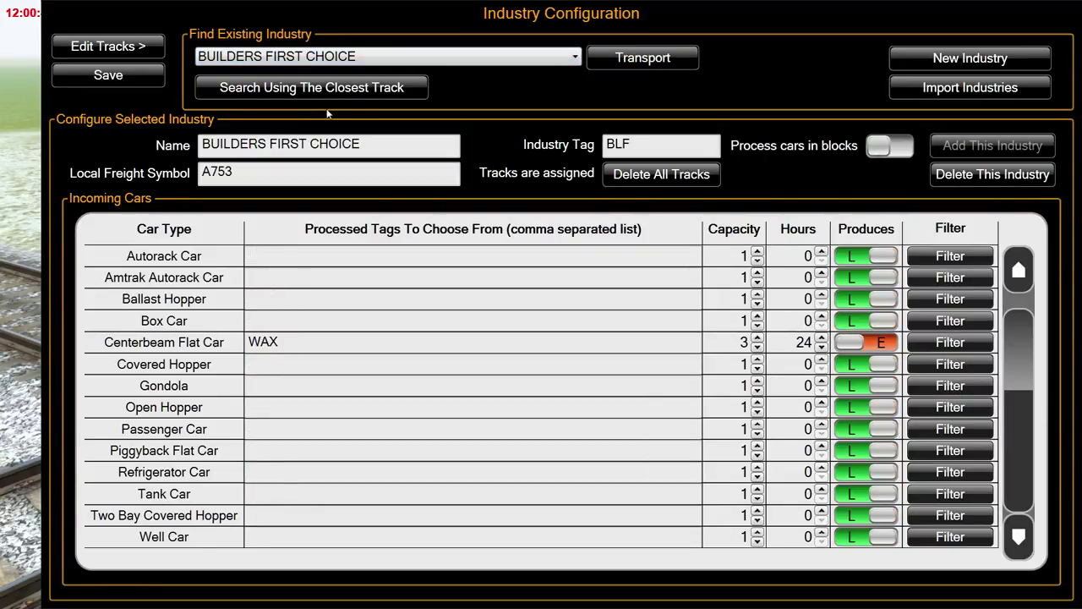
pyautogui.press('Up')
pyautogui.press('Up')
pyautogui.press('Down')
pyautogui.press('Up')
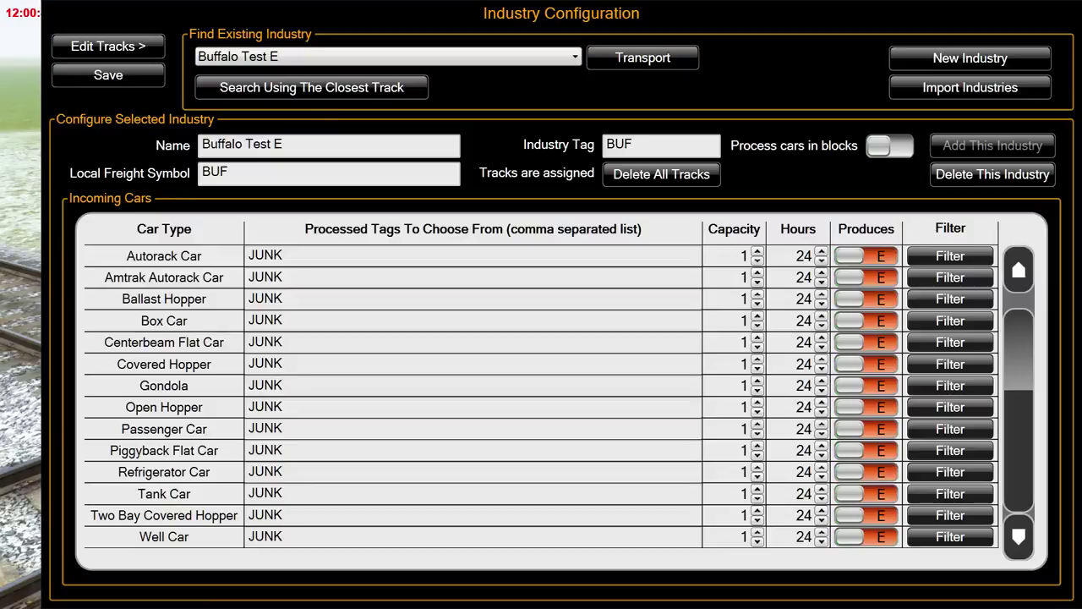
pyautogui.press('Down')
pyautogui.press('Up')
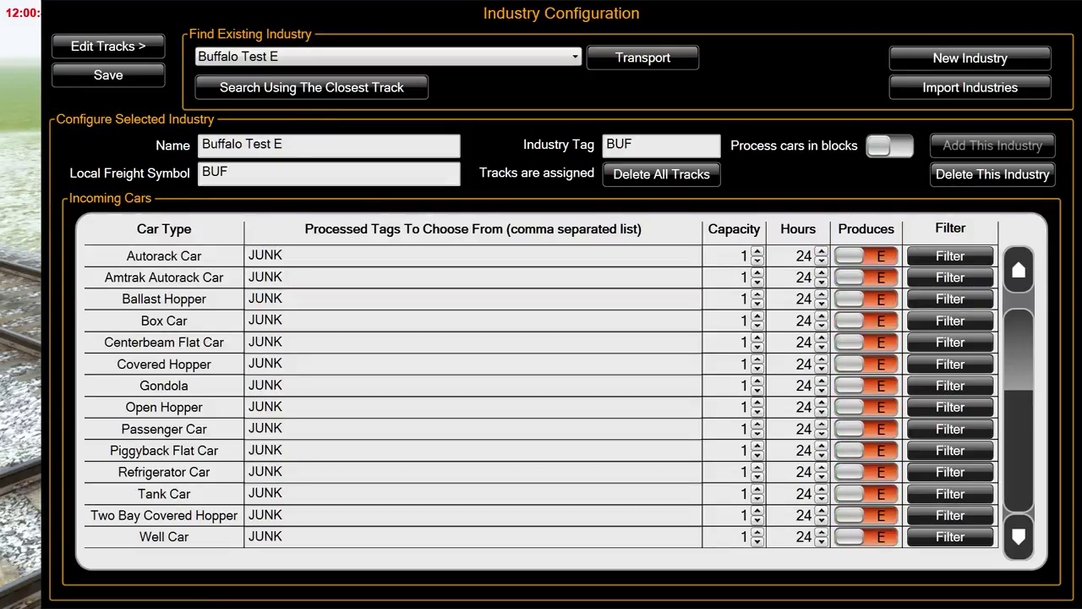
pyautogui.press('Down')
pyautogui.press('Up')
pyautogui.press('Down')
pyautogui.press('Up')
pyautogui.press('Escape')
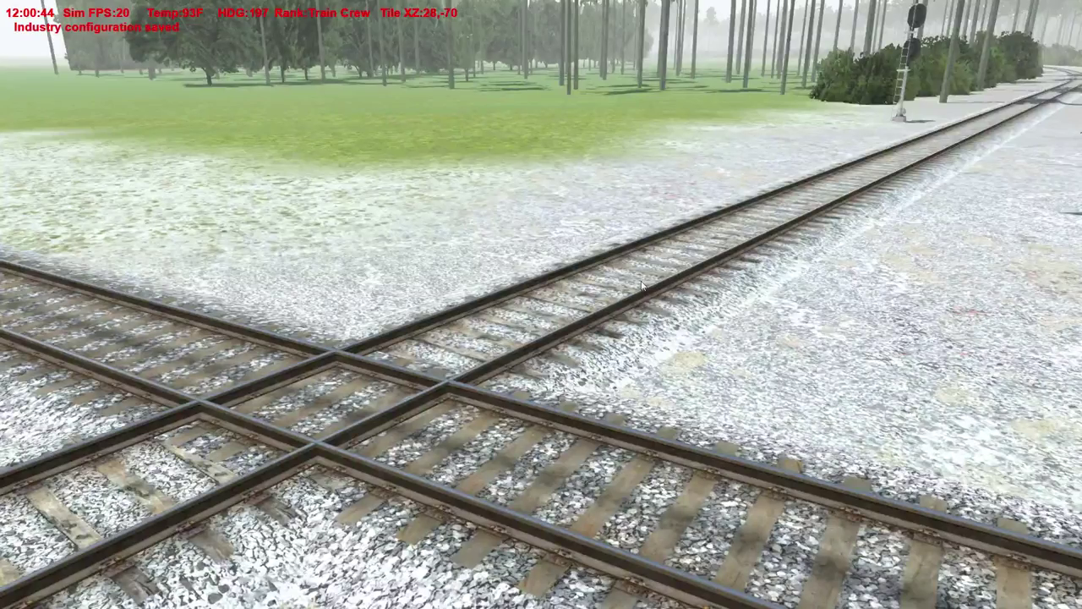
# Create a train symbol named TEST for the Mixed Freight train type at Norfolk Southern North Moncrief
pyautogui.hotkey('ctrl', 'a')
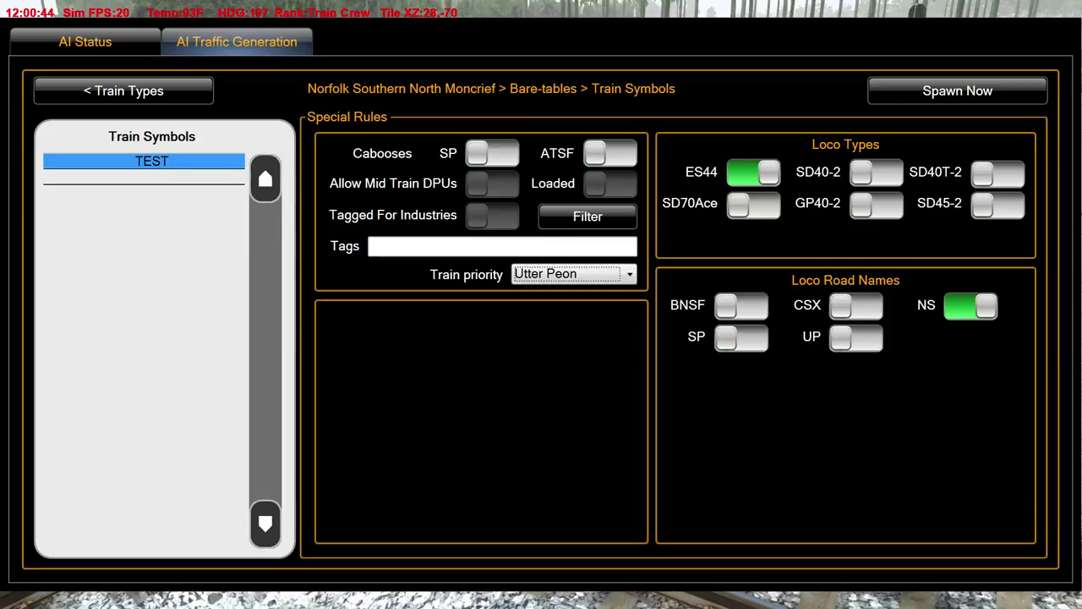
pyautogui.click(95, 93)
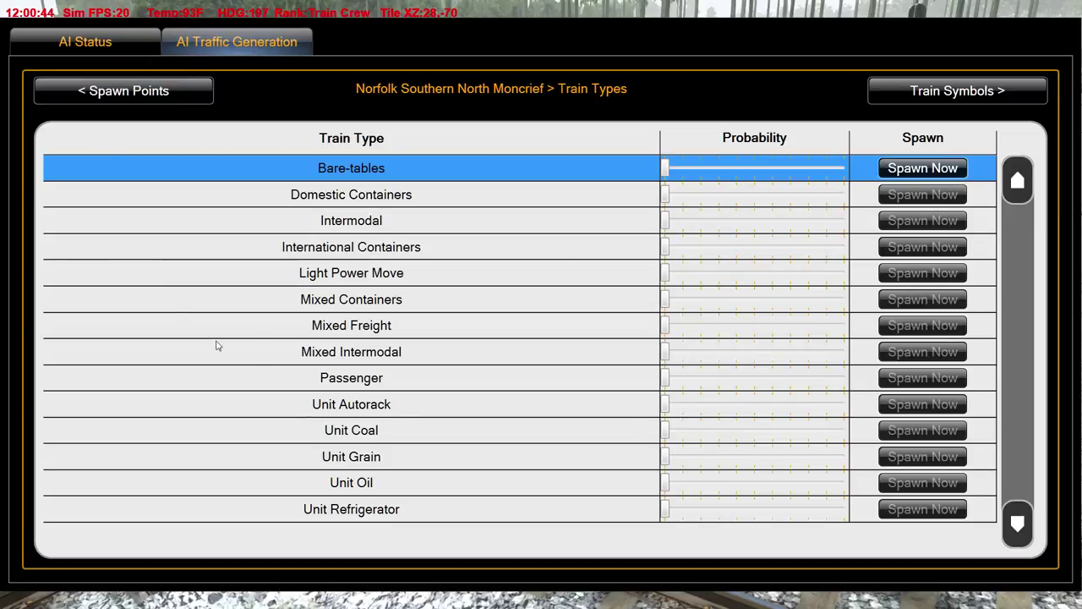
pyautogui.click(309, 329)
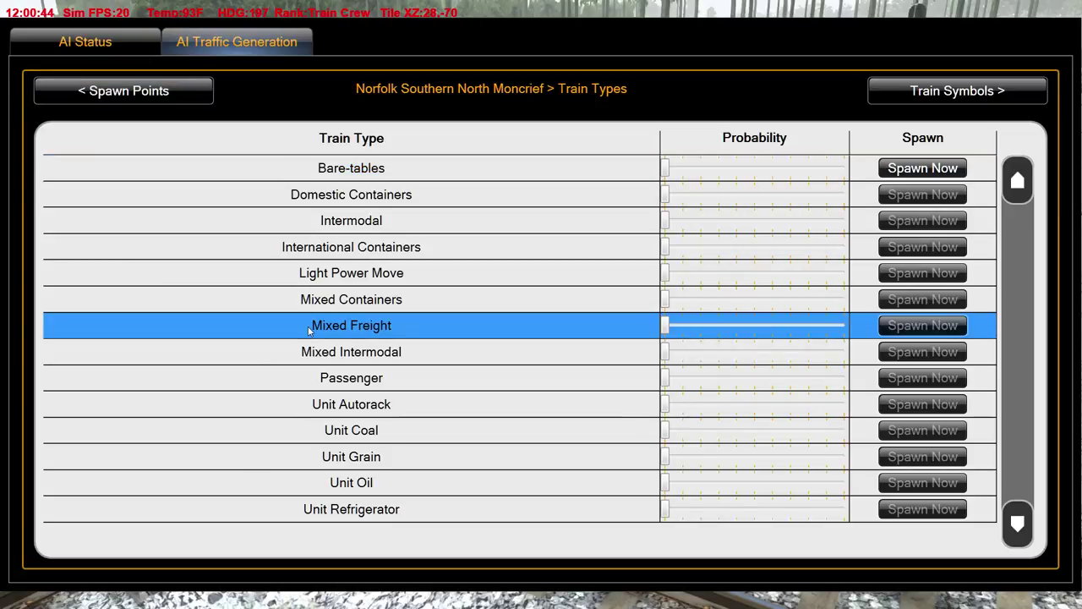
pyautogui.click(928, 90)
pyautogui.click(143, 160)
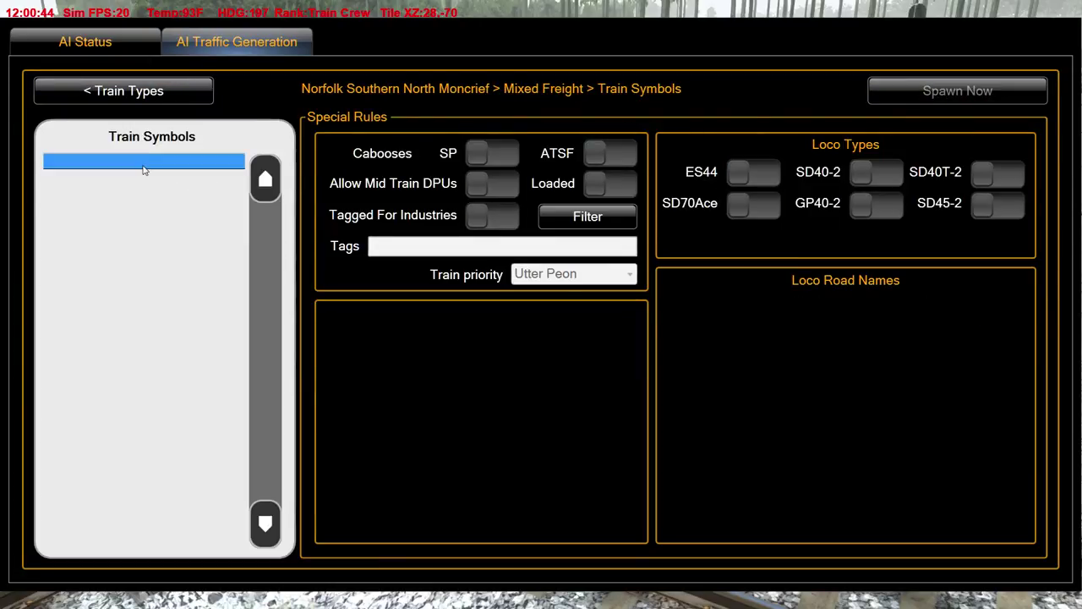
pyautogui.write('TEST')
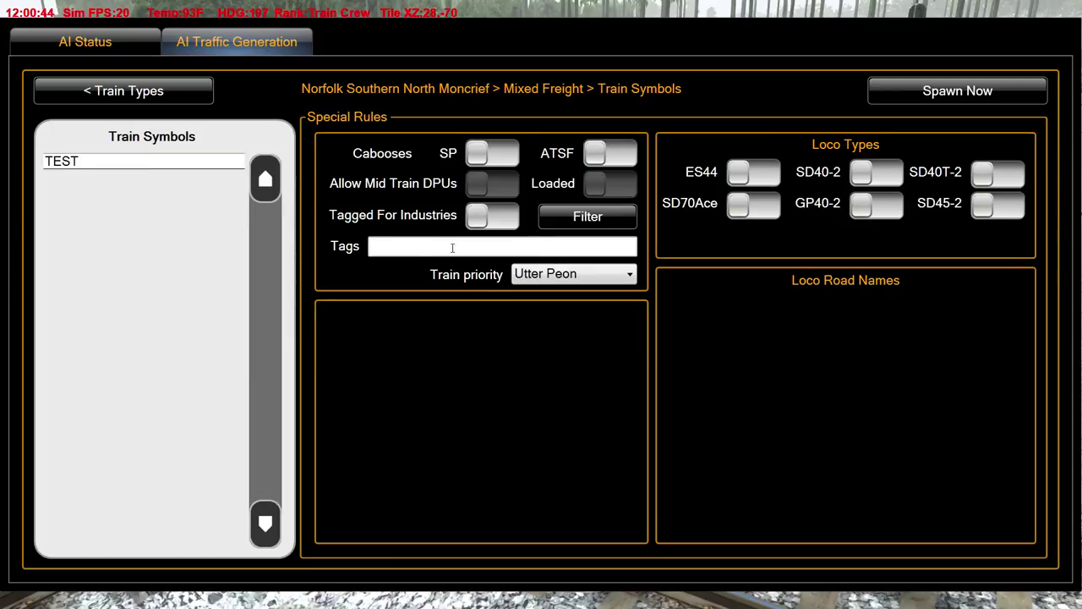
pyautogui.press('Return')
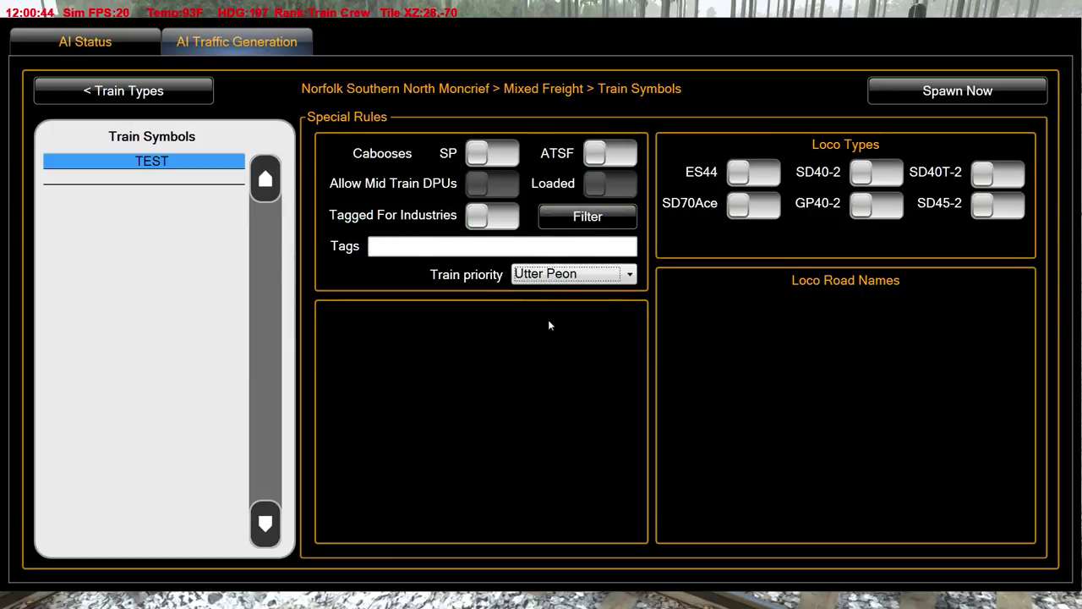
# Tag the TEST symbol's cars for industries and include only the BUF local freight symbol in its filter
pyautogui.click(479, 217)
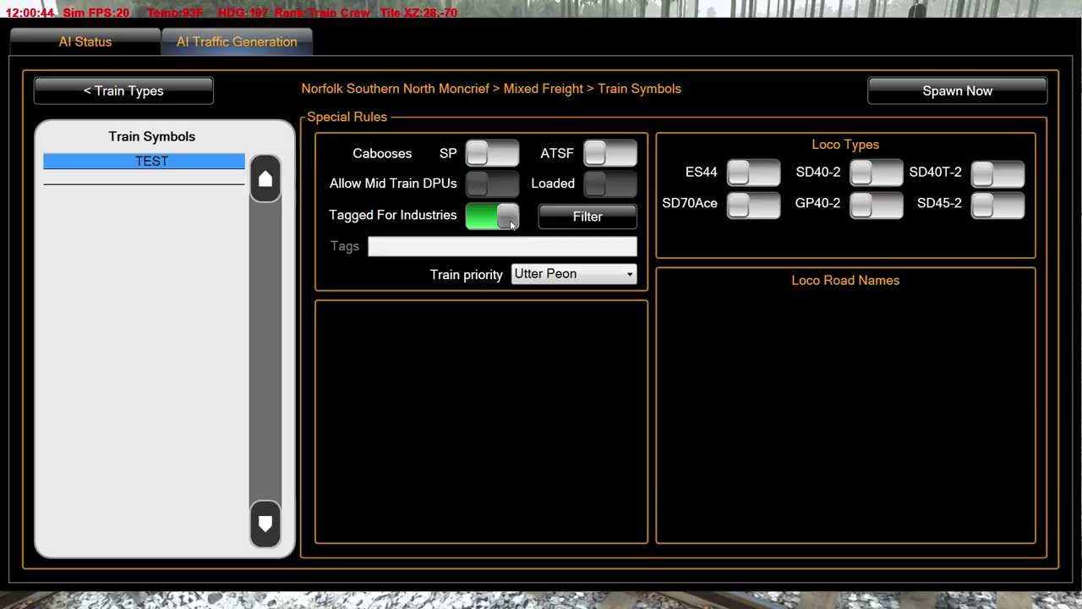
pyautogui.click(575, 222)
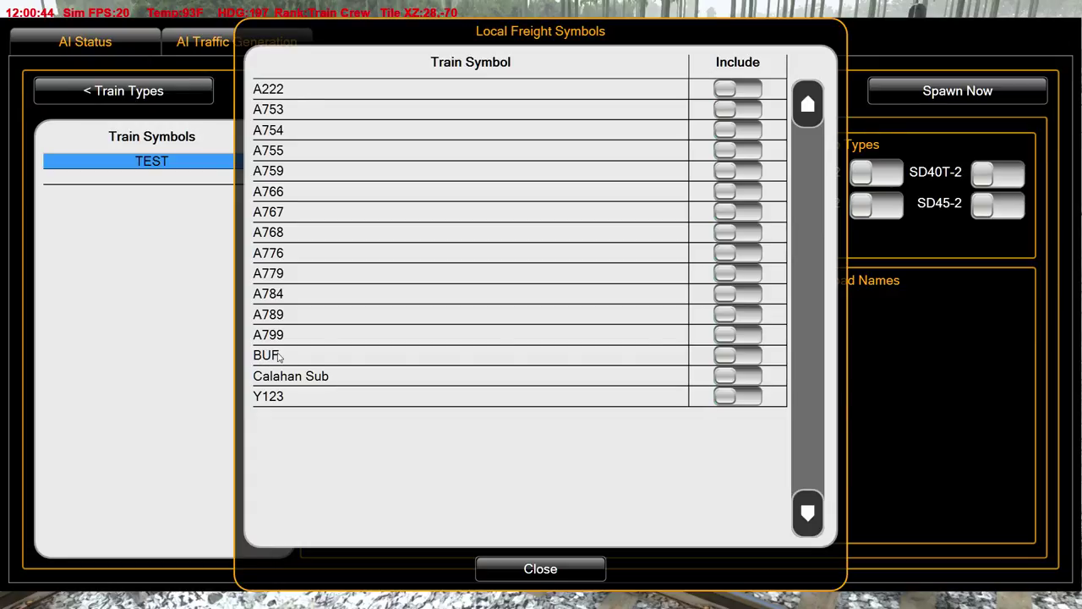
pyautogui.click(736, 356)
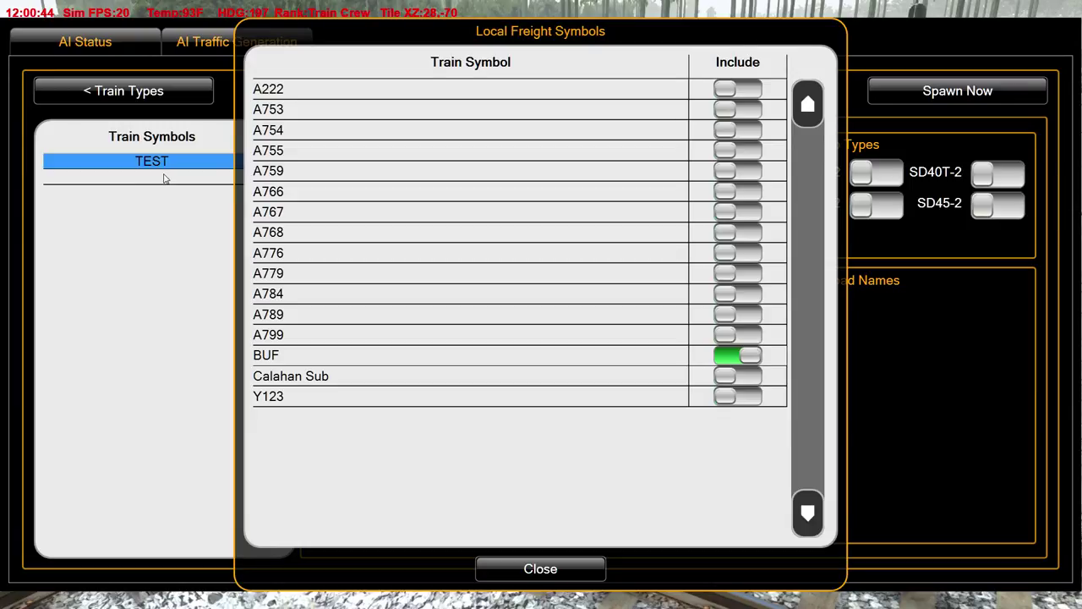
pyautogui.click(528, 565)
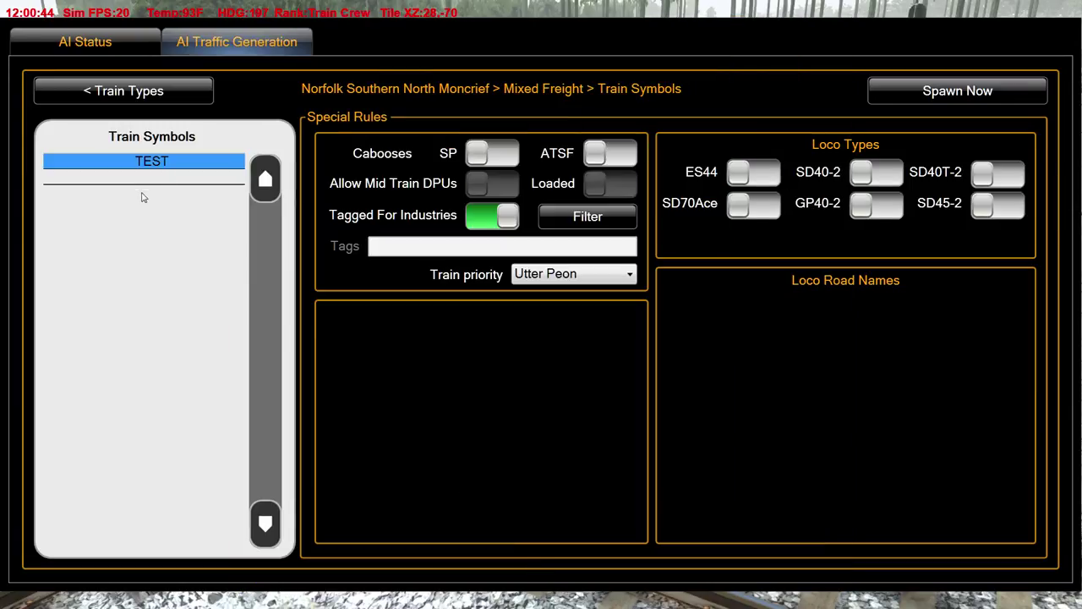
# Rename the Mixed Freight train symbol TEST as TEST1
pyautogui.doubleClick(146, 165)
pyautogui.click(145, 166)
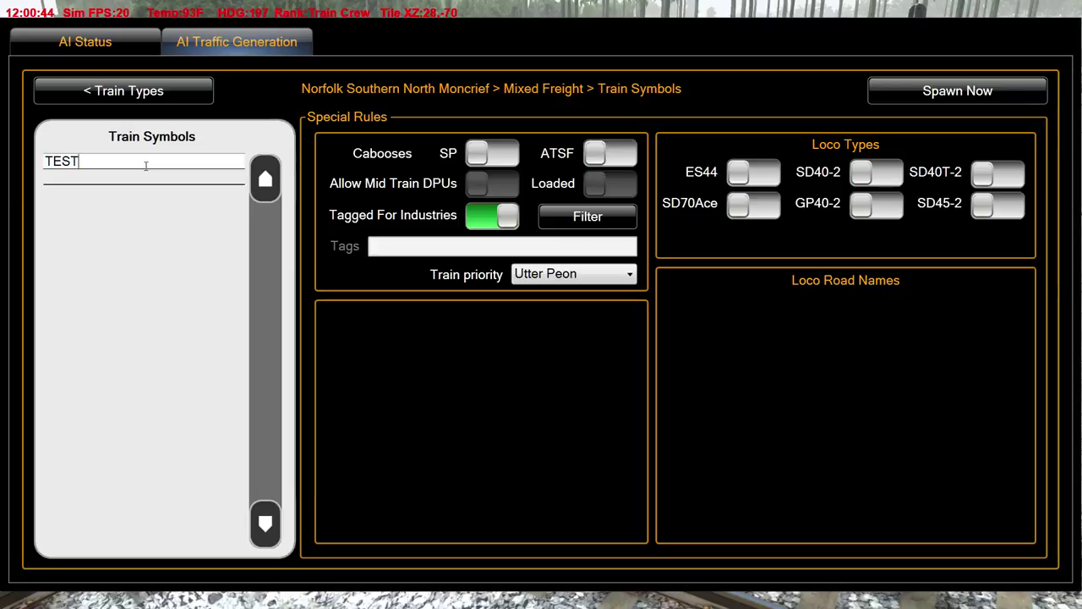
pyautogui.write('1')
pyautogui.press('Return')
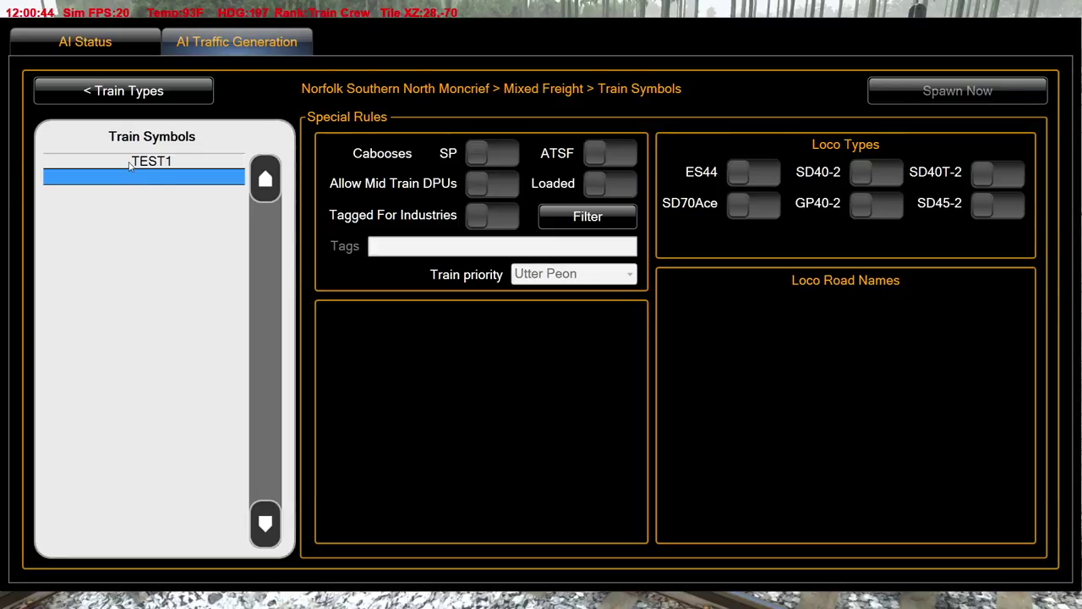
# Add a second Mixed Freight train symbol named TEST2 and enable Tagged For Industries for it
pyautogui.click(130, 166)
pyautogui.doubleClick(130, 181)
pyautogui.write('TE')
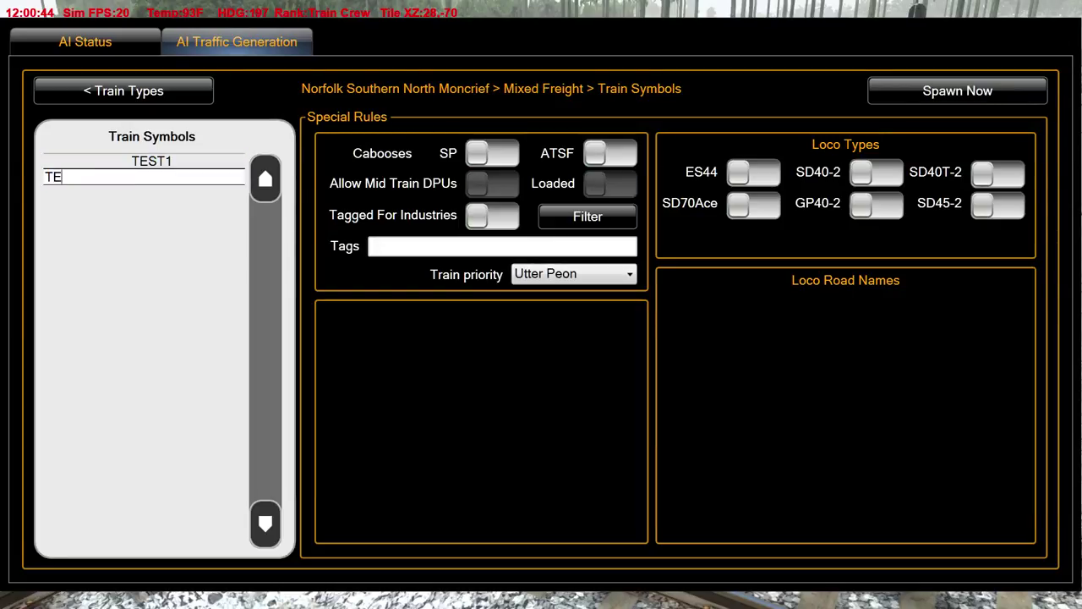
pyautogui.write('ST2')
pyautogui.click(179, 165)
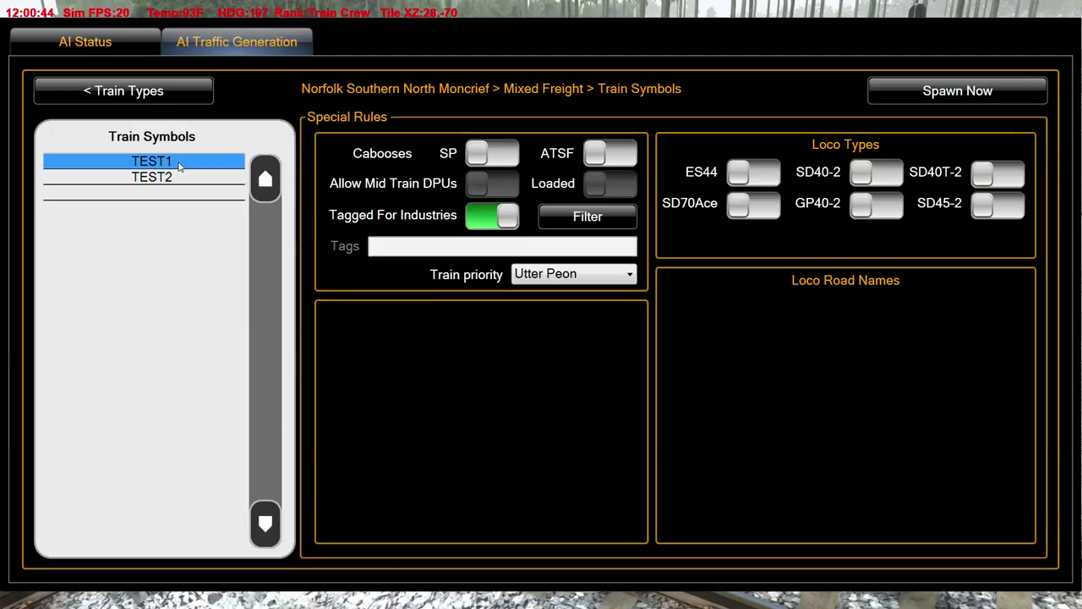
pyautogui.click(179, 181)
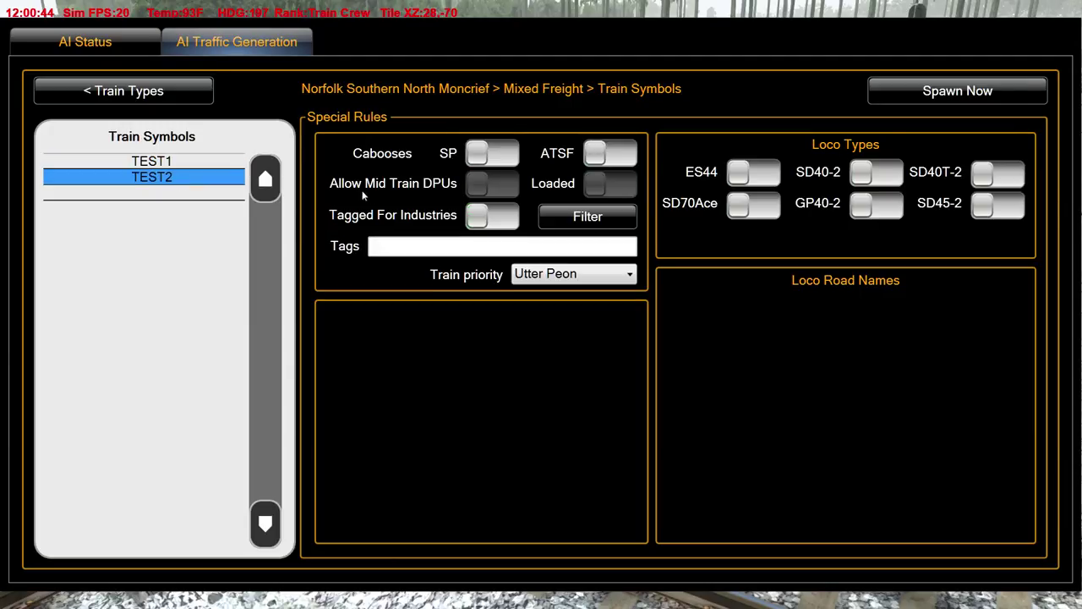
pyautogui.click(487, 220)
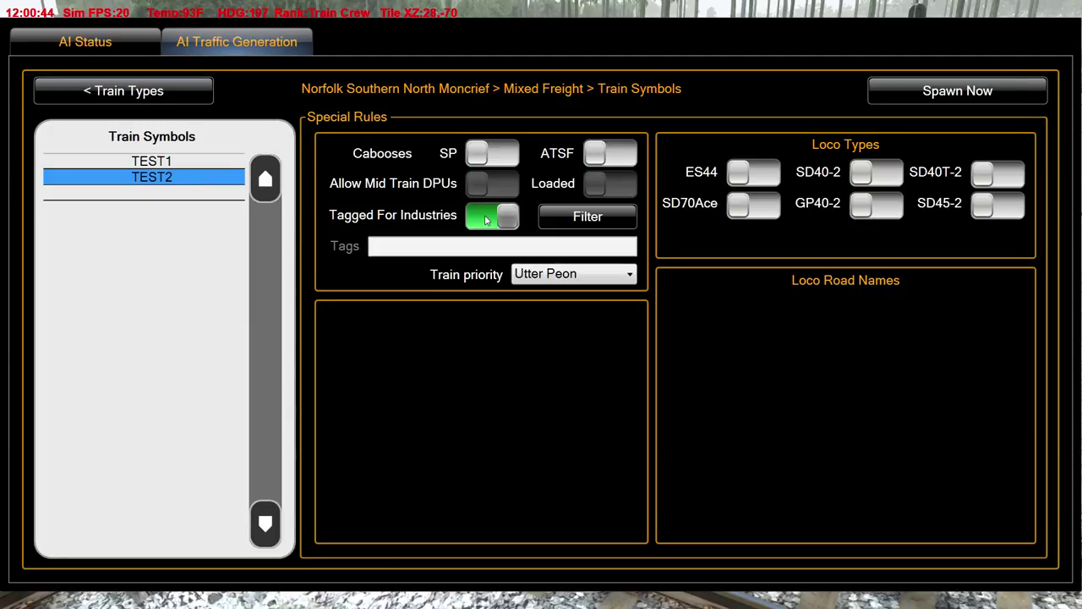
# Compare the TEST1 and TEST2 rules, and spawn a TEST1 train at Norfolk Southern North Moncrief
pyautogui.click(192, 163)
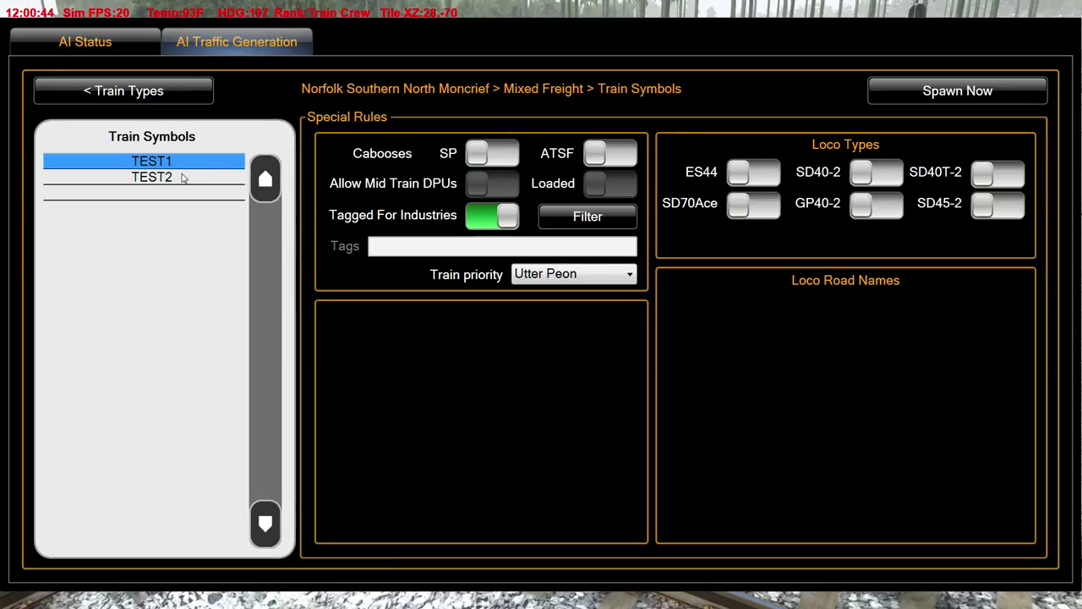
pyautogui.click(180, 181)
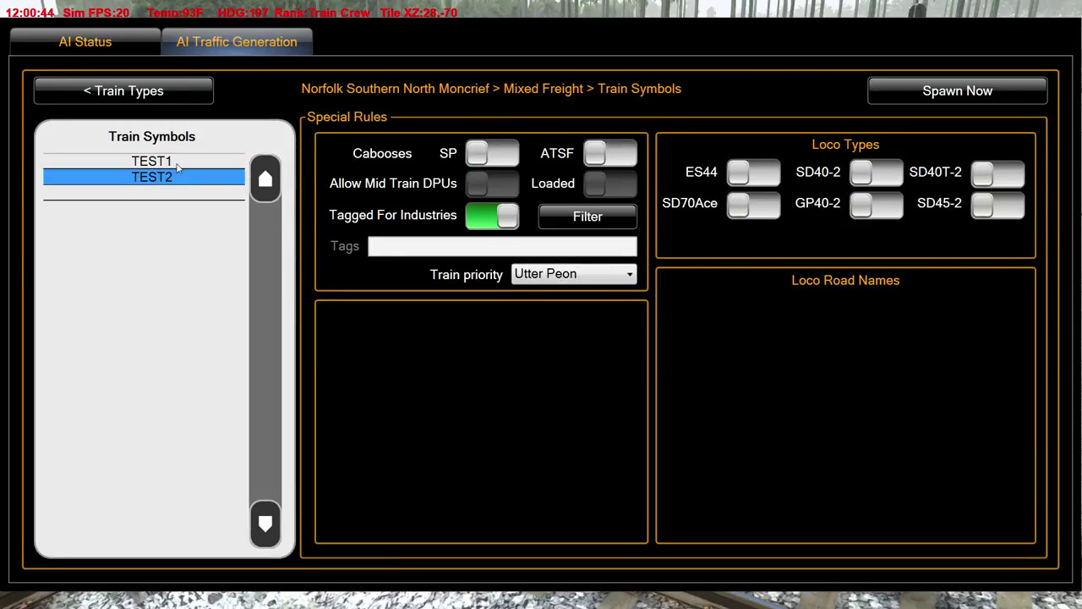
pyautogui.click(211, 162)
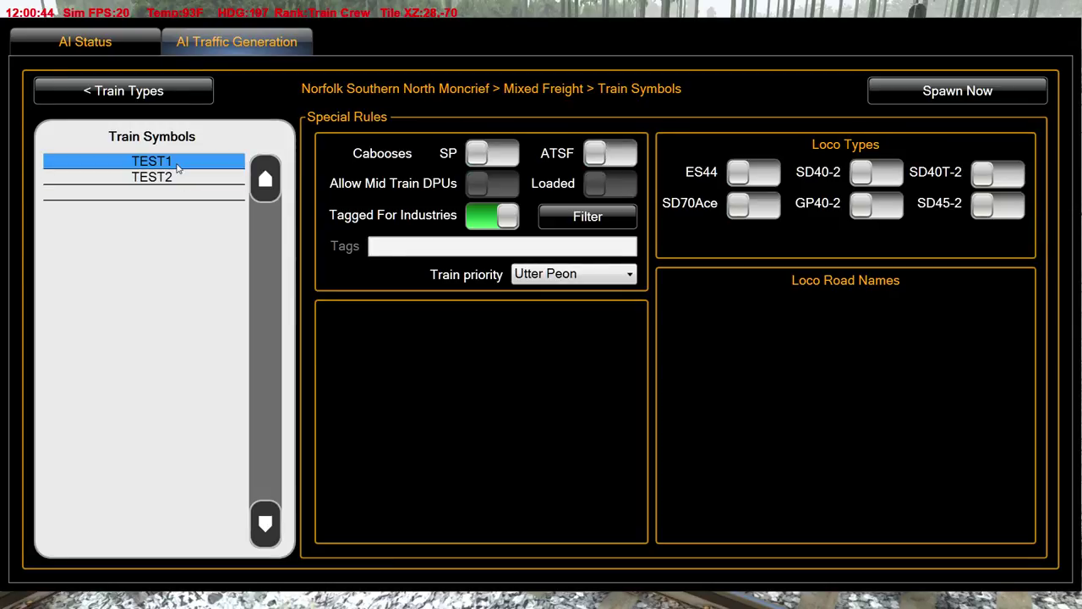
pyautogui.click(930, 100)
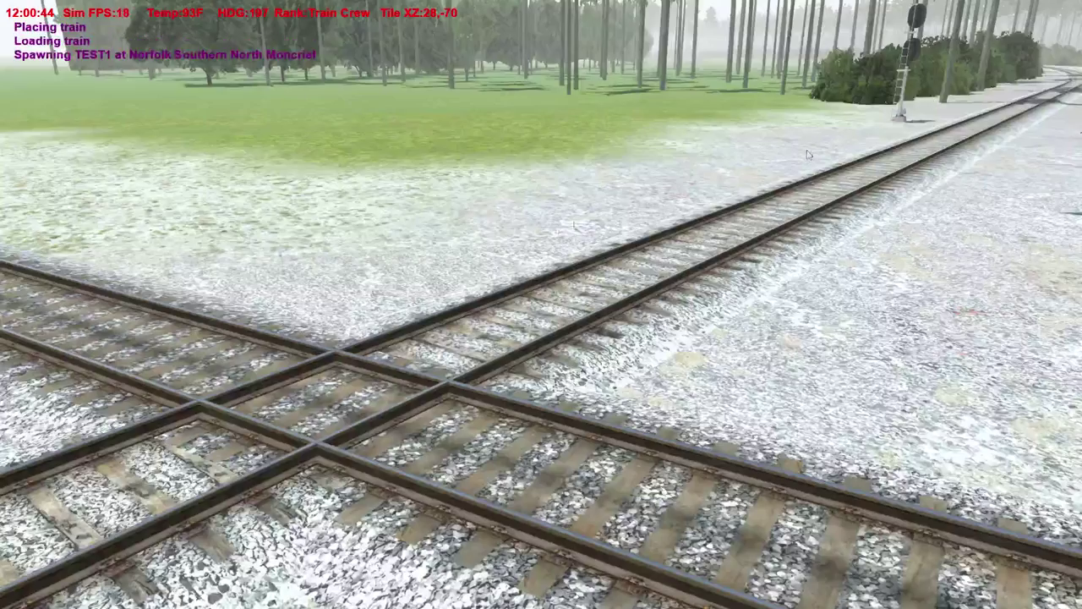
# Go to Moncrief from the dispatch screen and follow the Norfolk Southern track out to the spawned TEST1 train
pyautogui.press('F4')
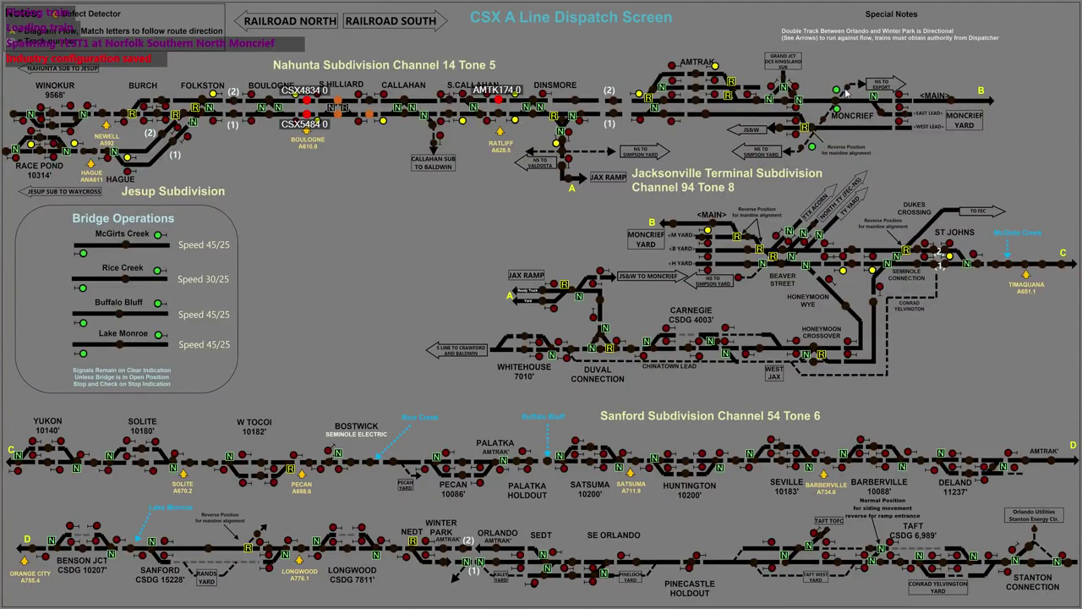
pyautogui.press('F4')
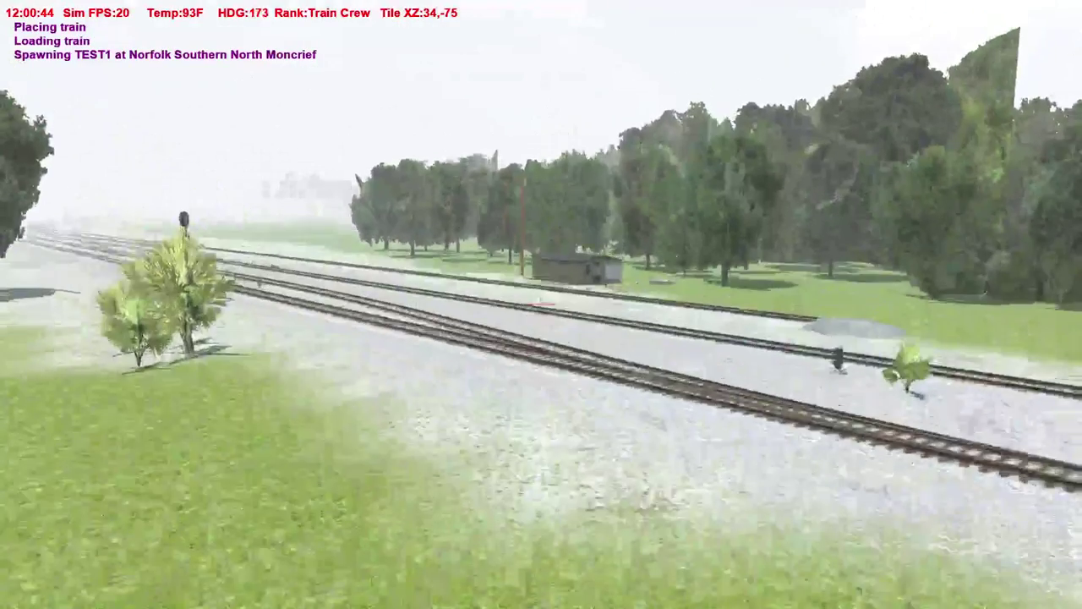
pyautogui.press('Right')
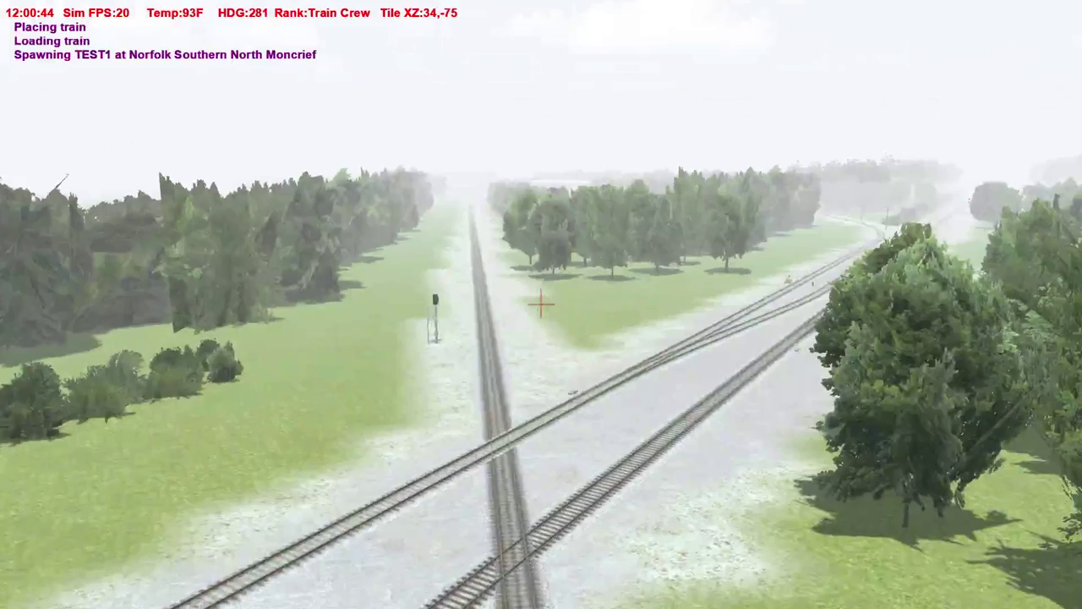
pyautogui.press('Right')
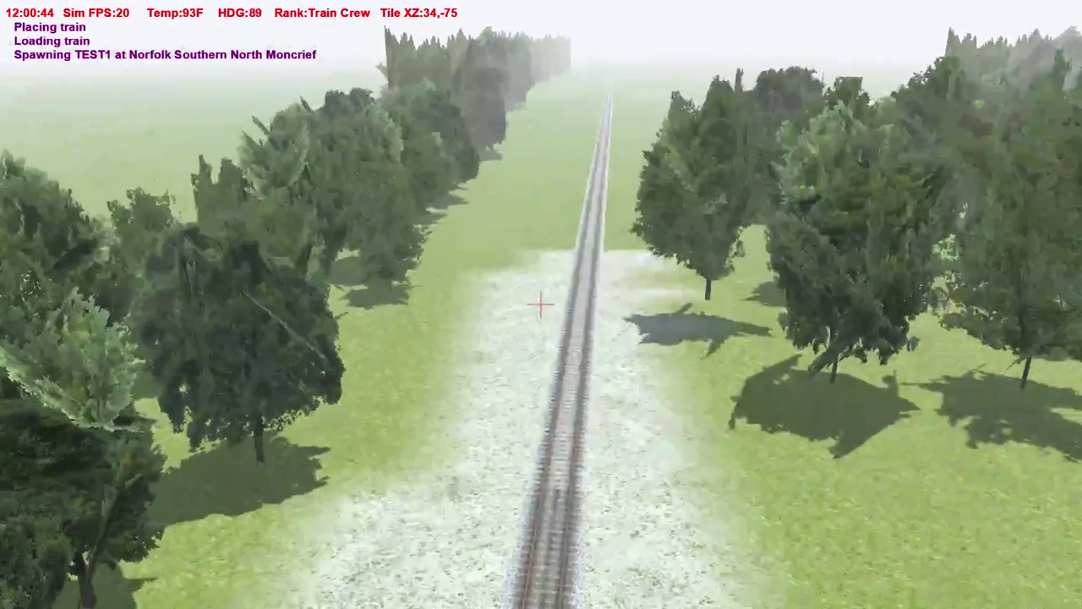
pyautogui.press('Up')
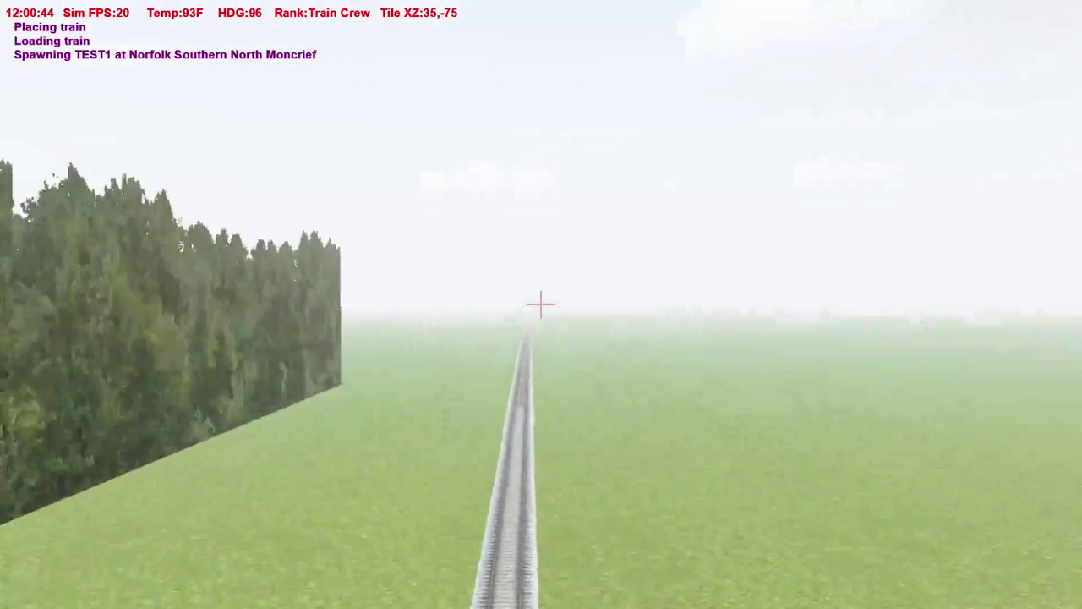
pyautogui.press('Up')
pyautogui.press('Left')
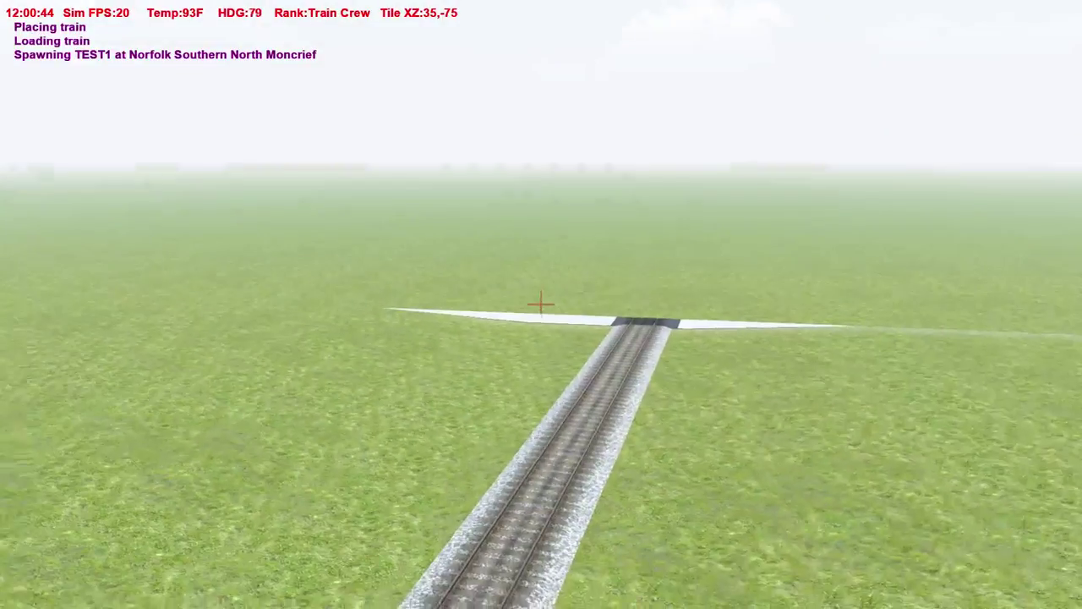
pyautogui.press('Right')
pyautogui.press('Up')
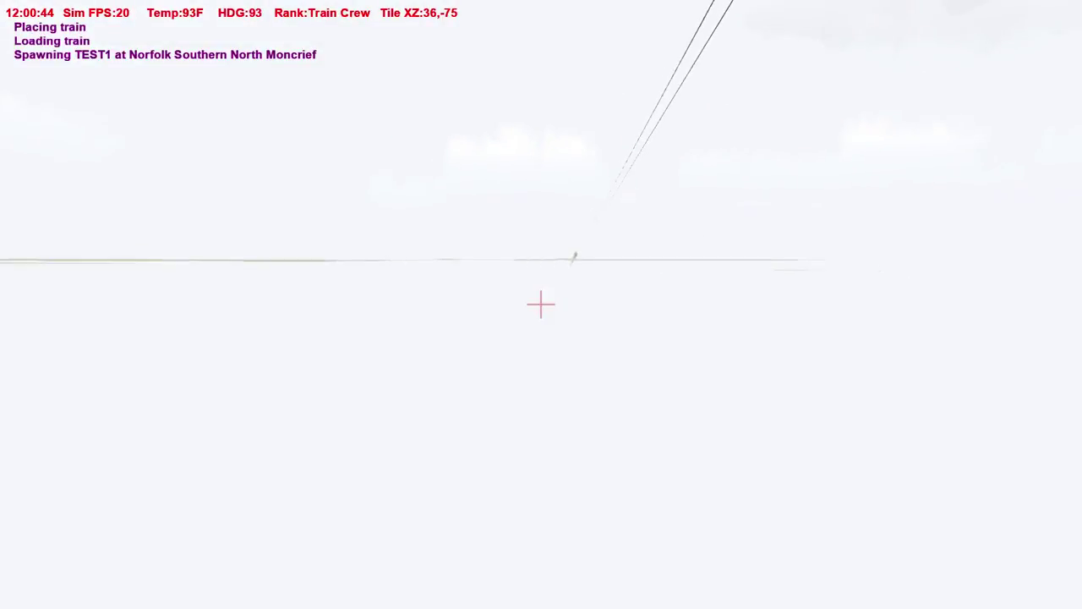
pyautogui.press('Up')
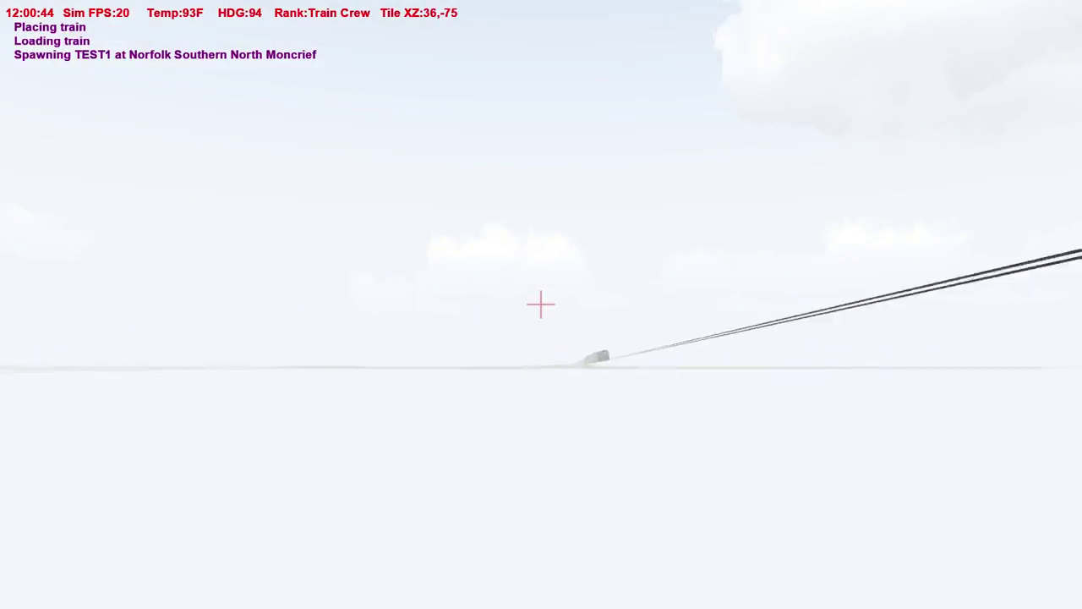
pyautogui.press('Up')
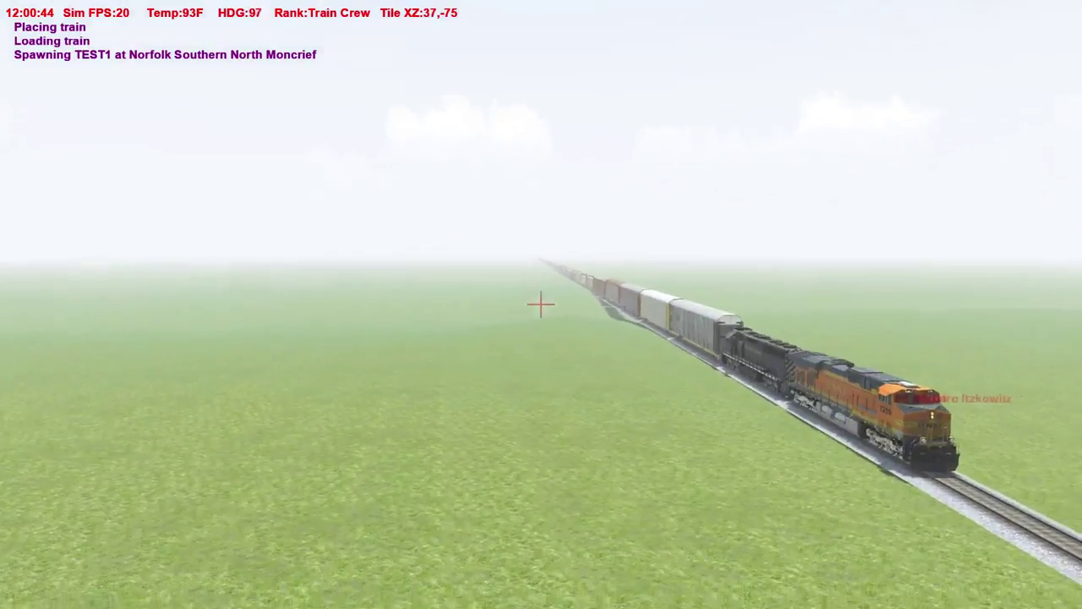
# Turn on milepost tags and set the railcar tags to show each car's Destination on the TEST1 train
pyautogui.rightClick(541, 304)
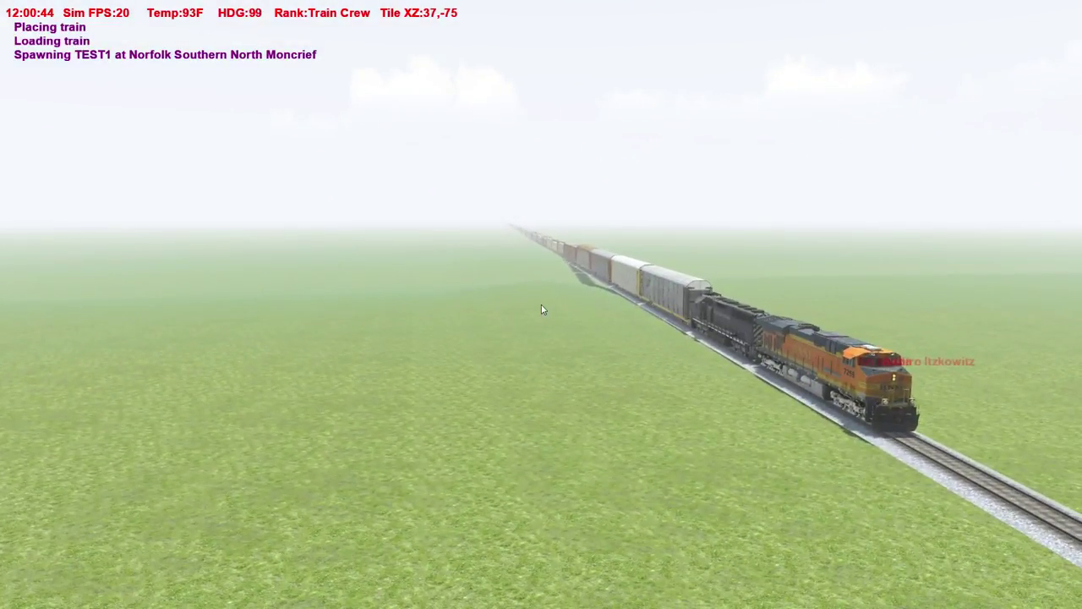
pyautogui.press('t')
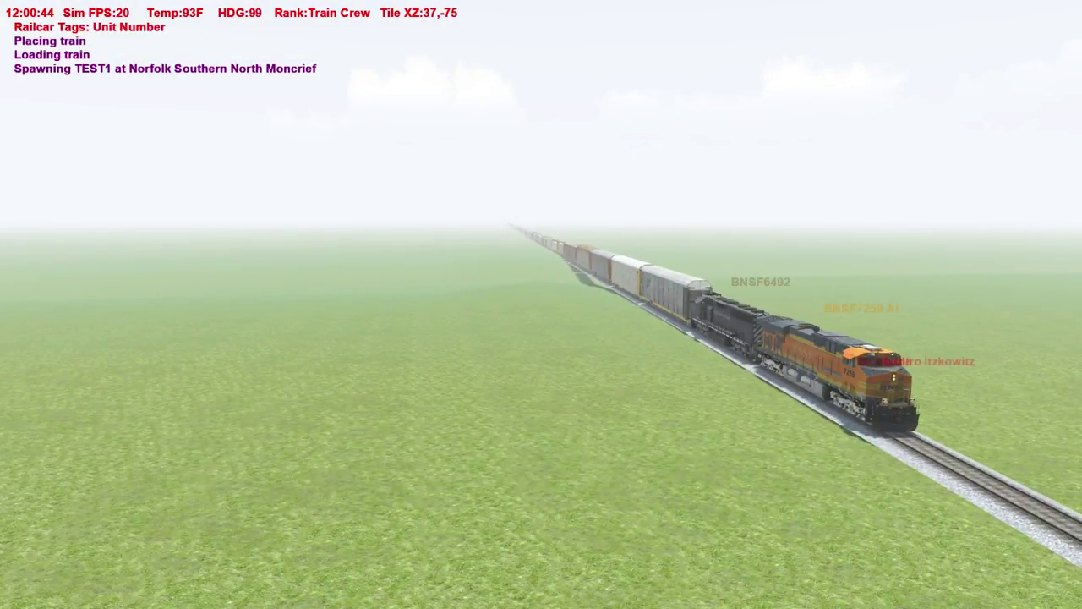
pyautogui.press('m')
pyautogui.press('t')
pyautogui.press('t')
pyautogui.press('t')
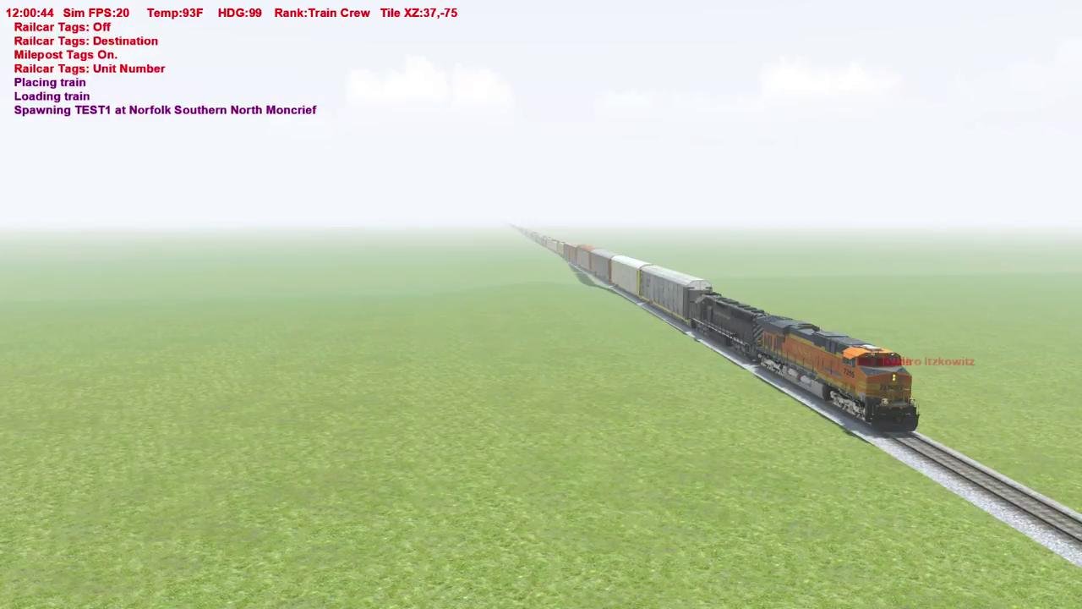
pyautogui.press('Up')
pyautogui.rightClick(542, 305)
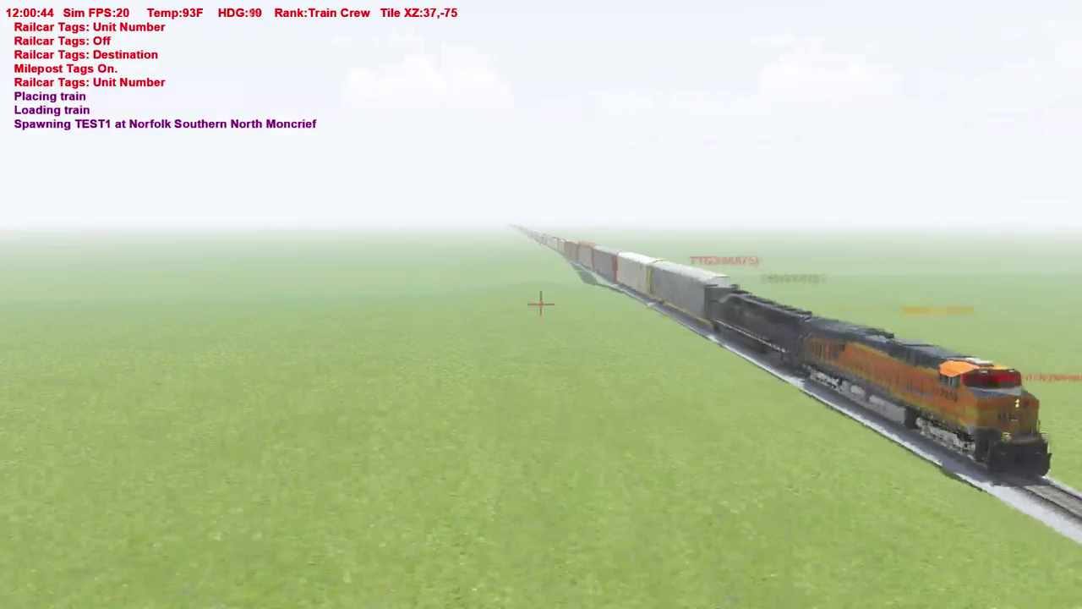
pyautogui.press('t')
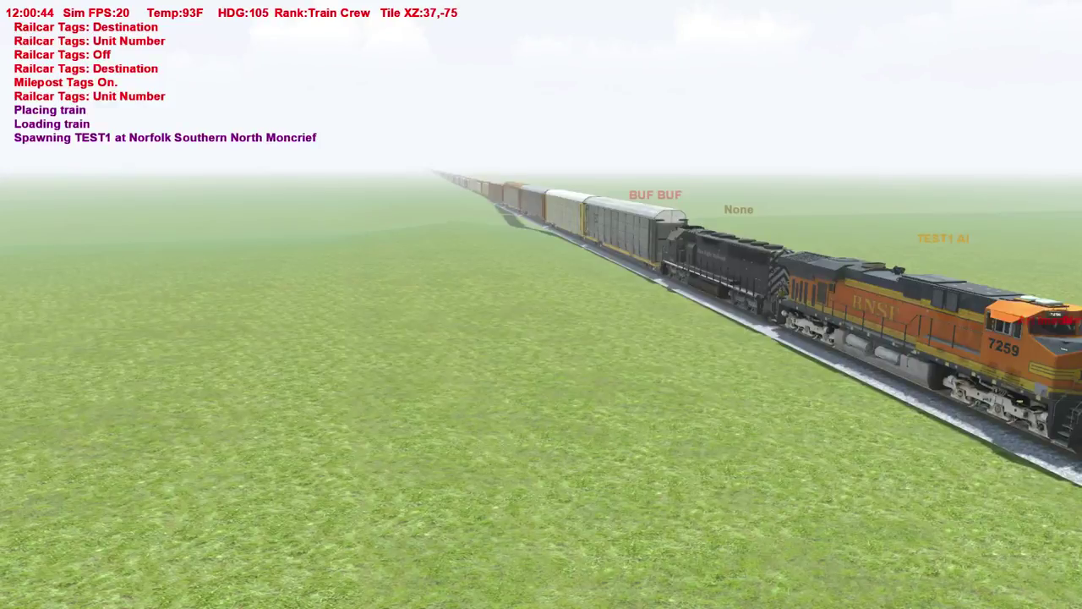
# Examine the destination tags on the TEST1 cars from the lead locomotives to the rear of the train
pyautogui.rightClick(542, 304)
pyautogui.press('Up')
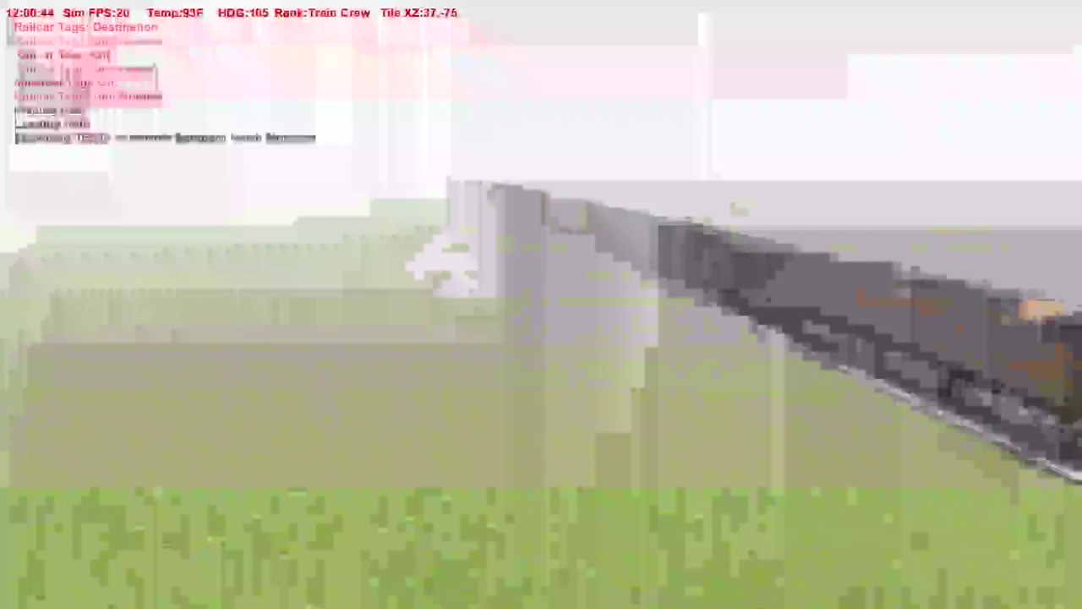
pyautogui.press('Up')
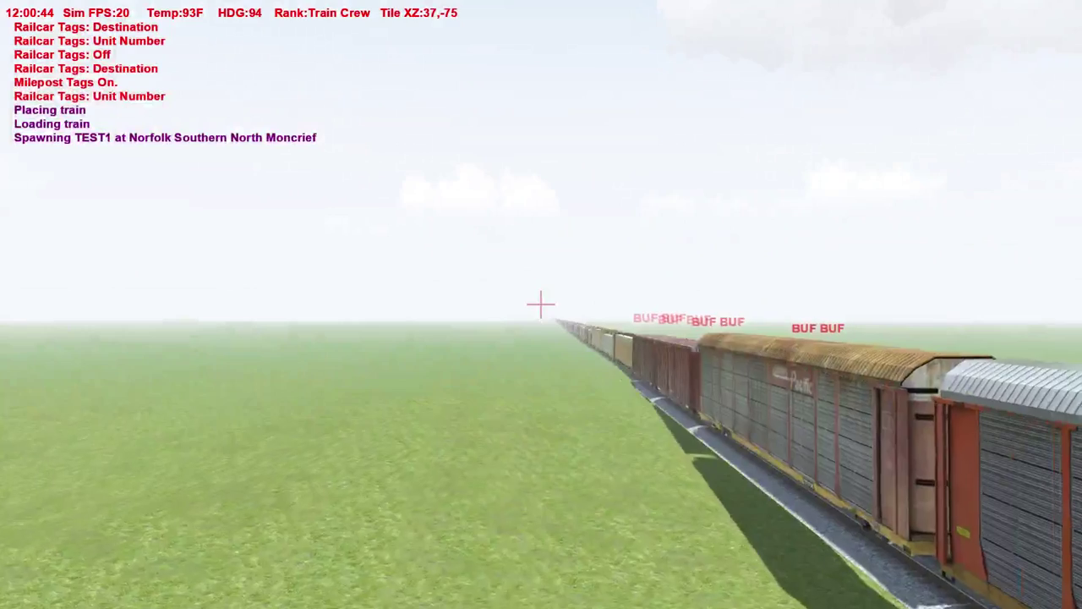
pyautogui.press('Up')
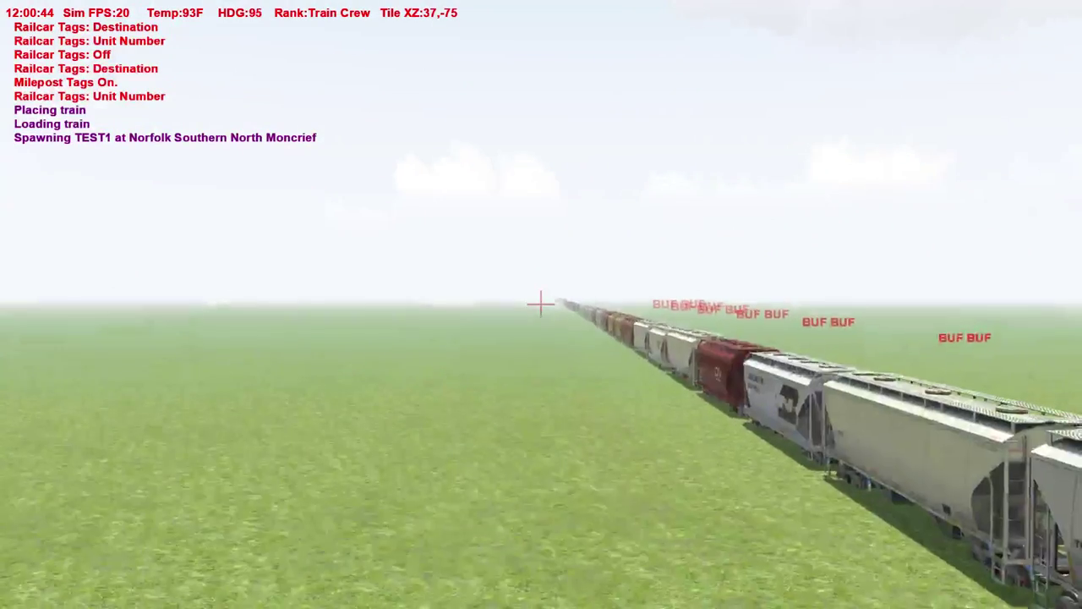
pyautogui.moveTo(542, 305); pyautogui.dragTo(542, 305)
pyautogui.press('Up')
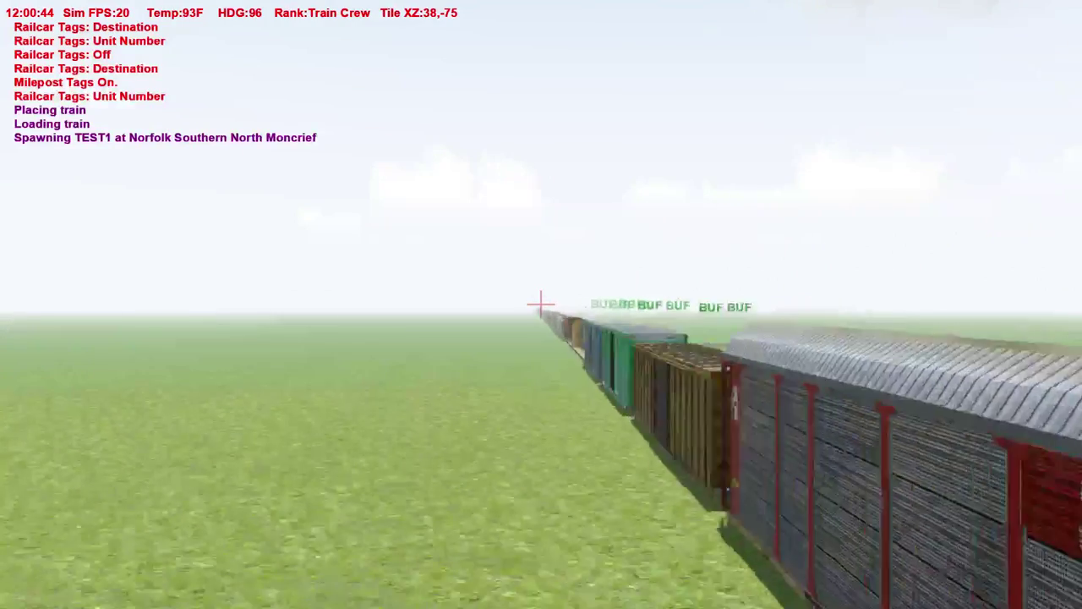
pyautogui.press('Up')
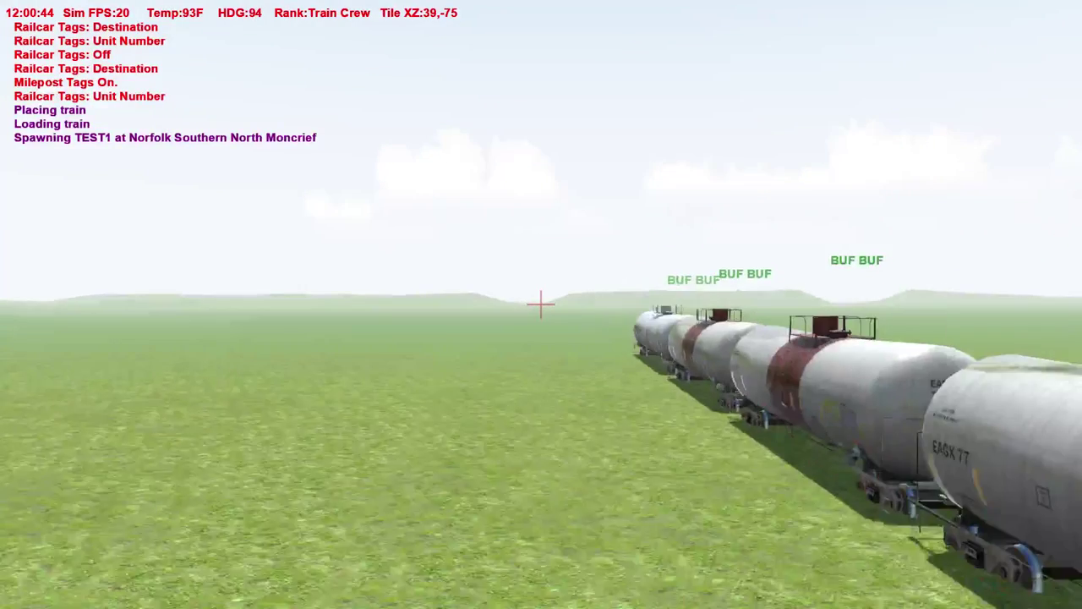
pyautogui.moveTo(541, 305); pyautogui.dragTo(542, 305)
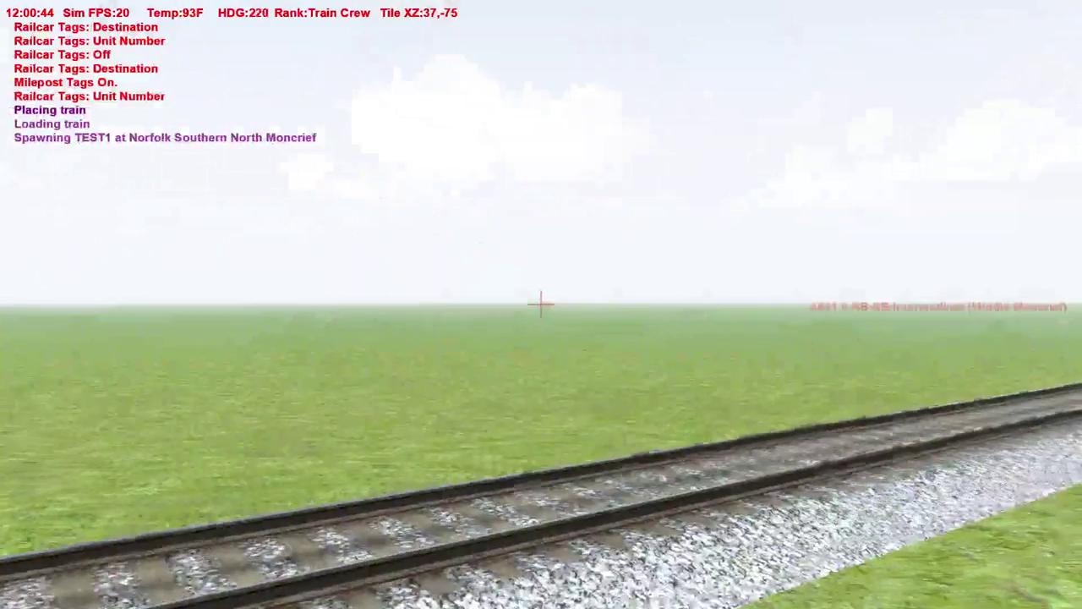
# Return to the lead locomotive of the TEST1 AI train and delete the train
pyautogui.press('Left')
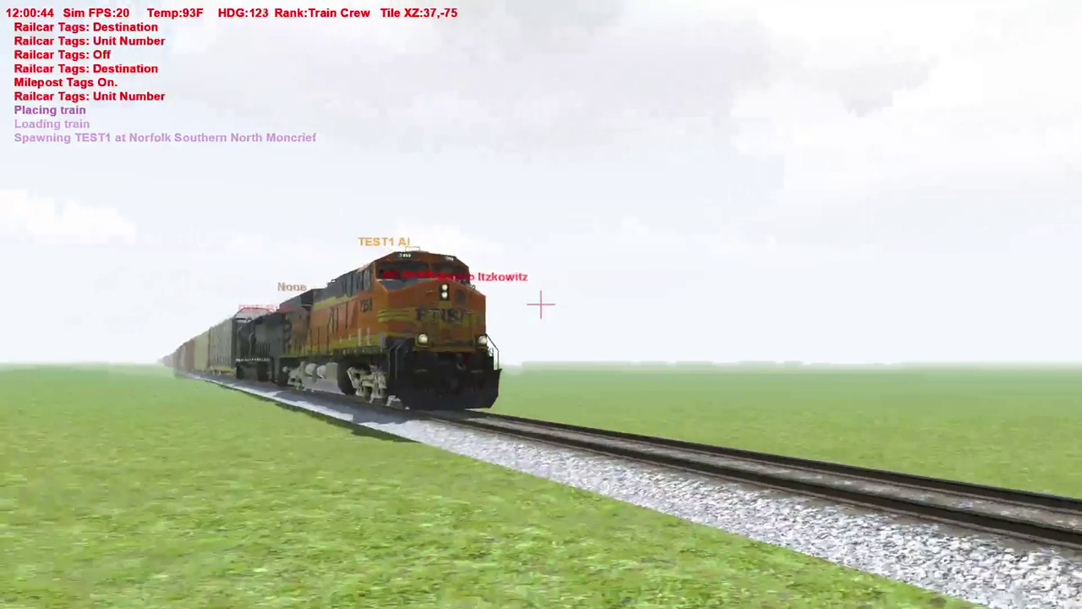
pyautogui.press('Left')
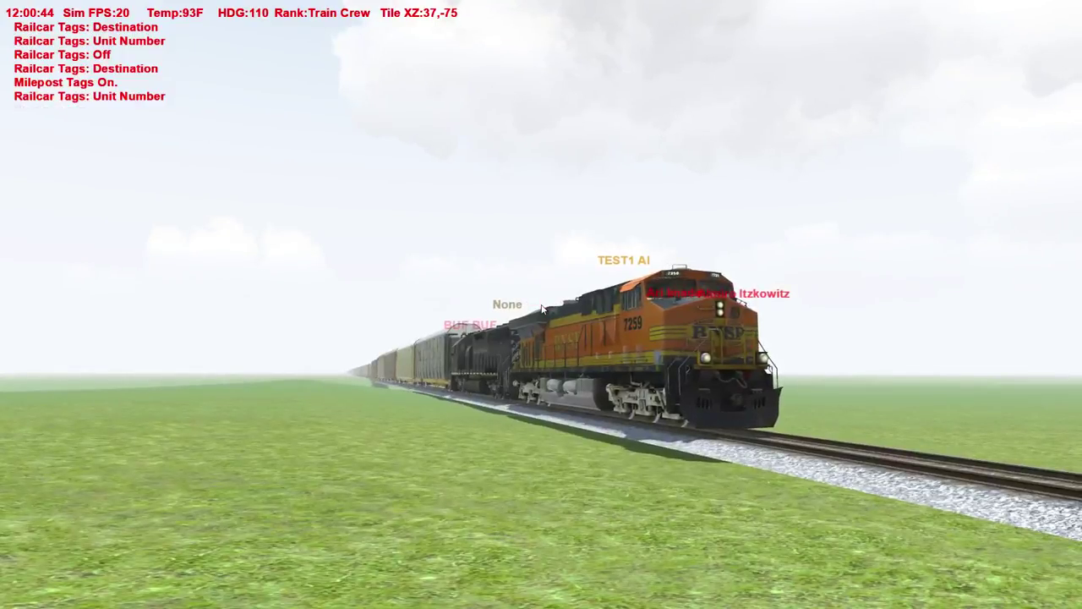
pyautogui.click(574, 346)
pyautogui.click(995, 119)
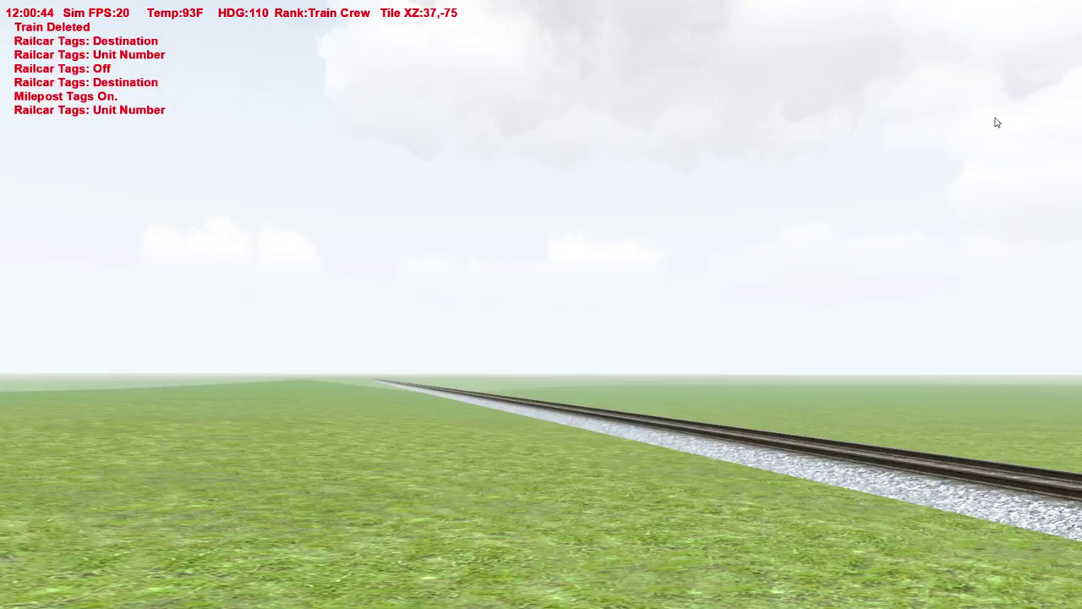
# Spawn a Mixed Freight train with the symbol TEST2 at Norfolk Southern North Moncrief
pyautogui.hotkey('ctrl', 'a')
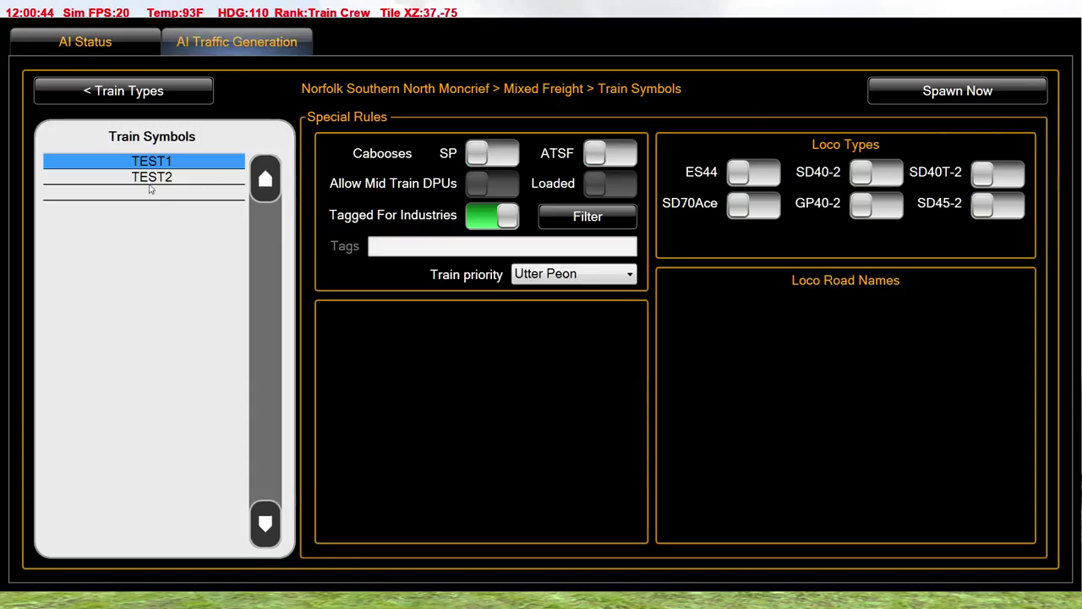
pyautogui.click(149, 179)
pyautogui.click(991, 91)
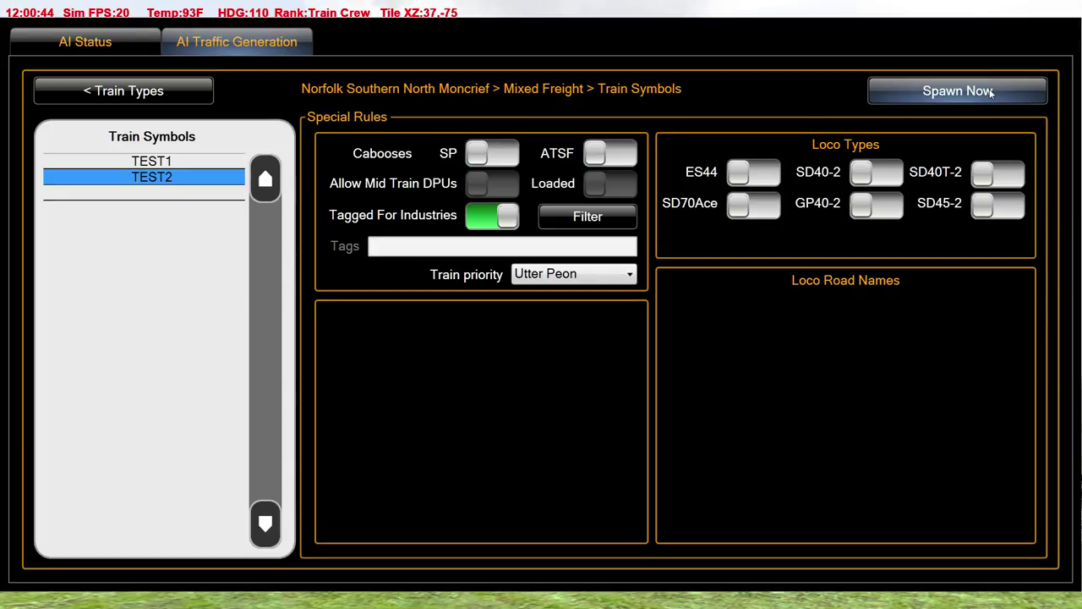
pyautogui.click(992, 91)
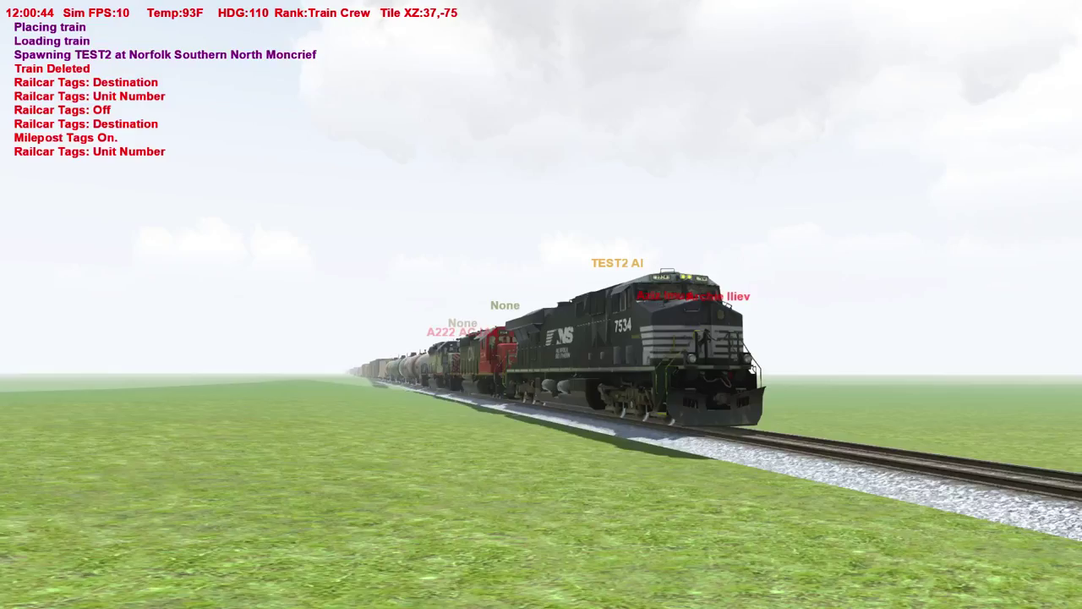
# Examine the destination tags on the TEST2 cars along the whole train, including the NS covered hopper near the rear
pyautogui.press('pageup')
pyautogui.rightClick(501, 388)
pyautogui.press('Up')
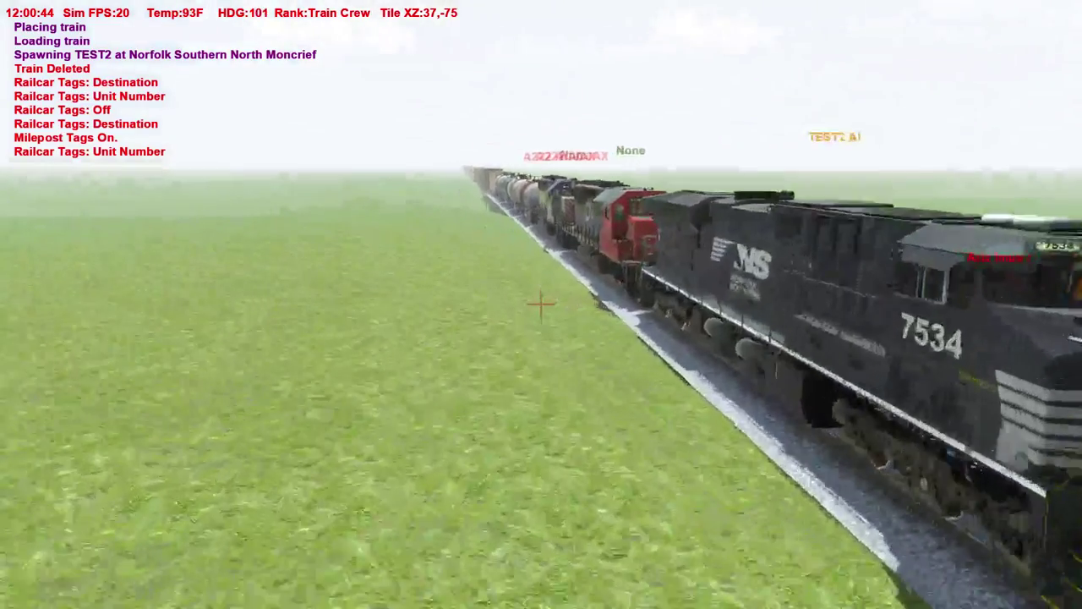
pyautogui.press('Up')
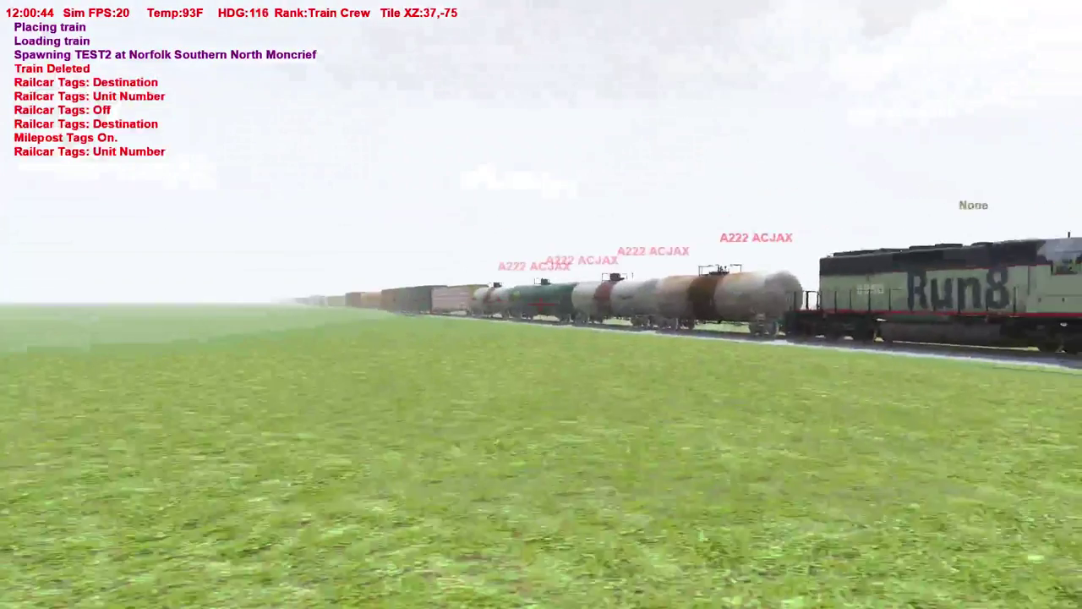
pyautogui.press('Up')
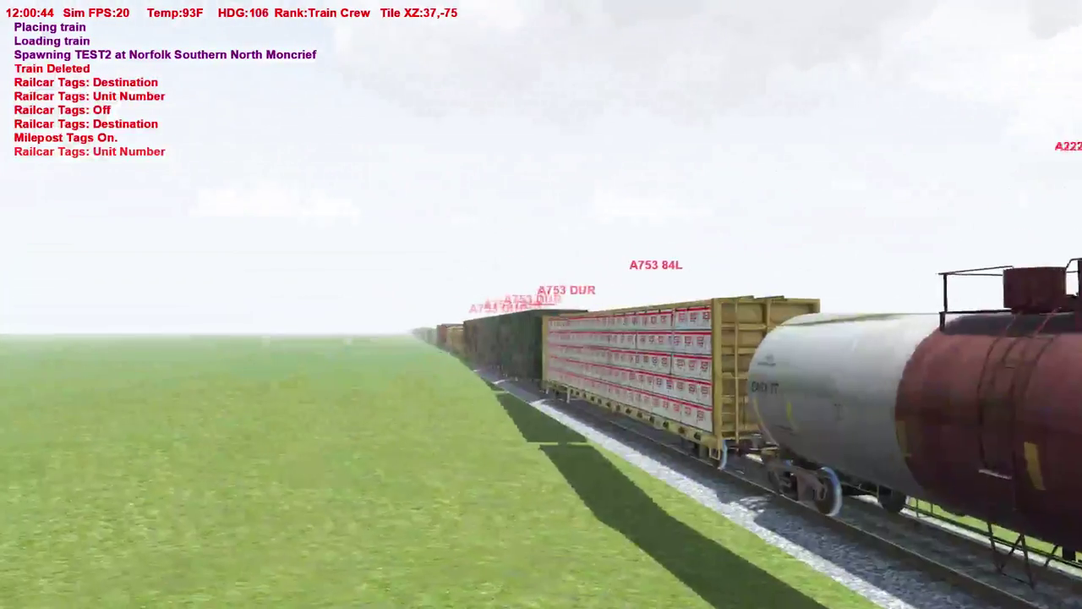
pyautogui.press('Up')
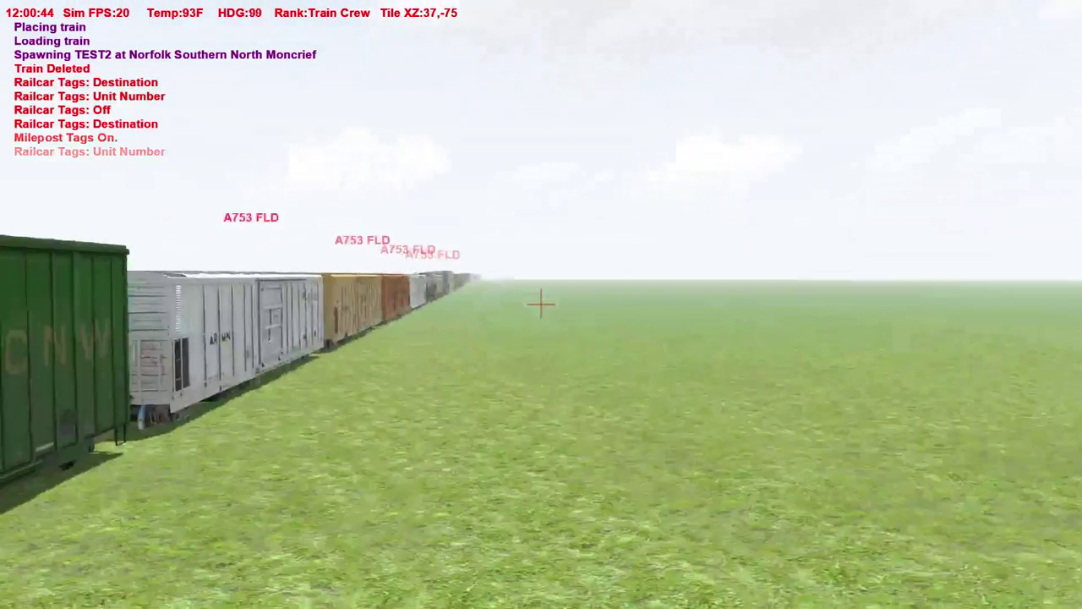
pyautogui.press('Up')
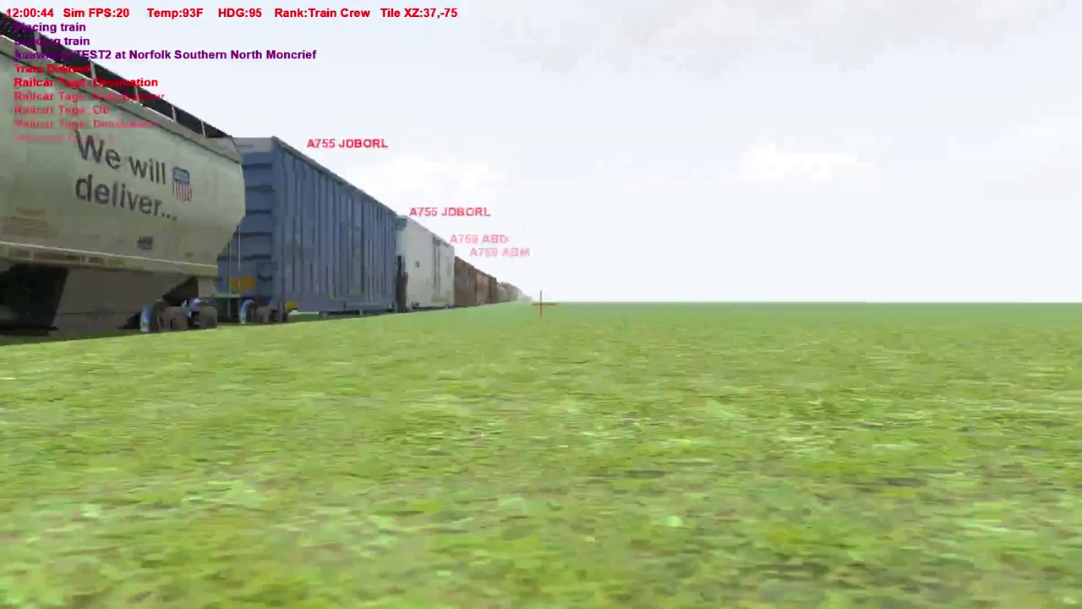
pyautogui.press('Up')
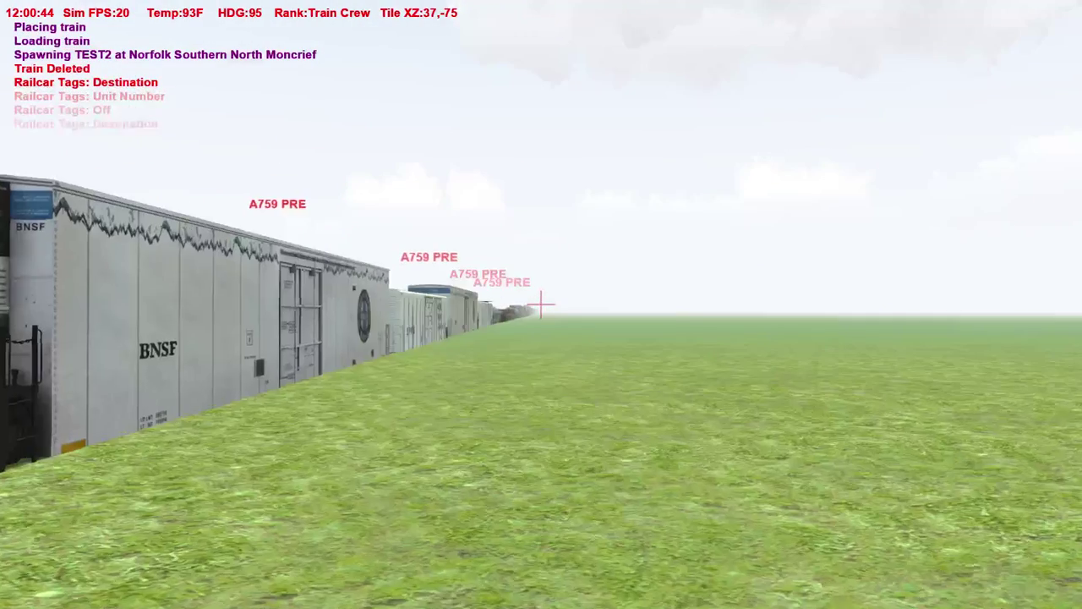
pyautogui.press('Up')
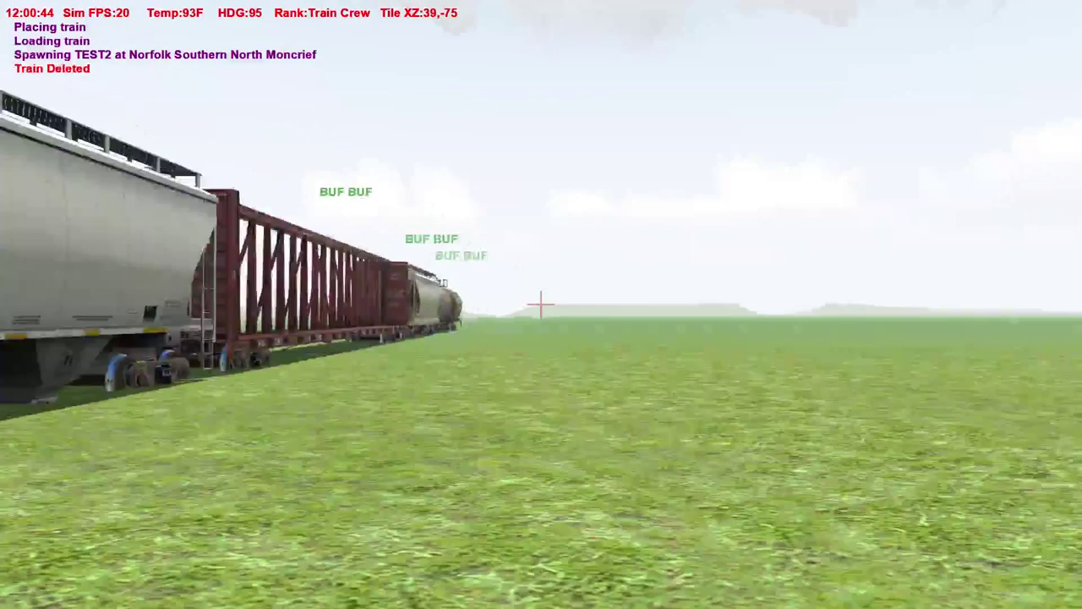
pyautogui.press('Left')
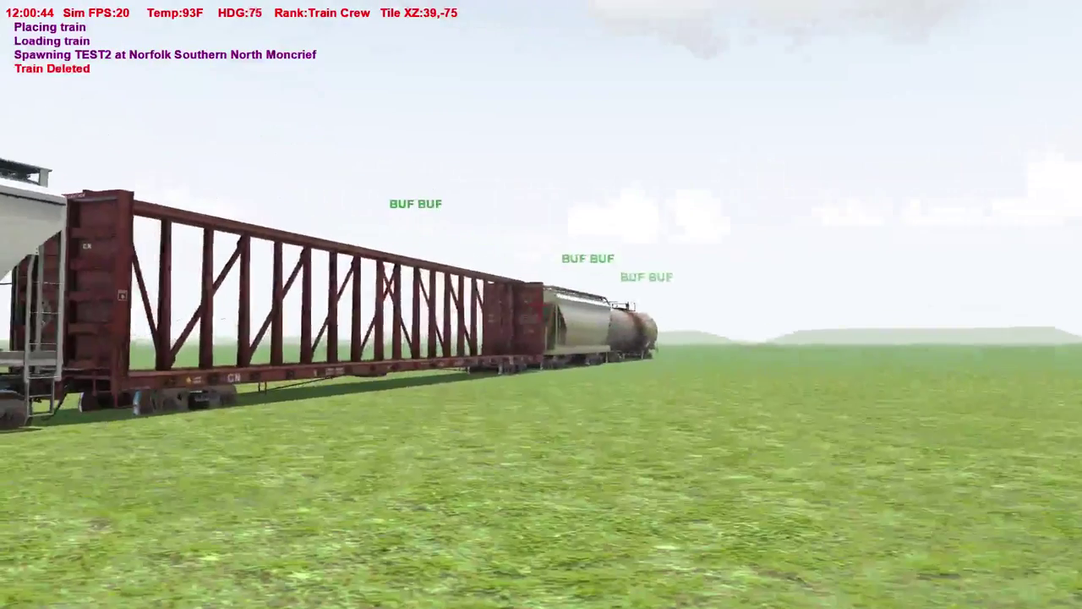
pyautogui.press('Right')
pyautogui.press('Left')
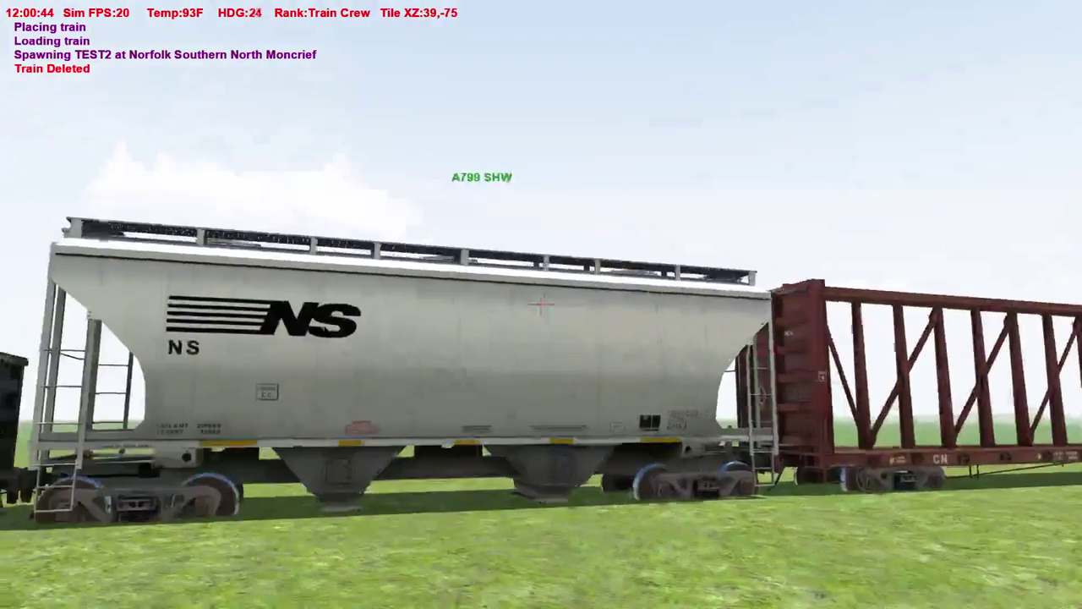
pyautogui.press('Left')
pyautogui.press('pageup')
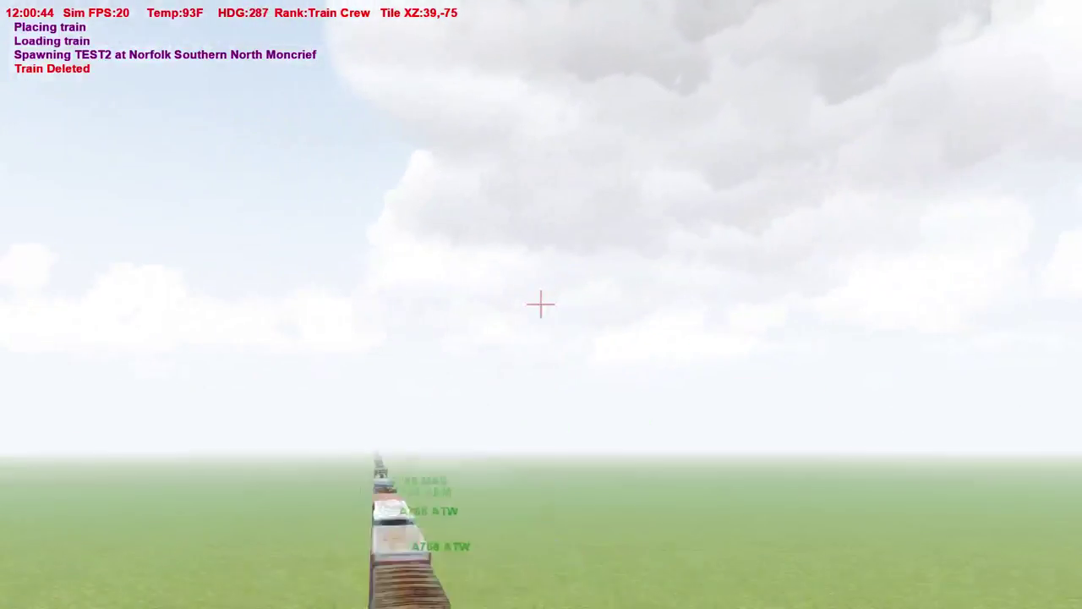
# Return along the cars to the lead Norfolk Southern locomotive and delete the TEST2 AI train
pyautogui.press('Left')
pyautogui.press('Up')
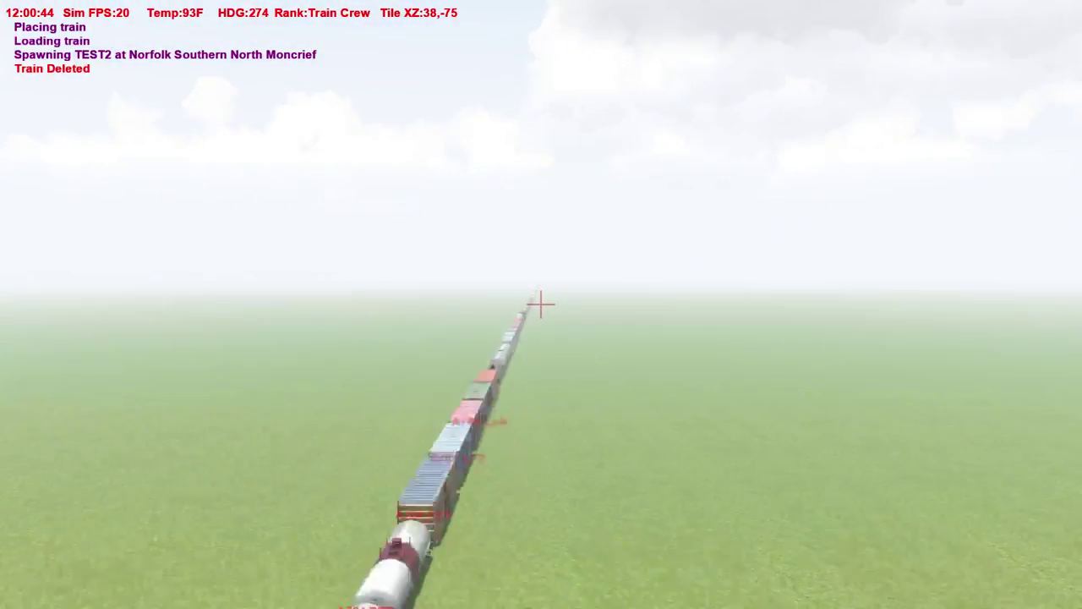
pyautogui.press('Up')
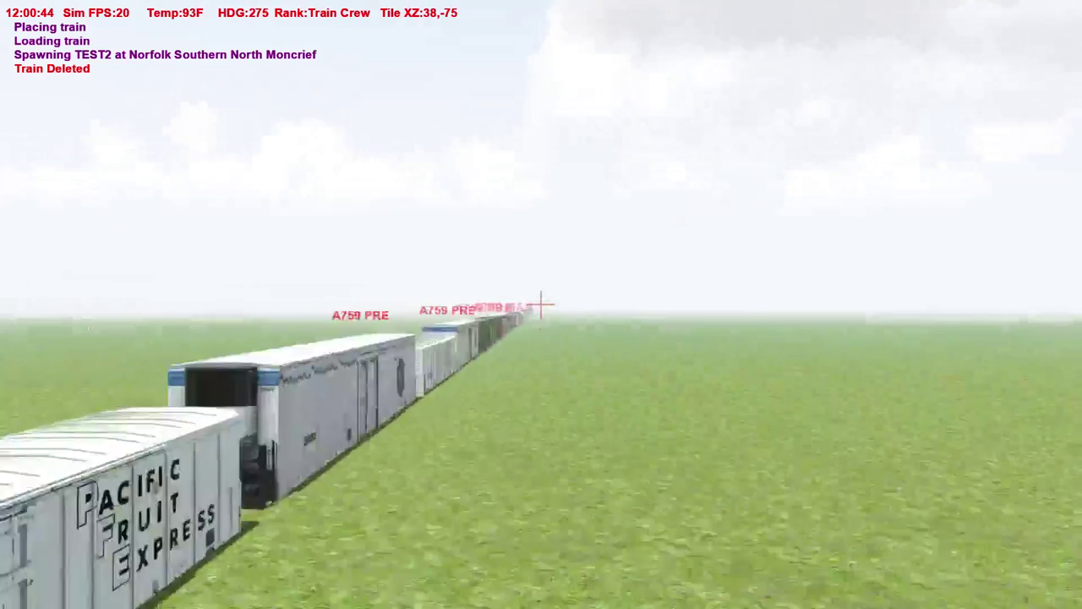
pyautogui.press('Up')
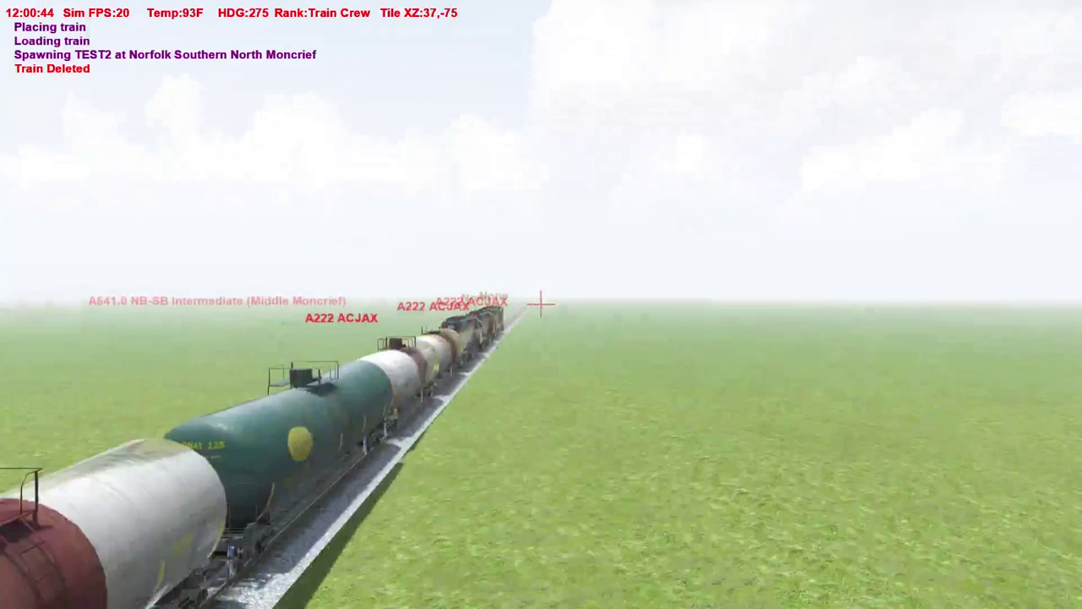
pyautogui.press('Up')
pyautogui.press('Right')
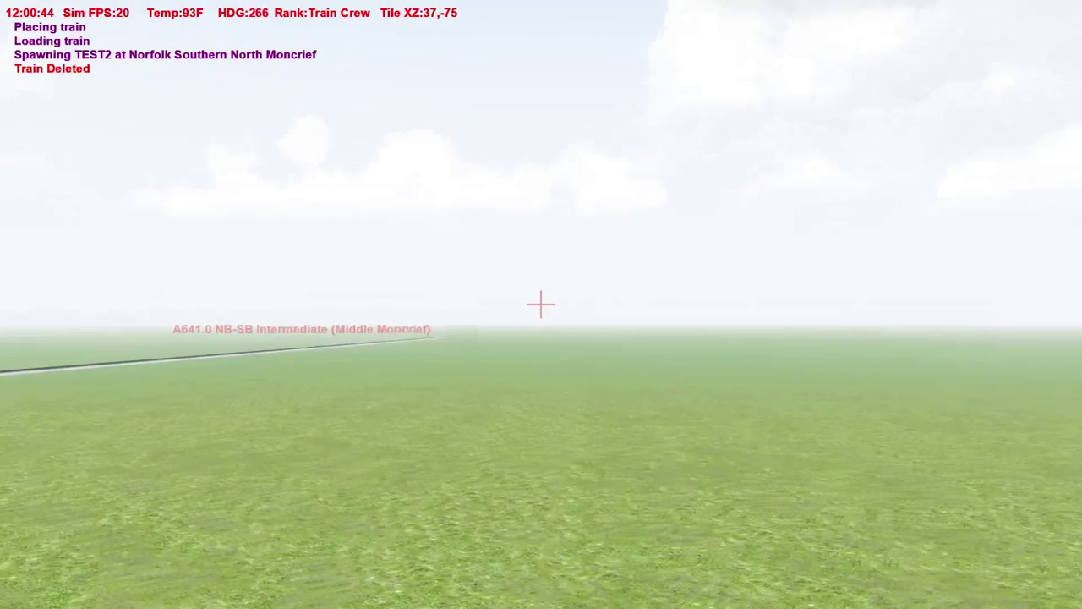
pyautogui.press('Up')
pyautogui.press('Right')
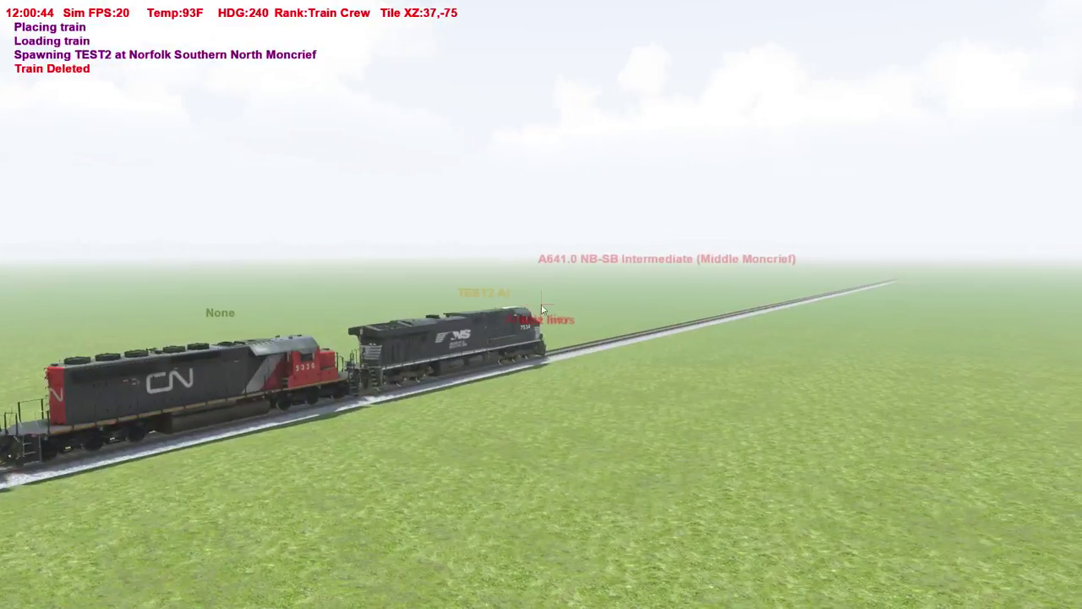
pyautogui.click(460, 328)
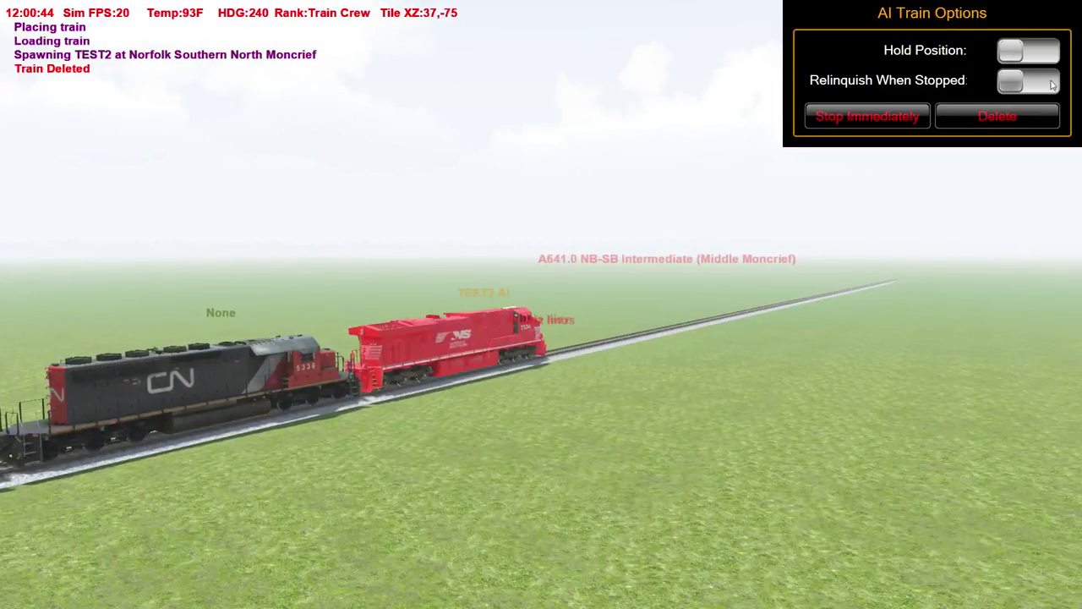
pyautogui.click(1002, 124)
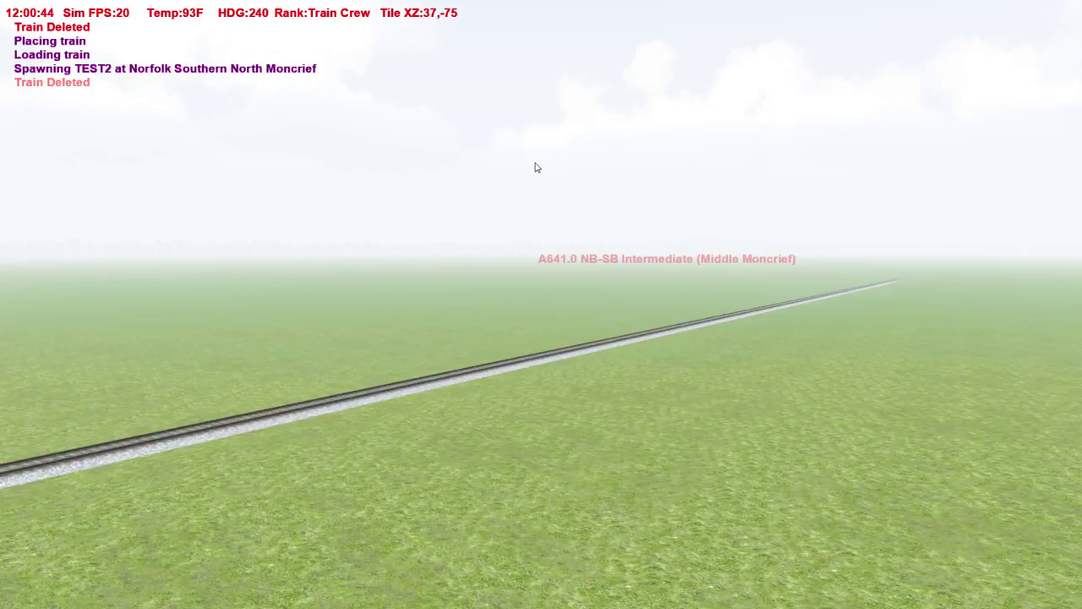
# Delete the Buffalo Test E and Buffalo Test L industries from the industry configuration
pyautogui.hotkey('ctrl', 'i')
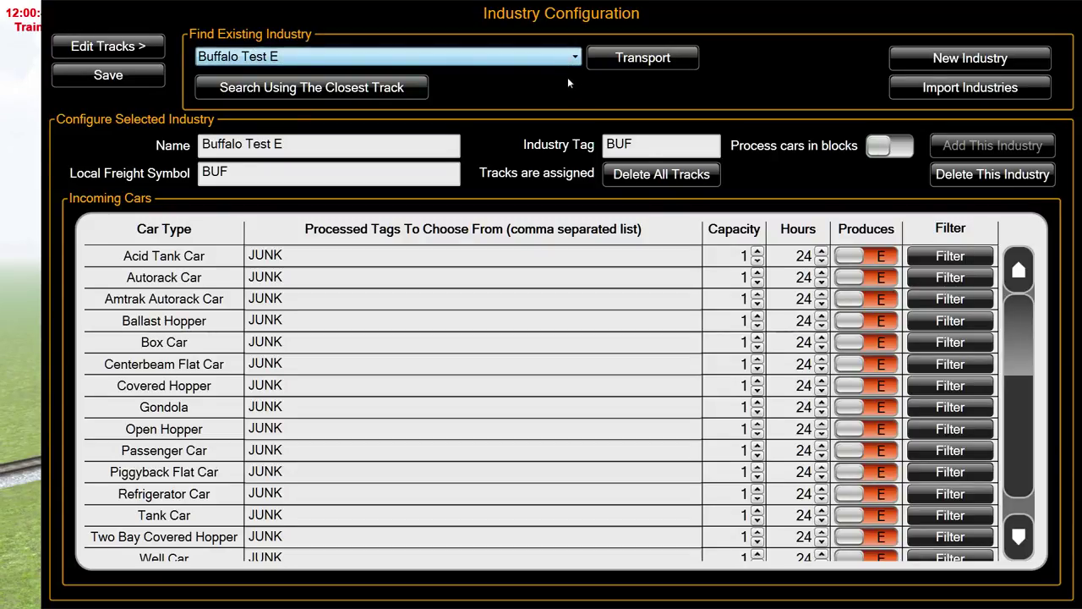
pyautogui.click(285, 144)
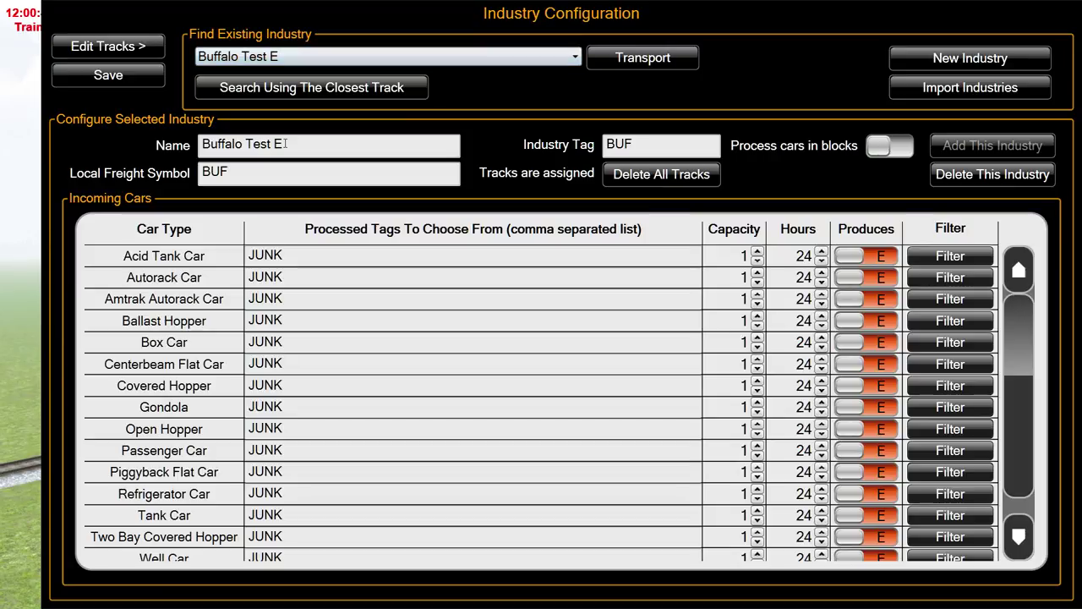
pyautogui.click(961, 173)
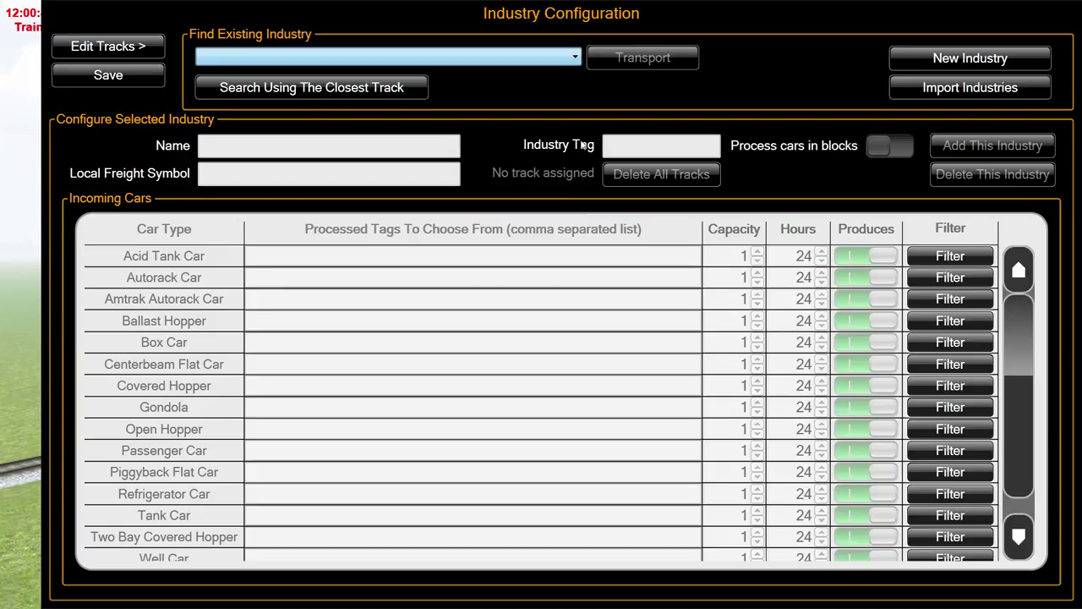
pyautogui.click(279, 295)
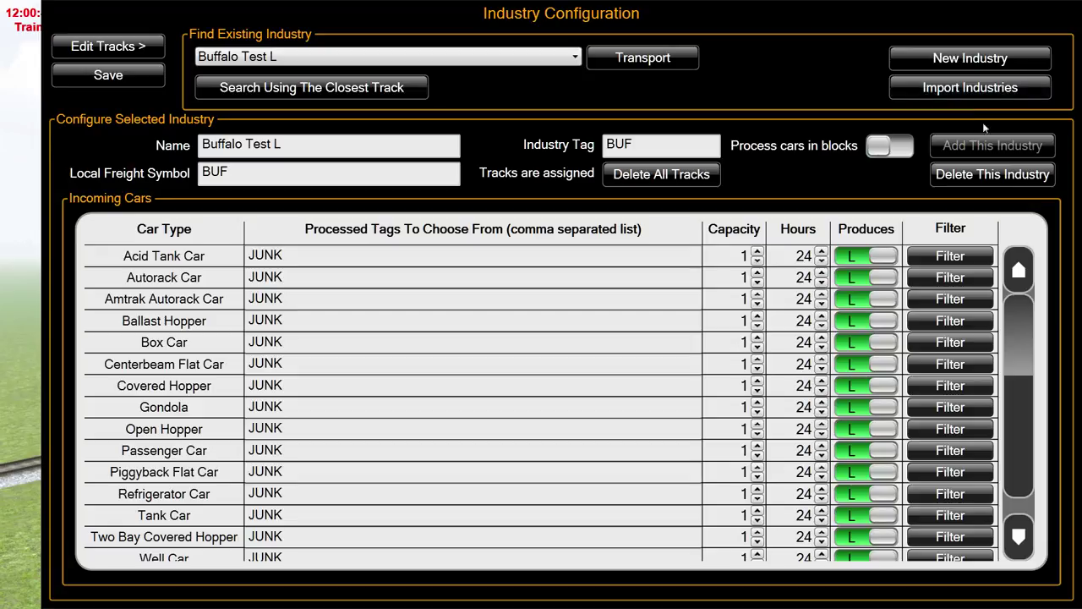
pyautogui.click(976, 174)
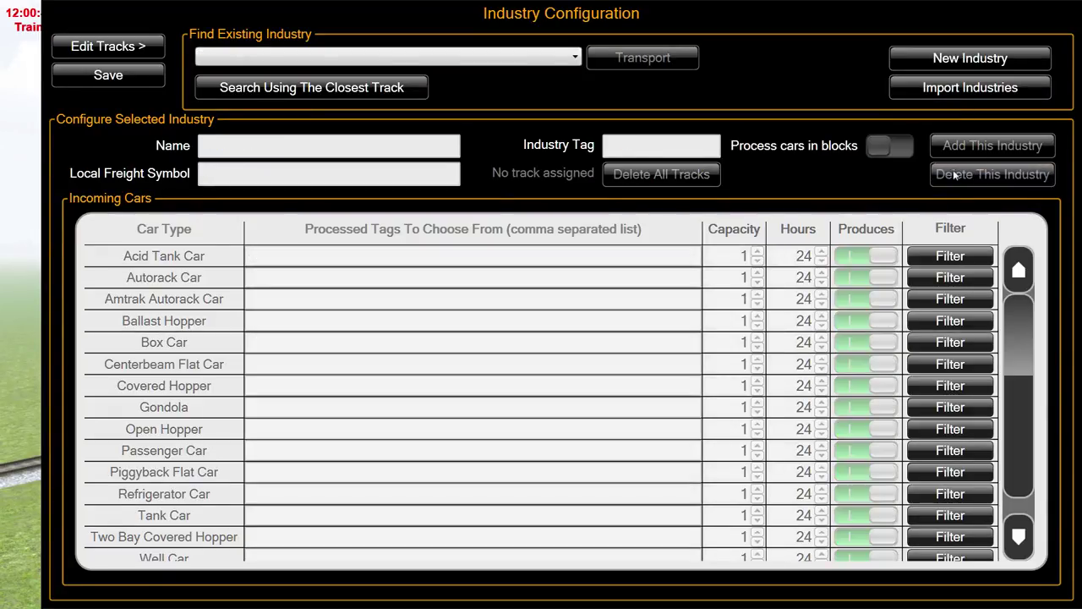
pyautogui.press('Escape')
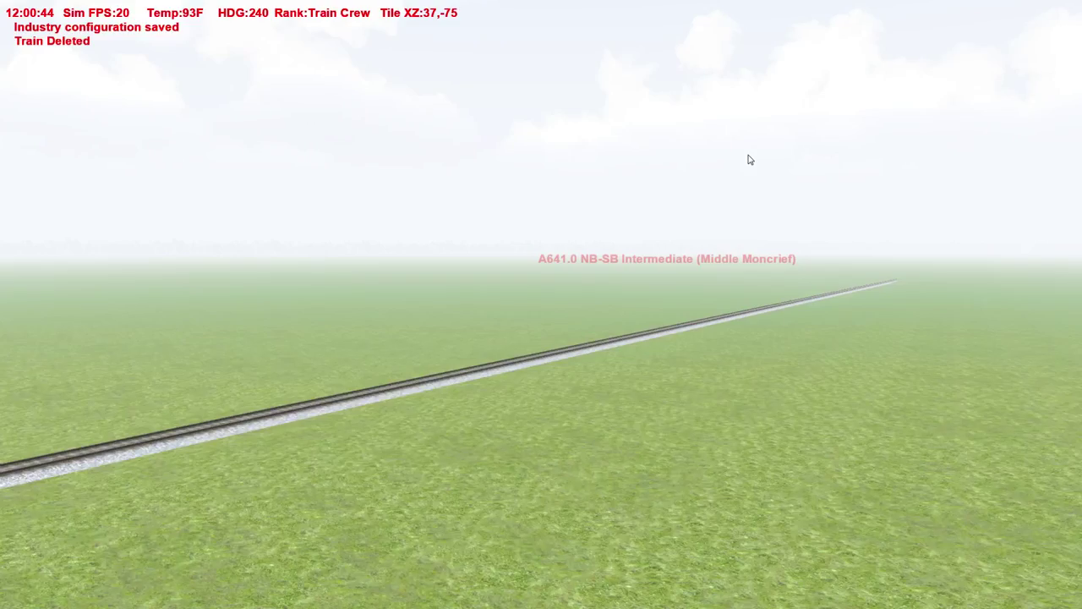
# Delete the TEST train symbol from the Bare-tables type at Norfolk Southern North Moncrief
pyautogui.press('F11')
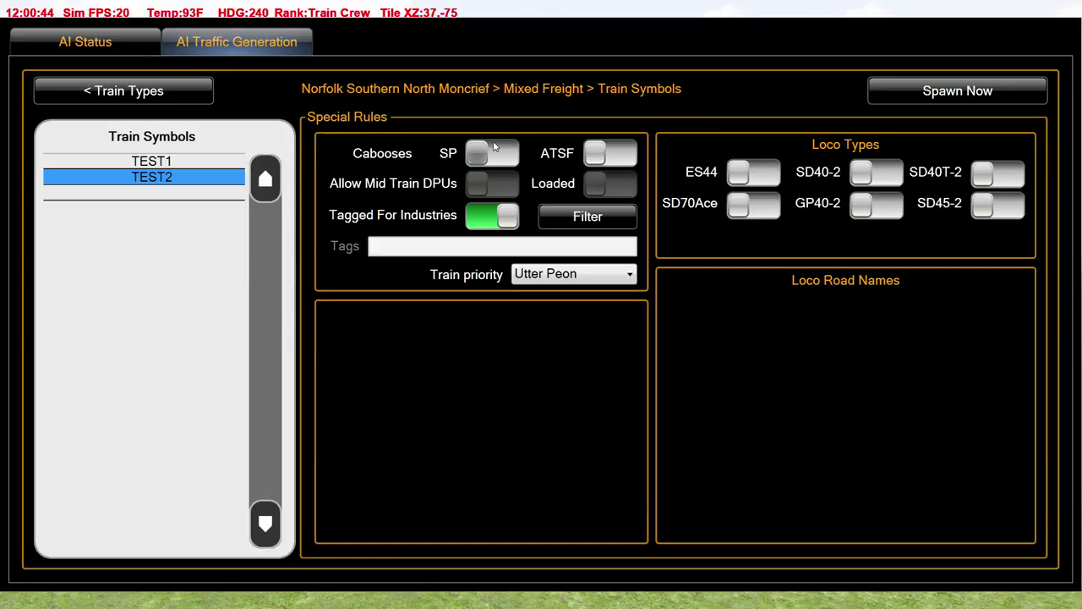
pyautogui.click(73, 100)
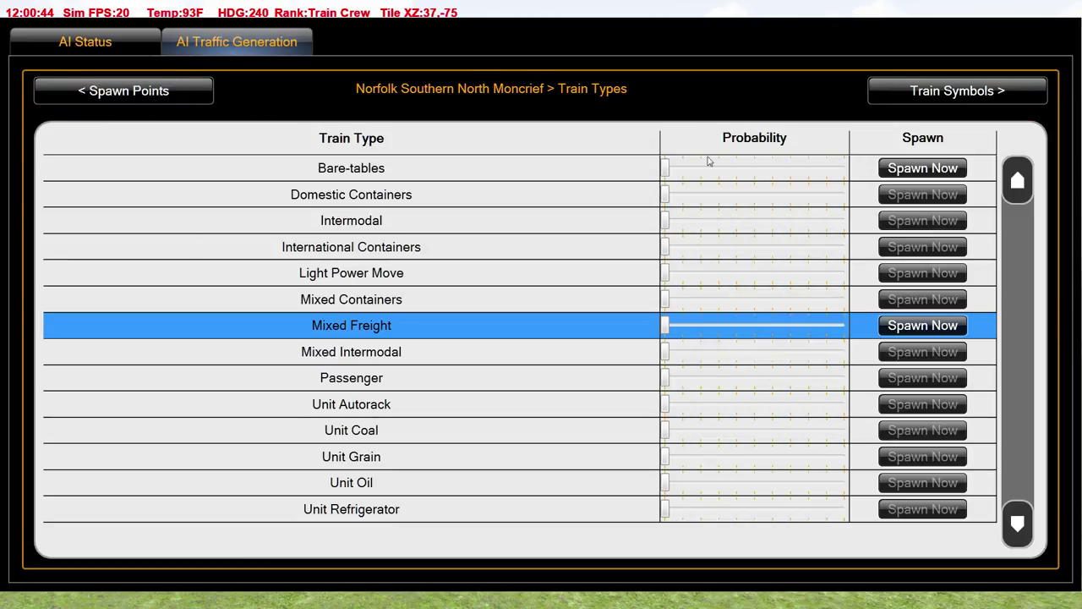
pyautogui.click(355, 168)
pyautogui.click(996, 90)
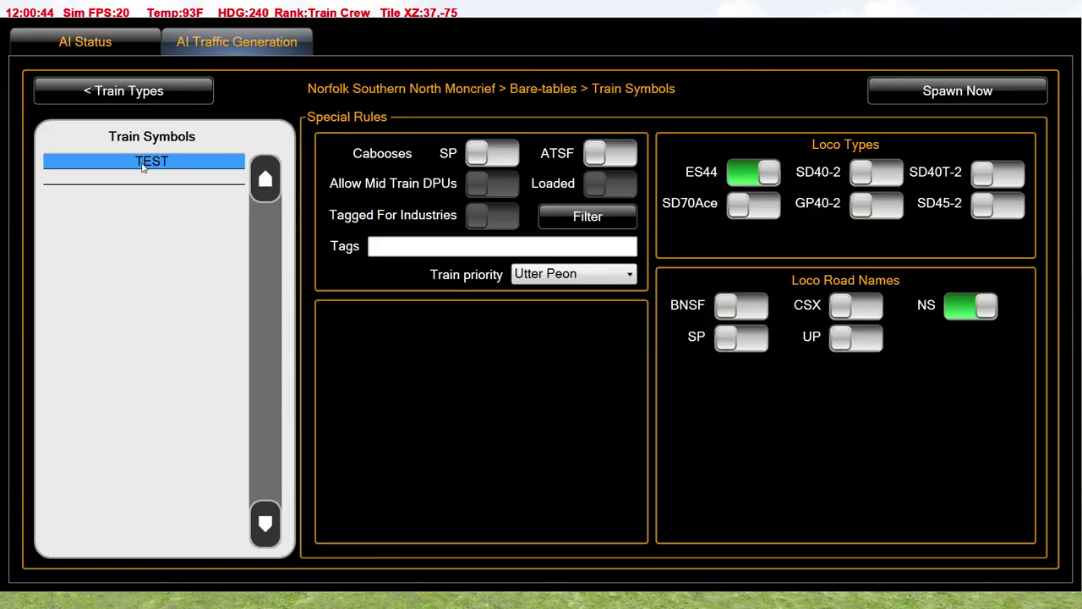
pyautogui.click(119, 93)
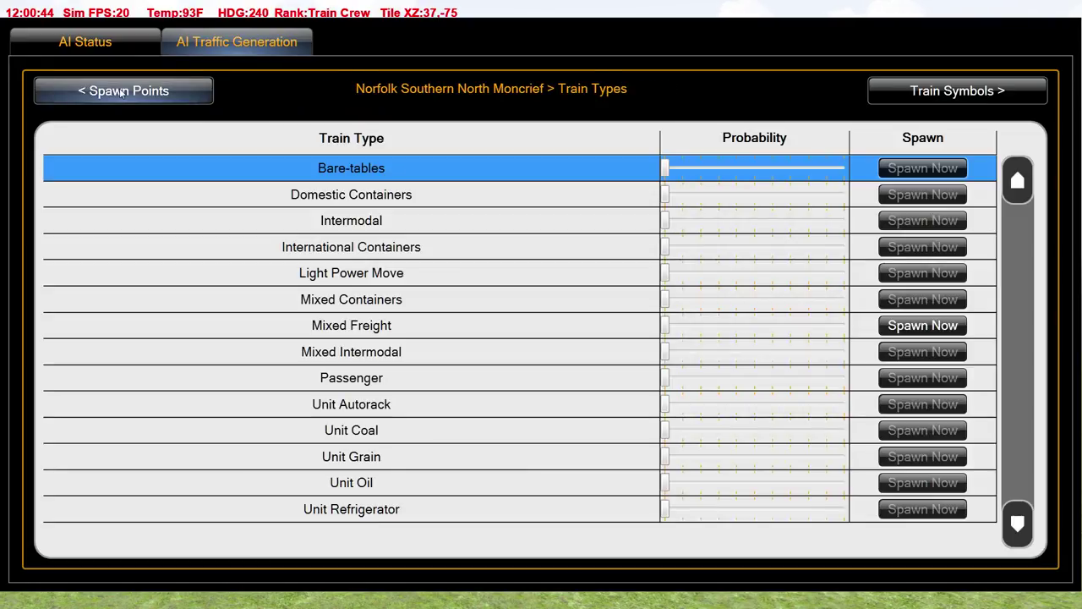
# Delete the TEST1 and TEST2 train symbols from the Mixed Freight type at Norfolk Southern North Moncrief
pyautogui.click(339, 326)
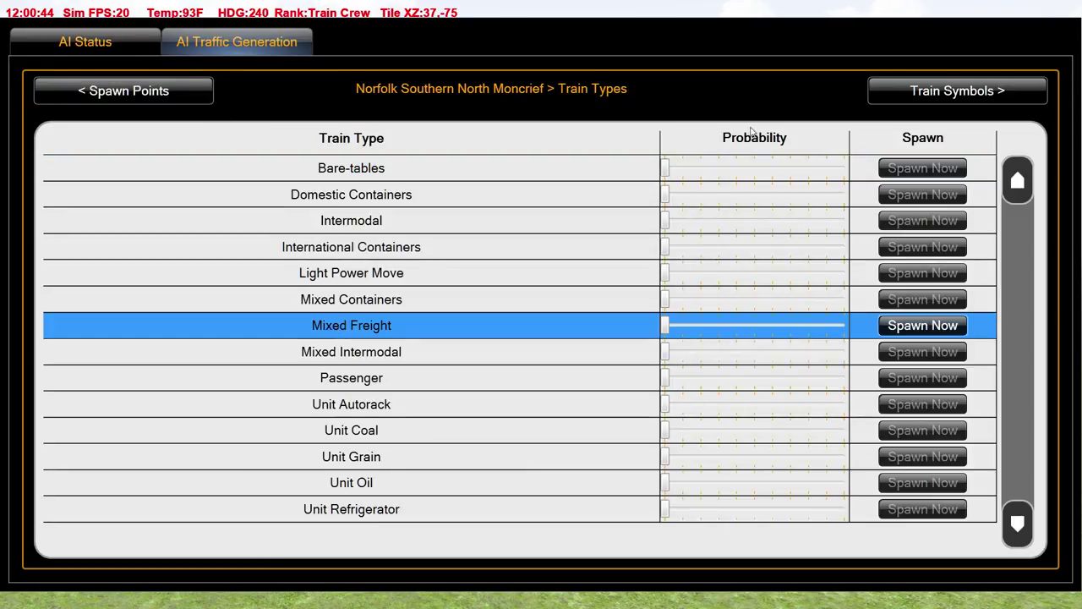
pyautogui.click(947, 85)
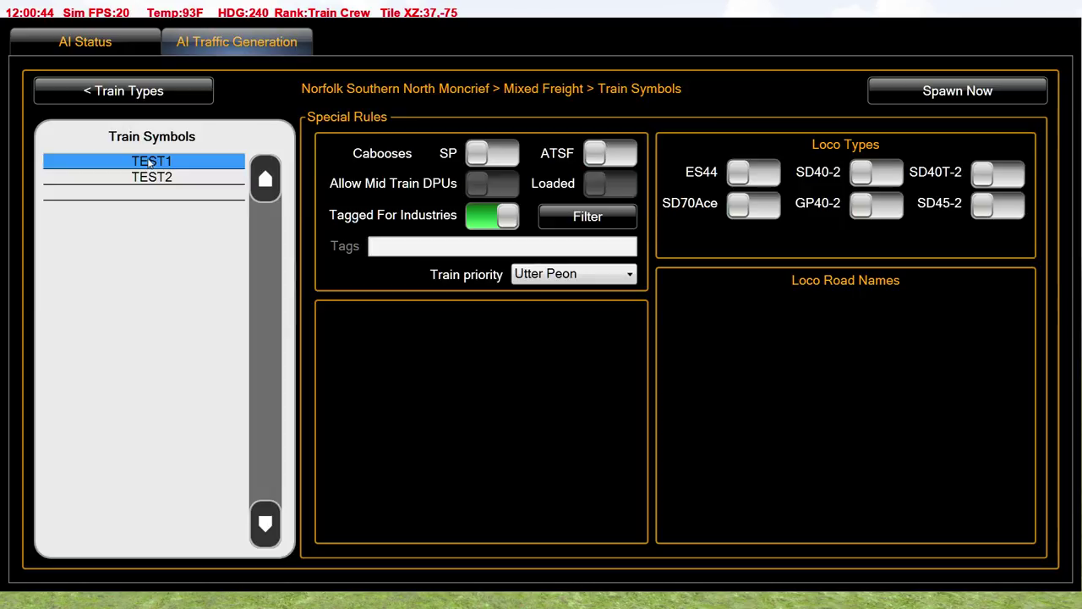
pyautogui.press('Delete')
pyautogui.press('Delete')
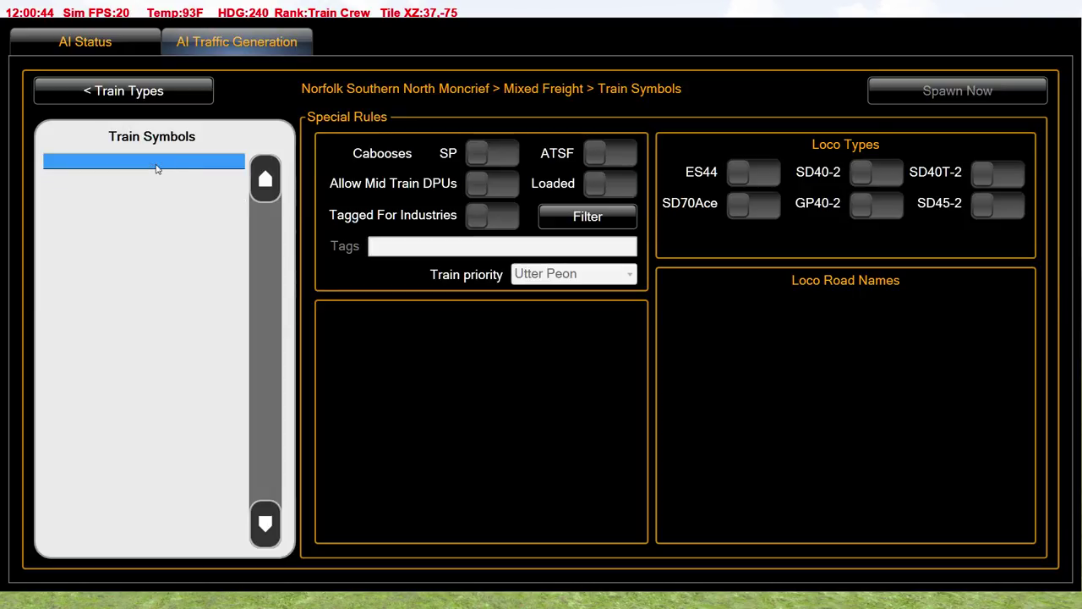
pyautogui.click(139, 93)
pyautogui.press('Escape')
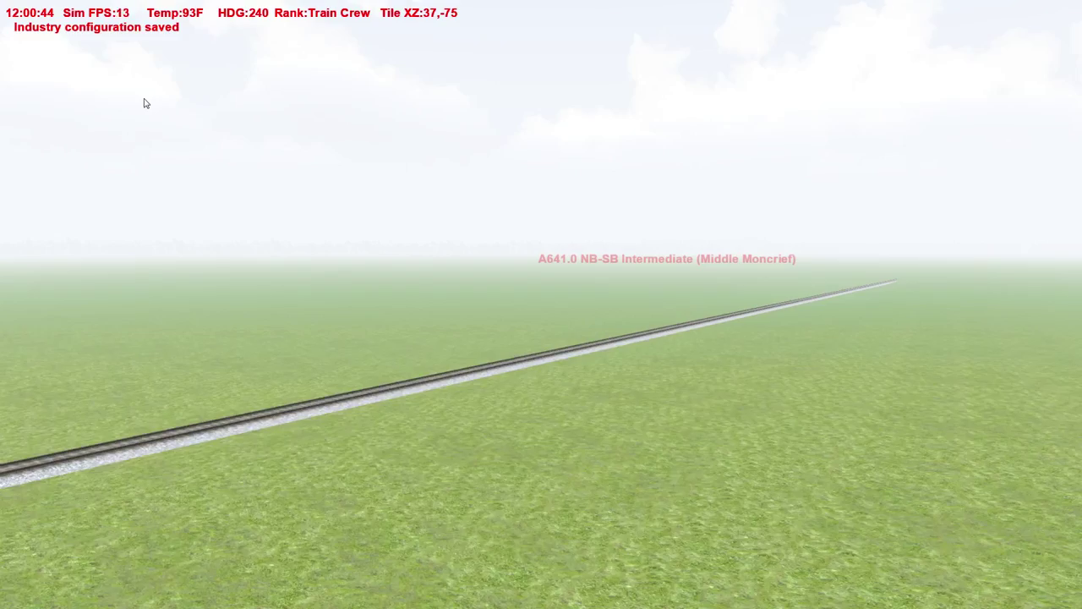
pyautogui.press('F11')
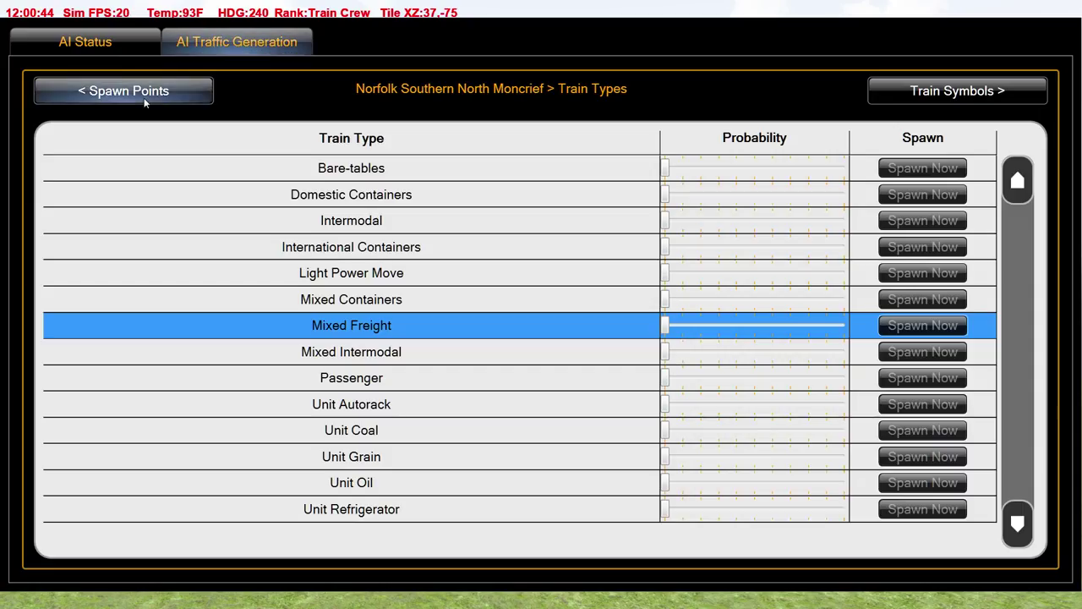
pyautogui.press('Escape')
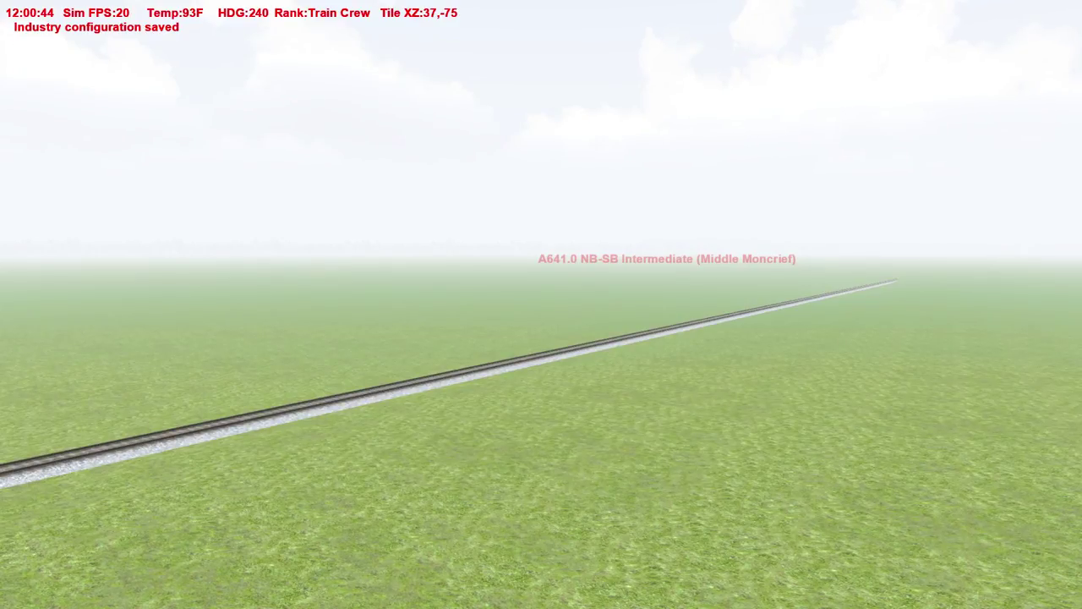
# Exit the simulation and restart Run 8 Train Simulator V2 from the desktop as administrator
pyautogui.press('Escape')
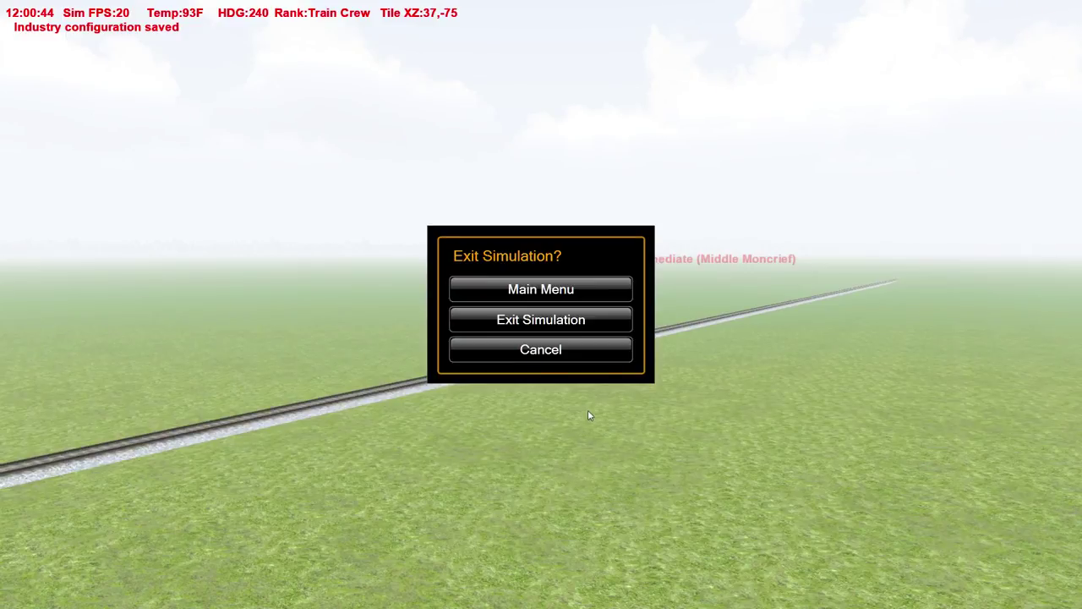
pyautogui.click(524, 319)
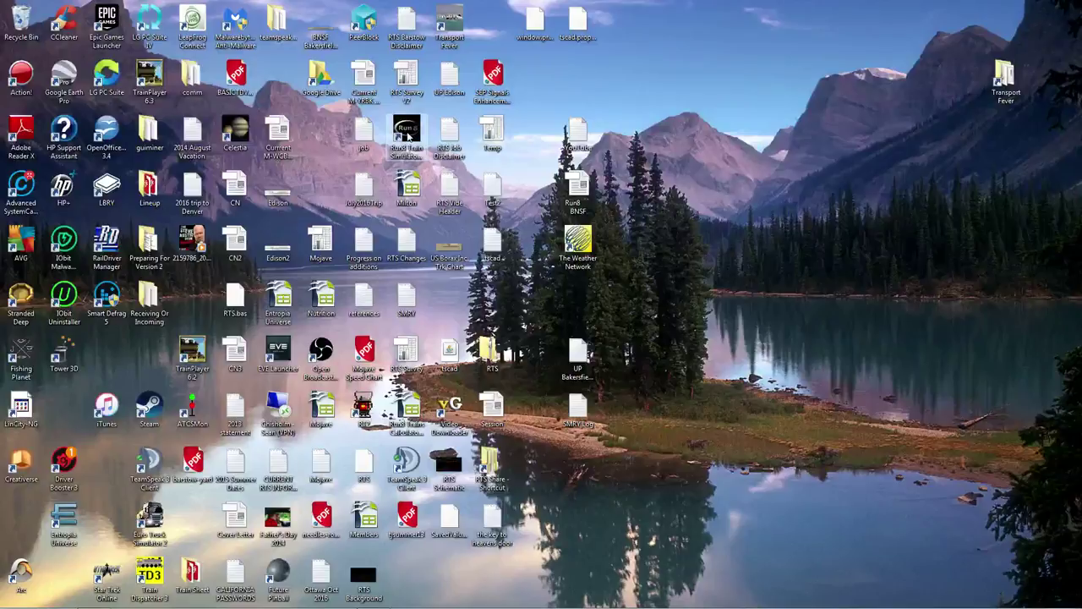
pyautogui.rightClick(408, 134)
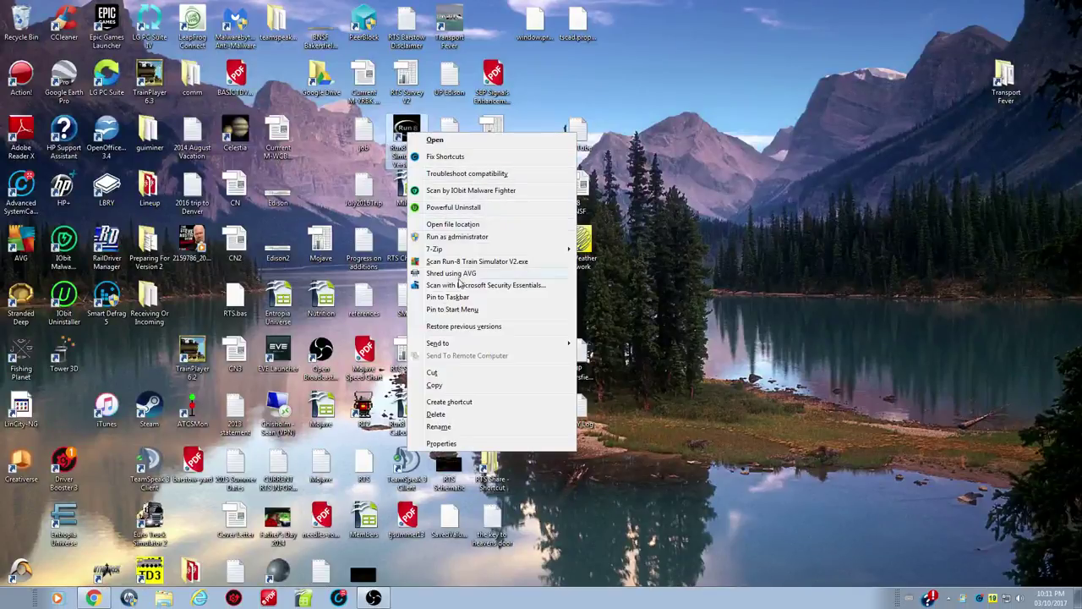
pyautogui.click(457, 237)
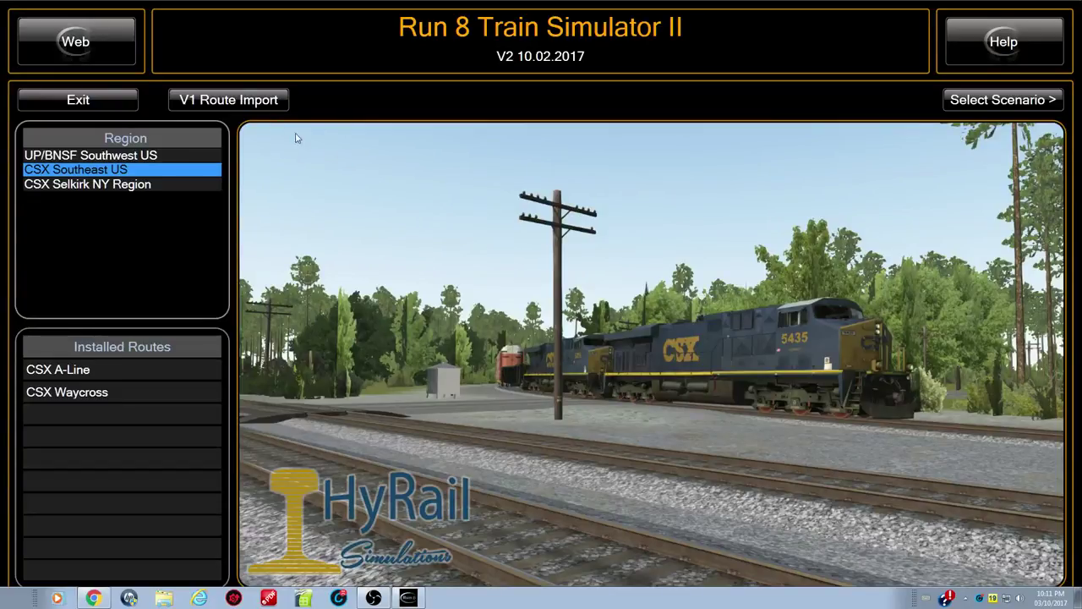
# Launch the Extra Board scenario Cajon Sub - BNSF San Berdoo in the UP/BNSF Southwest US region
pyautogui.click(150, 158)
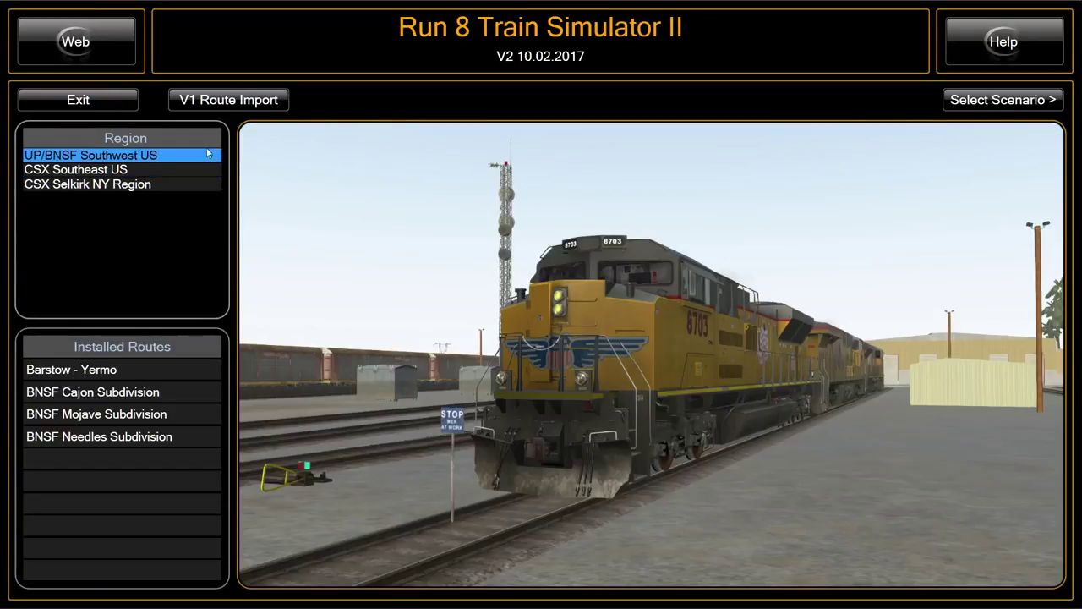
pyautogui.click(1003, 100)
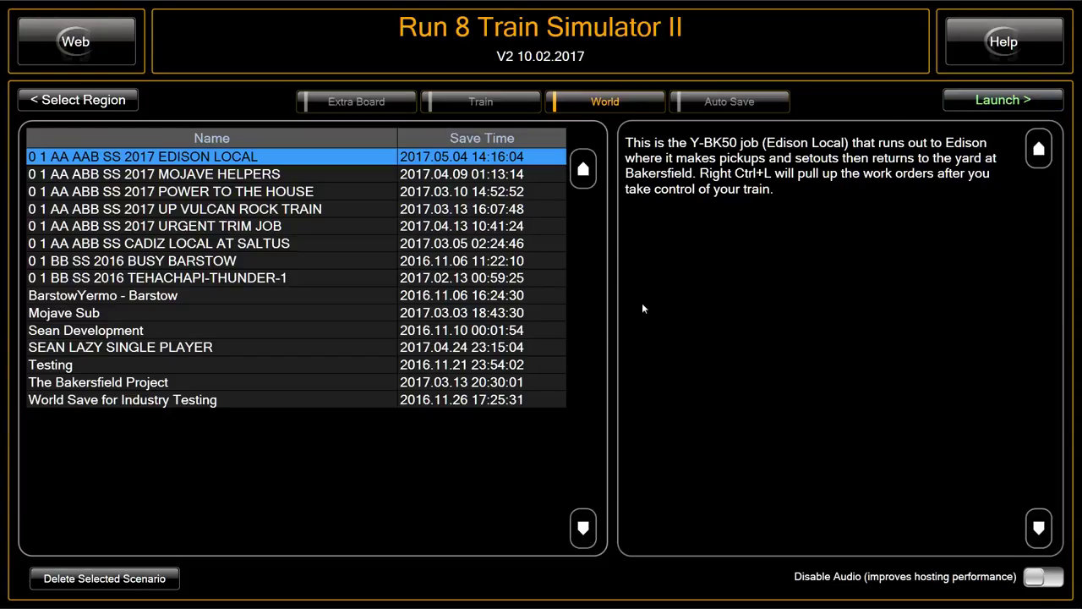
pyautogui.click(345, 107)
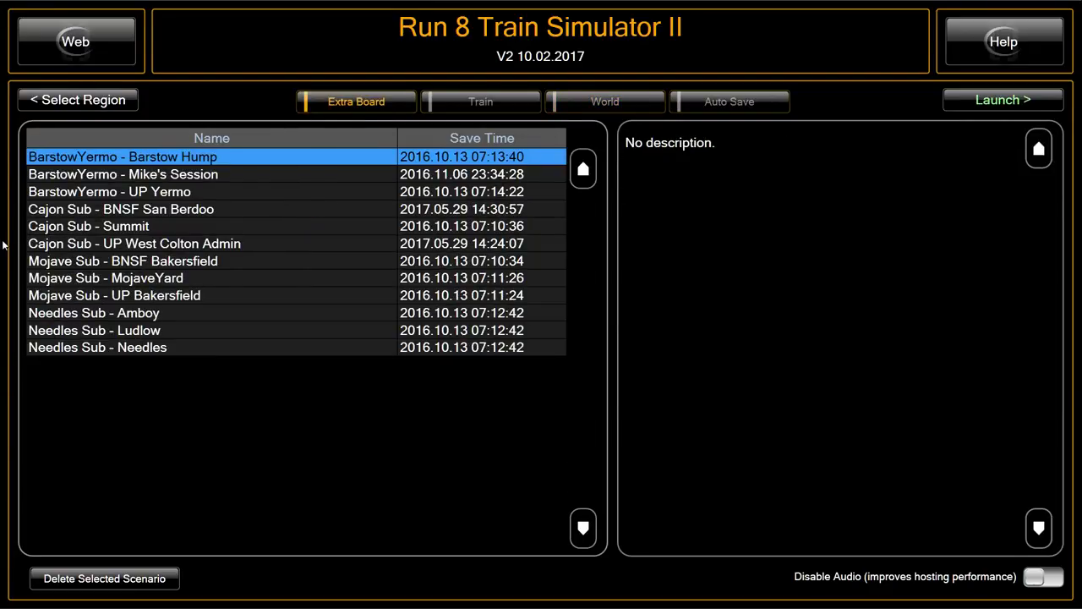
pyautogui.click(97, 212)
pyautogui.click(972, 99)
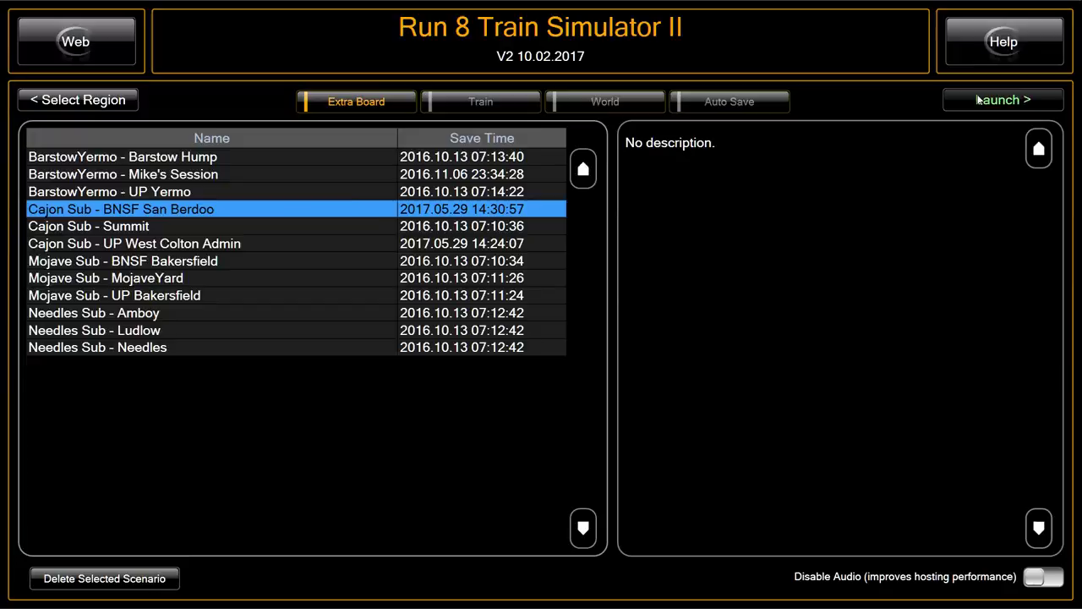